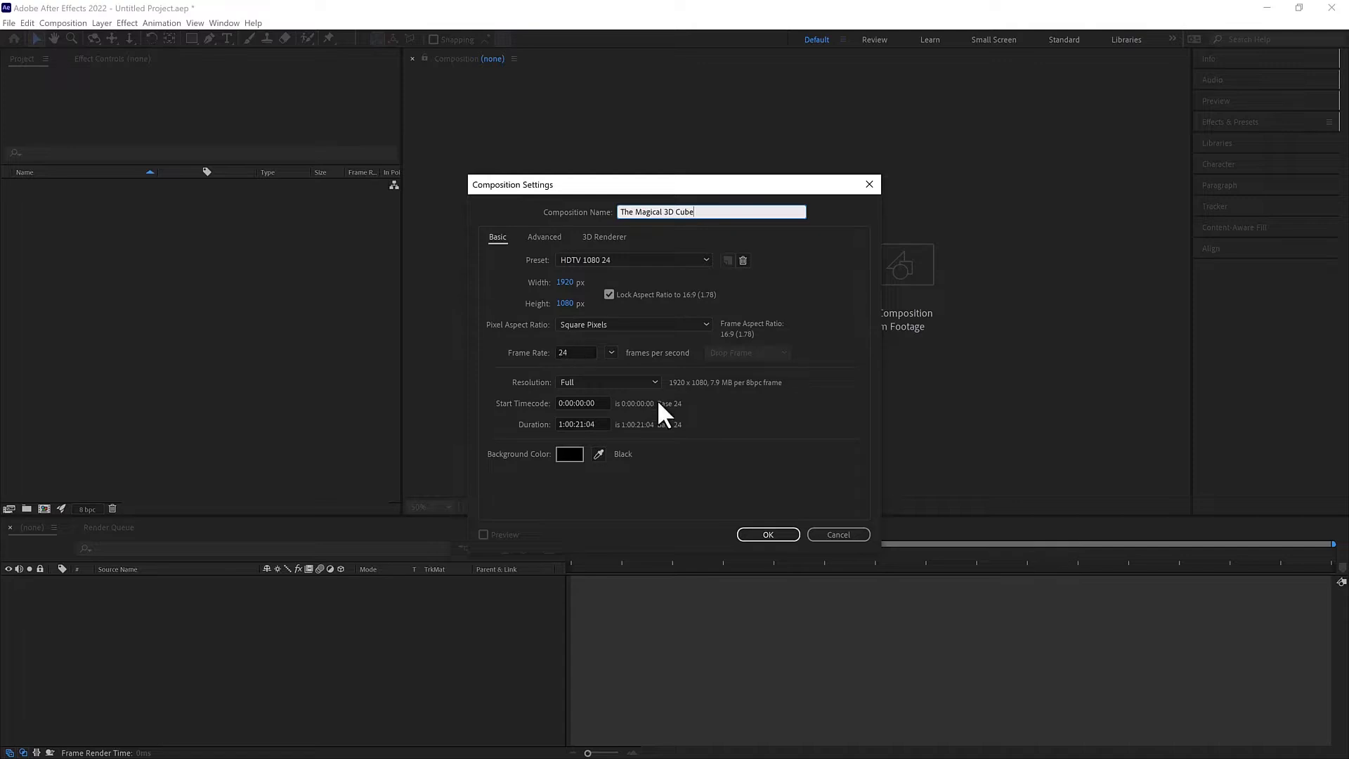
# Create the composition The Magical 3D Cube with the HDTV 1080 24 preset at 1920 x 1080 px.
pyautogui.click(767, 534)
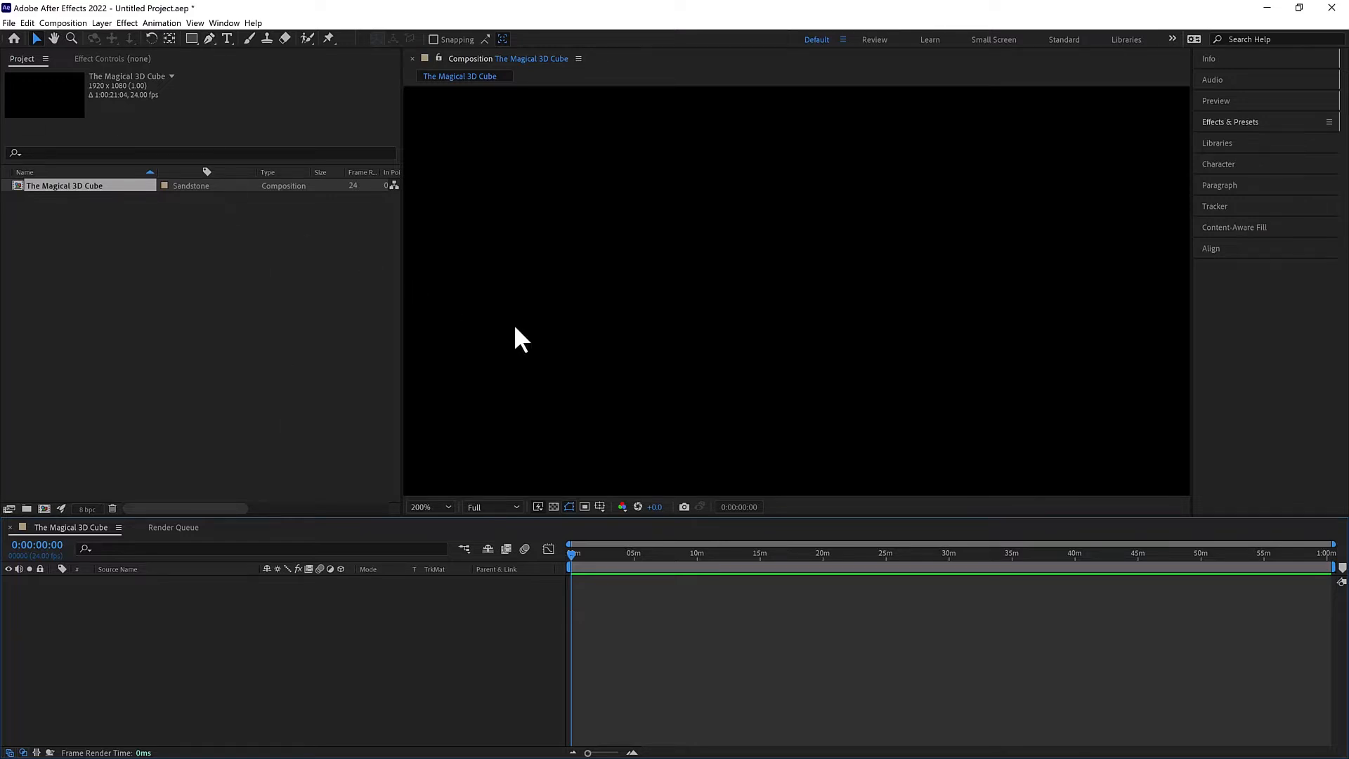
pyautogui.press('g')
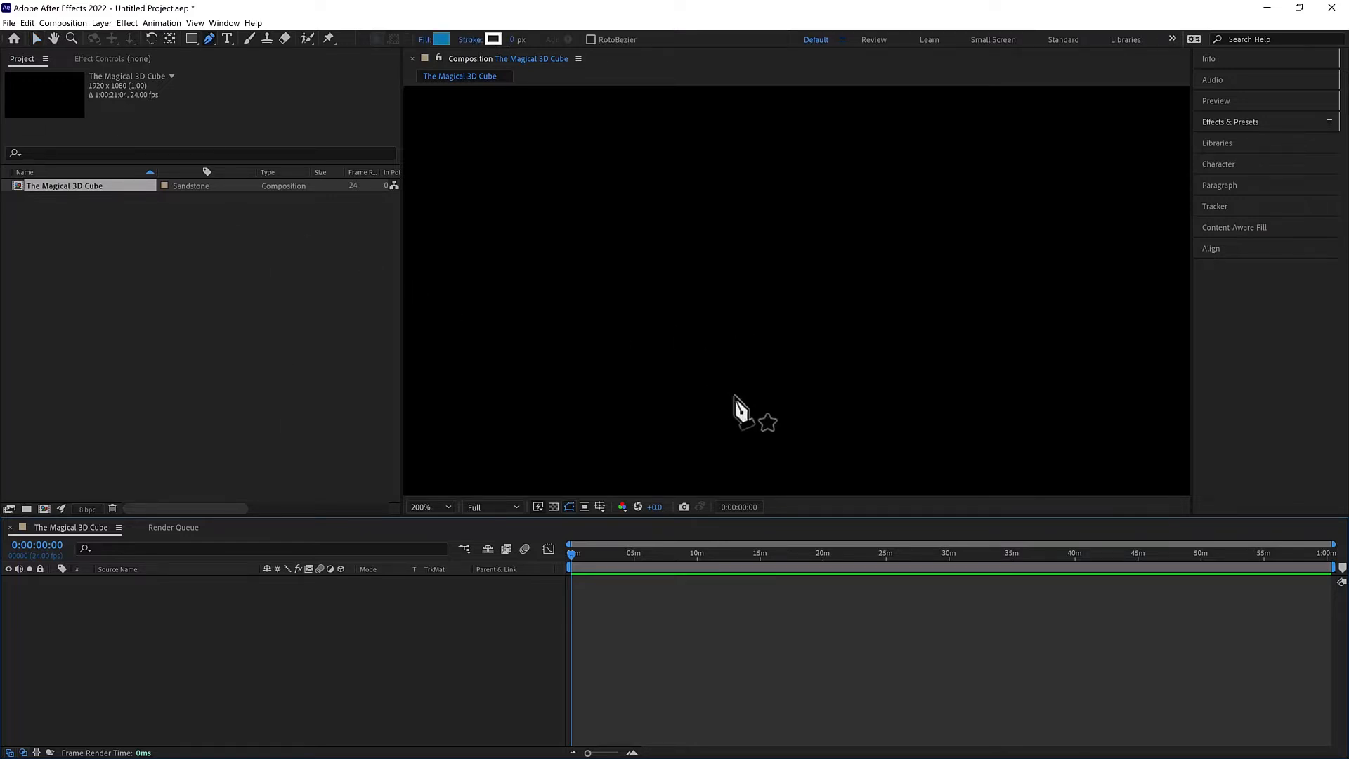
pyautogui.click(730, 392)
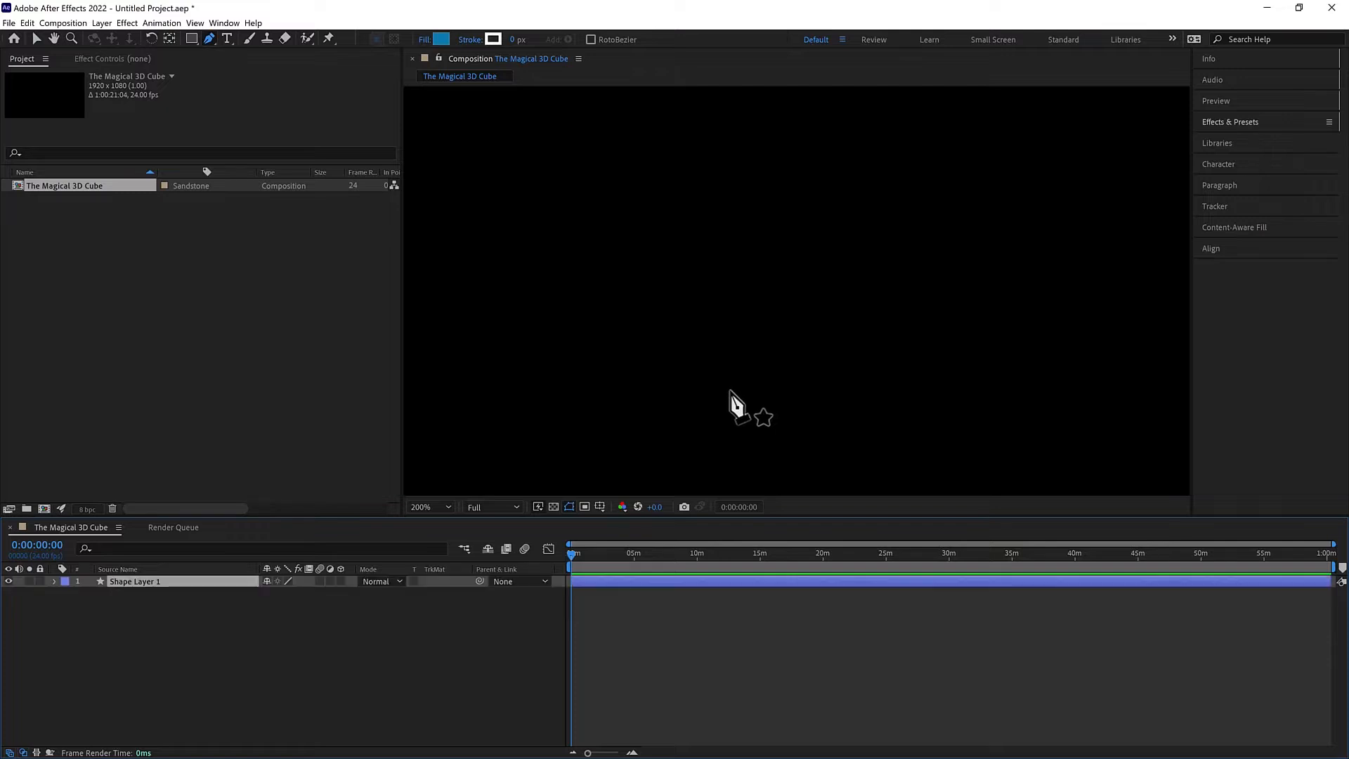
pyautogui.click(828, 295)
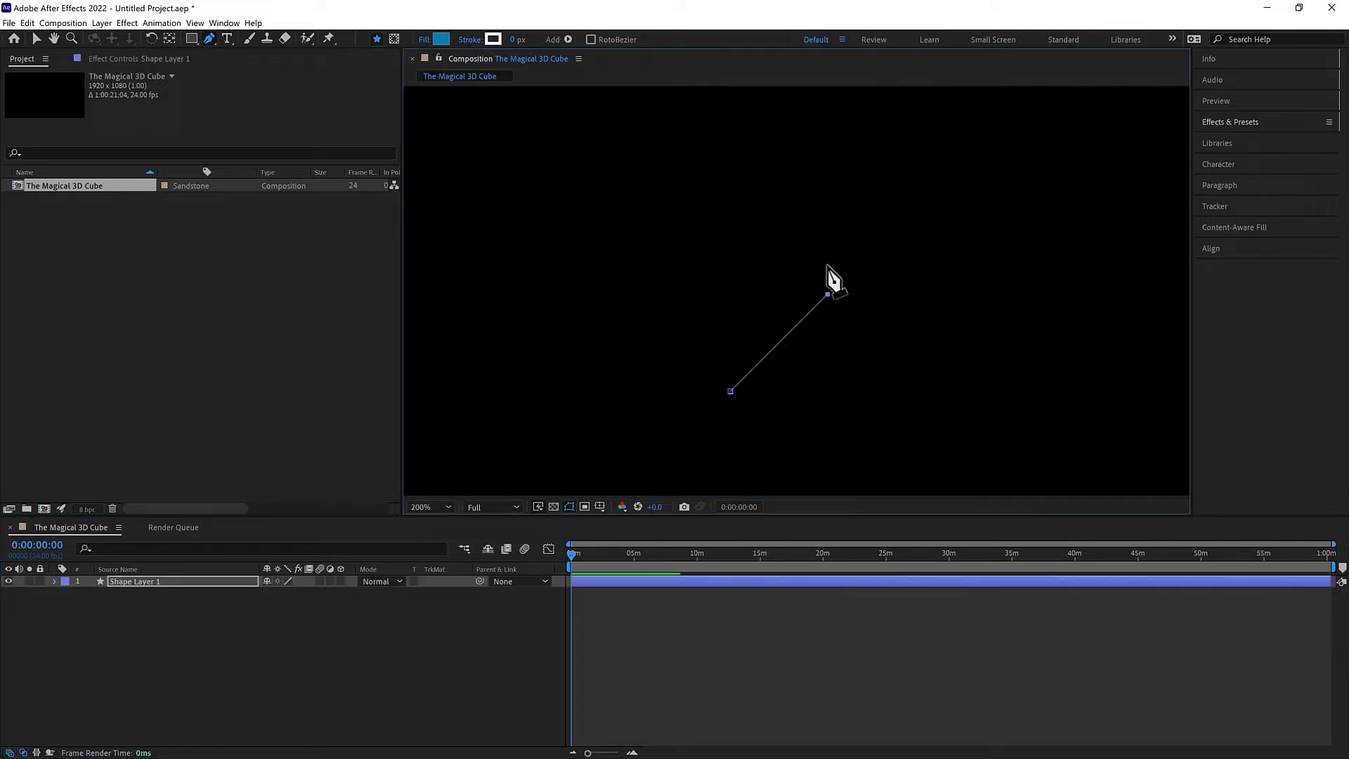
pyautogui.click(644, 294)
pyautogui.click(644, 399)
pyautogui.click(510, 399)
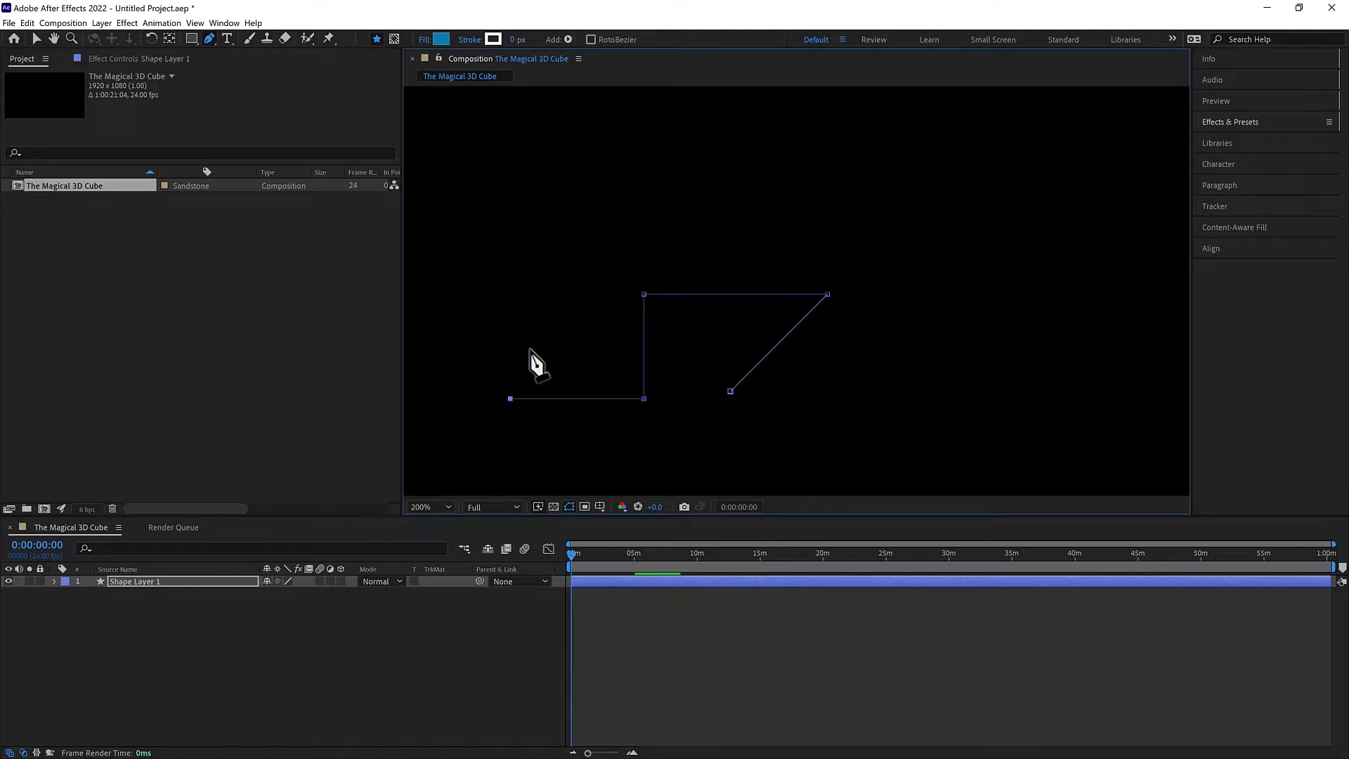
pyautogui.keyDown('shift'); pyautogui.click(537, 260); pyautogui.keyUp('shift')
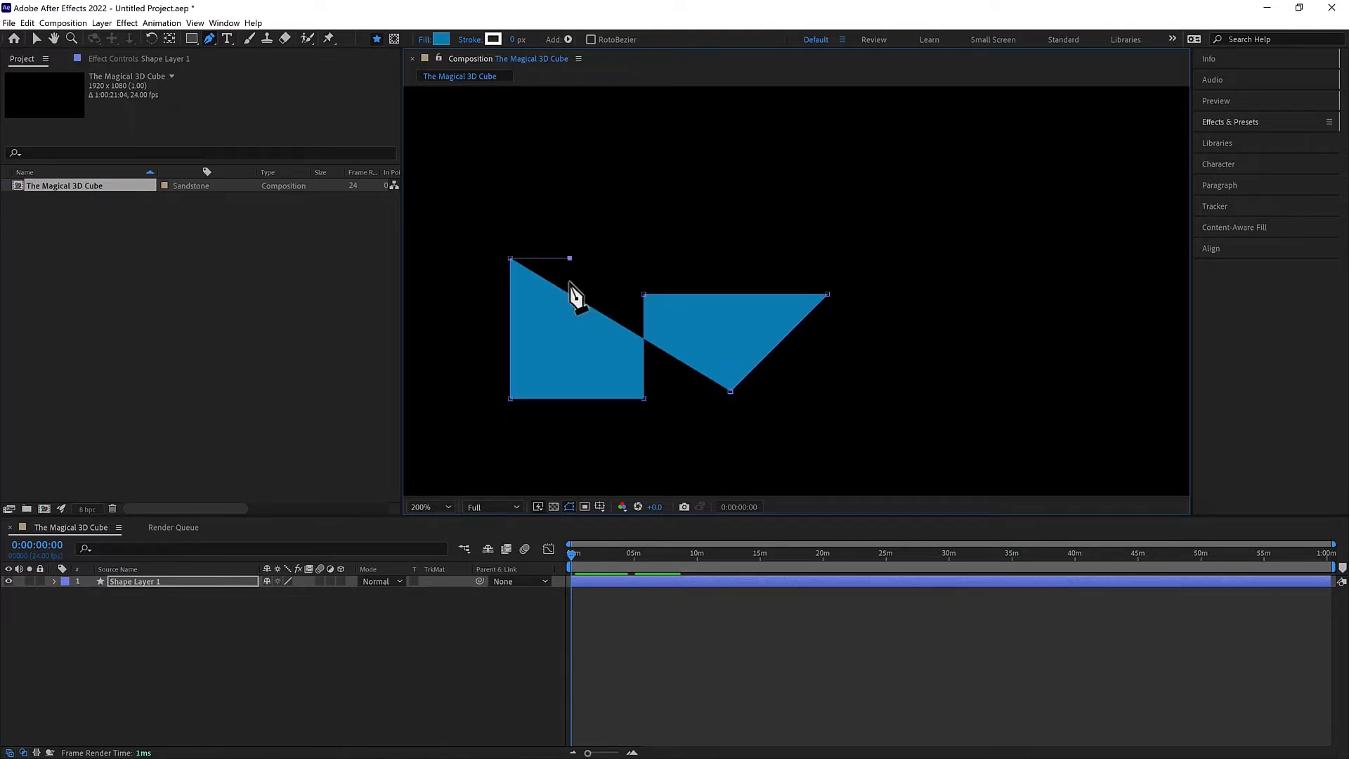
pyautogui.keyDown('shift'); pyautogui.click(576, 162); pyautogui.keyUp('shift')
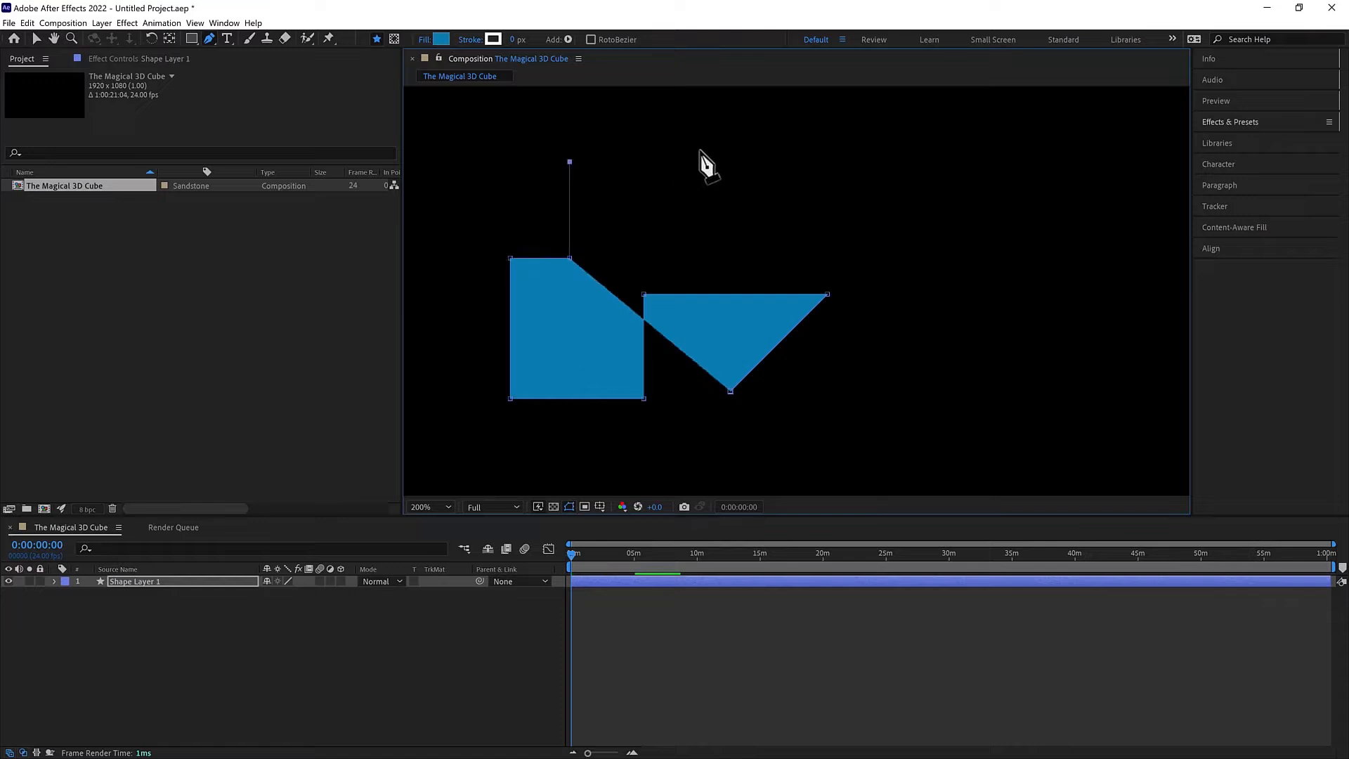
pyautogui.keyDown('shift'); pyautogui.click(917, 161); pyautogui.keyUp('shift')
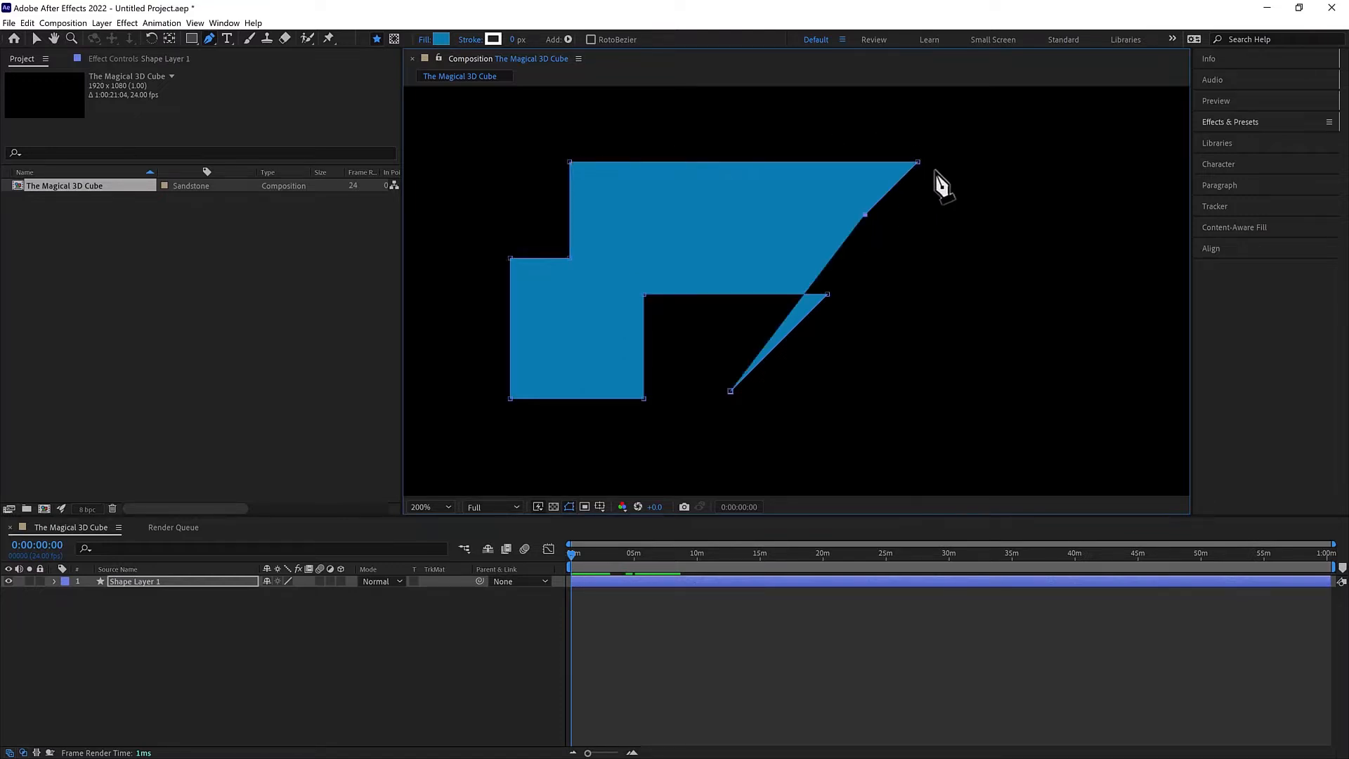
pyautogui.keyDown('shift'); pyautogui.click(918, 250); pyautogui.keyUp('shift')
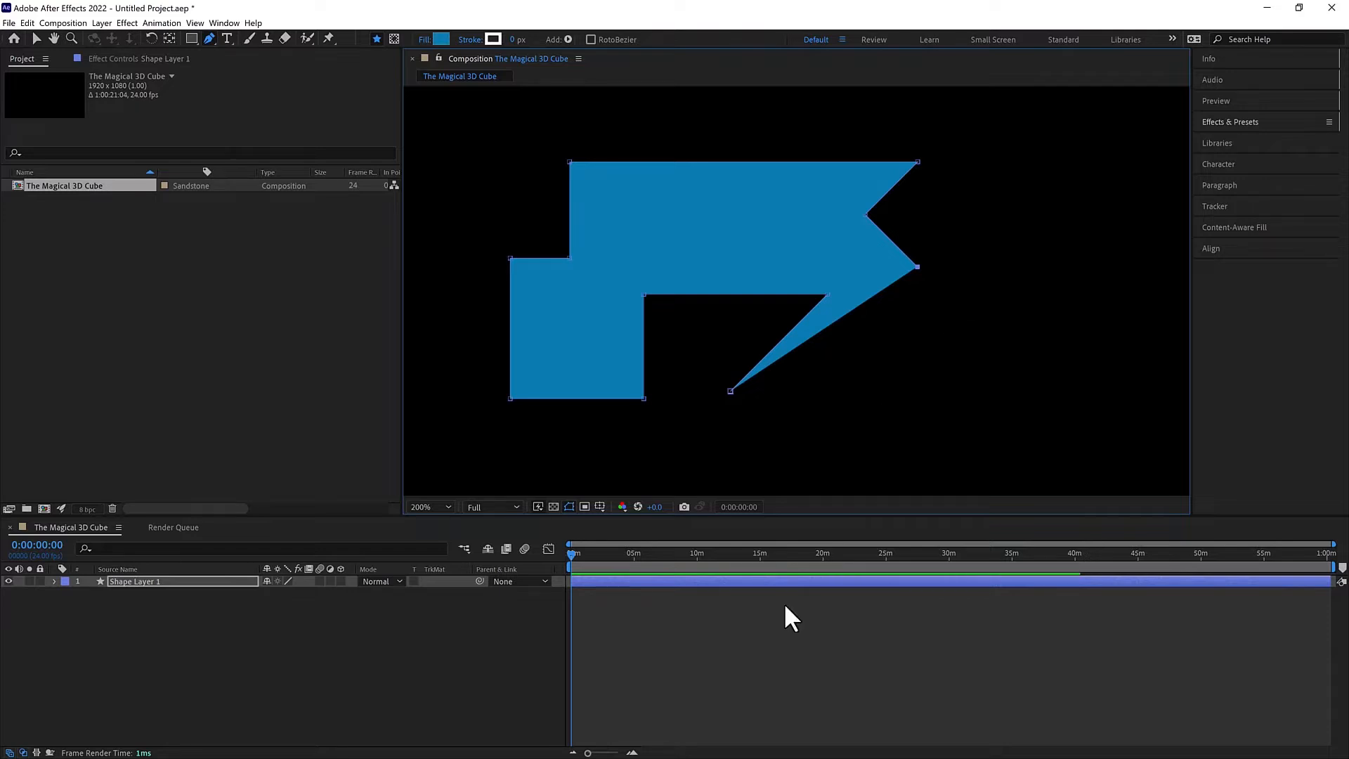
pyautogui.click(784, 578)
pyautogui.press('Delete')
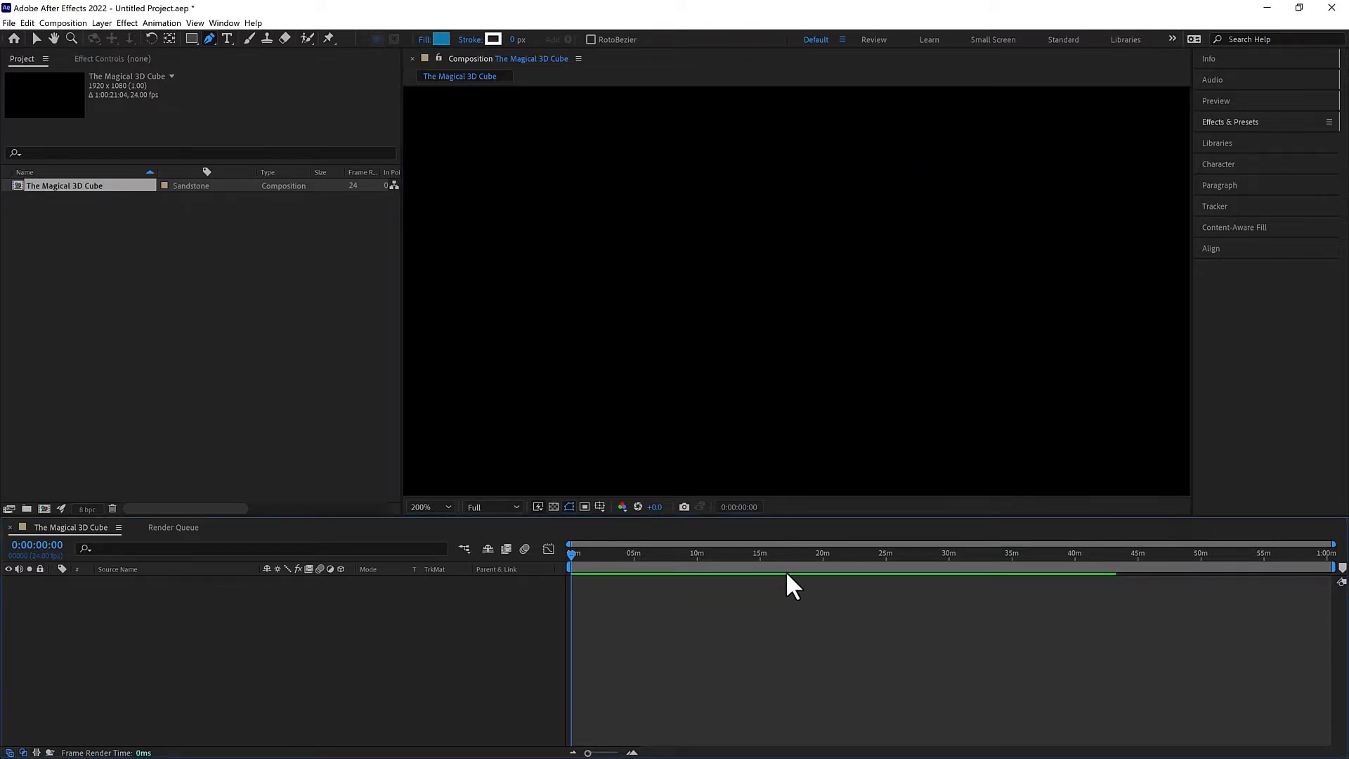
# Draw a closed, tall four-point shape with the Pen tool, with vertical sides, a flat base and a top edge rising to the right.
pyautogui.click(733, 380)
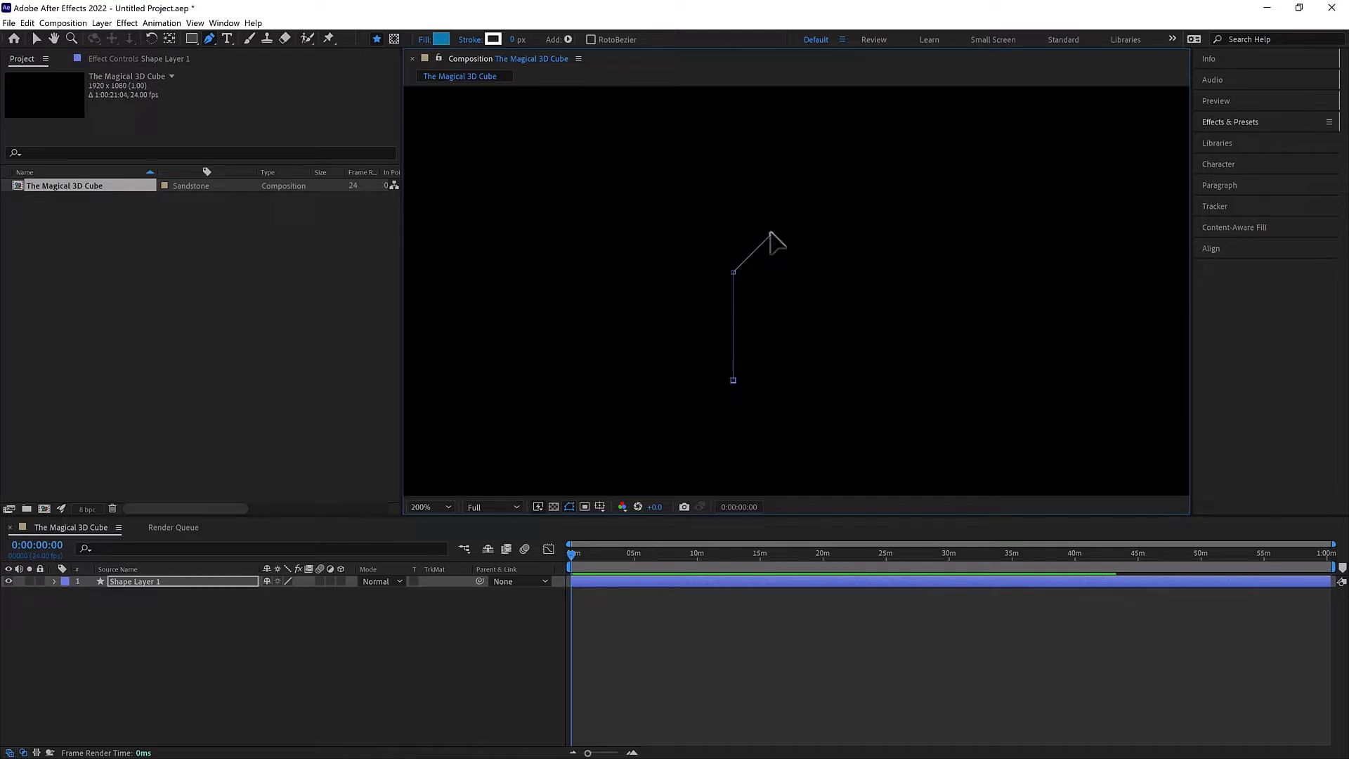
pyautogui.click(771, 234)
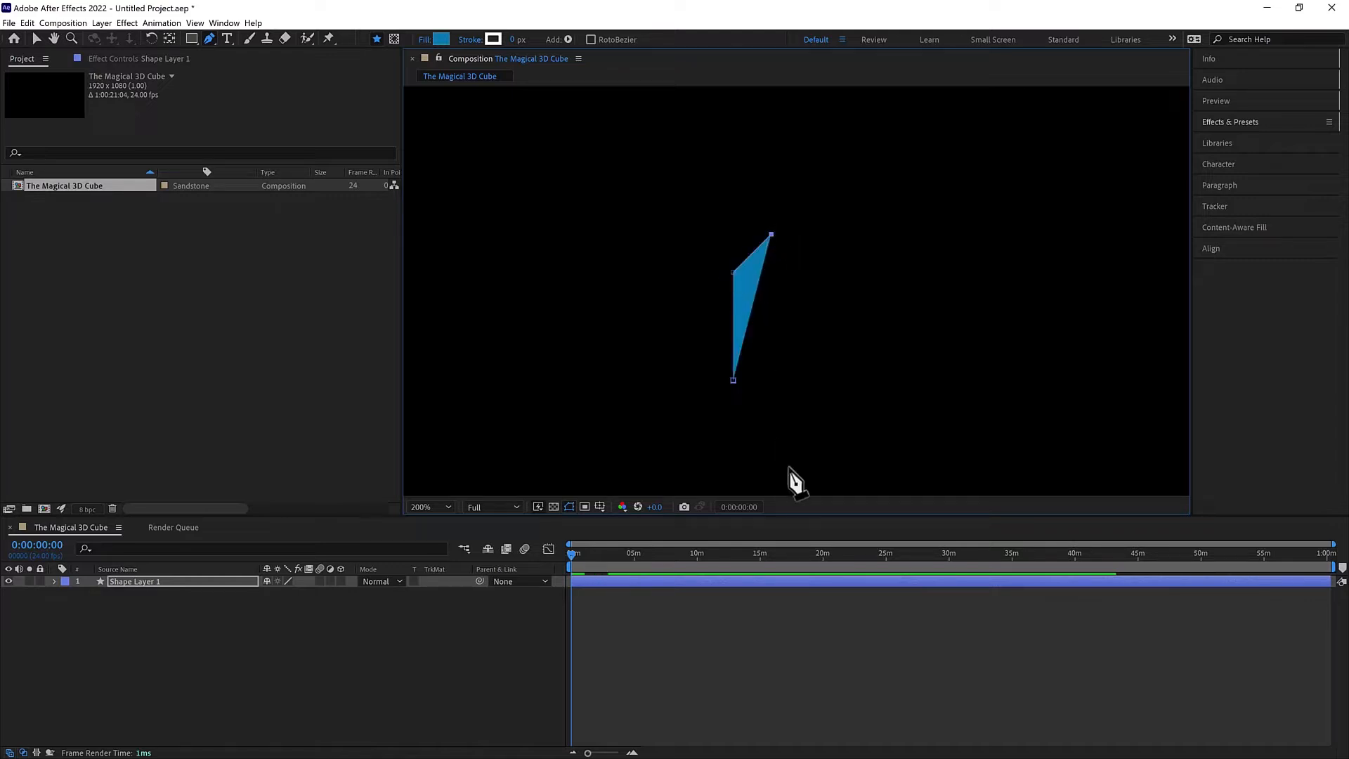
pyautogui.click(772, 380)
pyautogui.click(733, 380)
pyautogui.scroll(3, 747, 403)
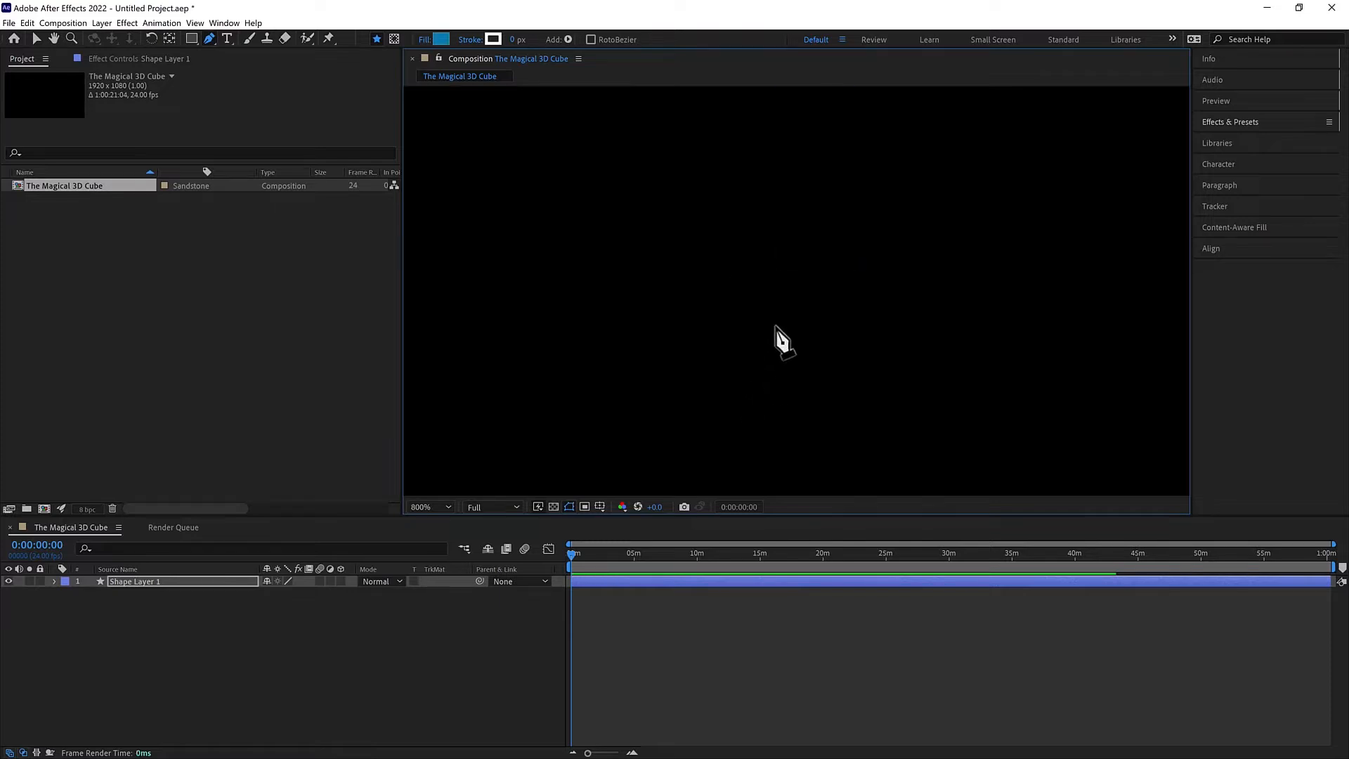
pyautogui.moveTo(793, 237); pyautogui.dragTo(726, 416)
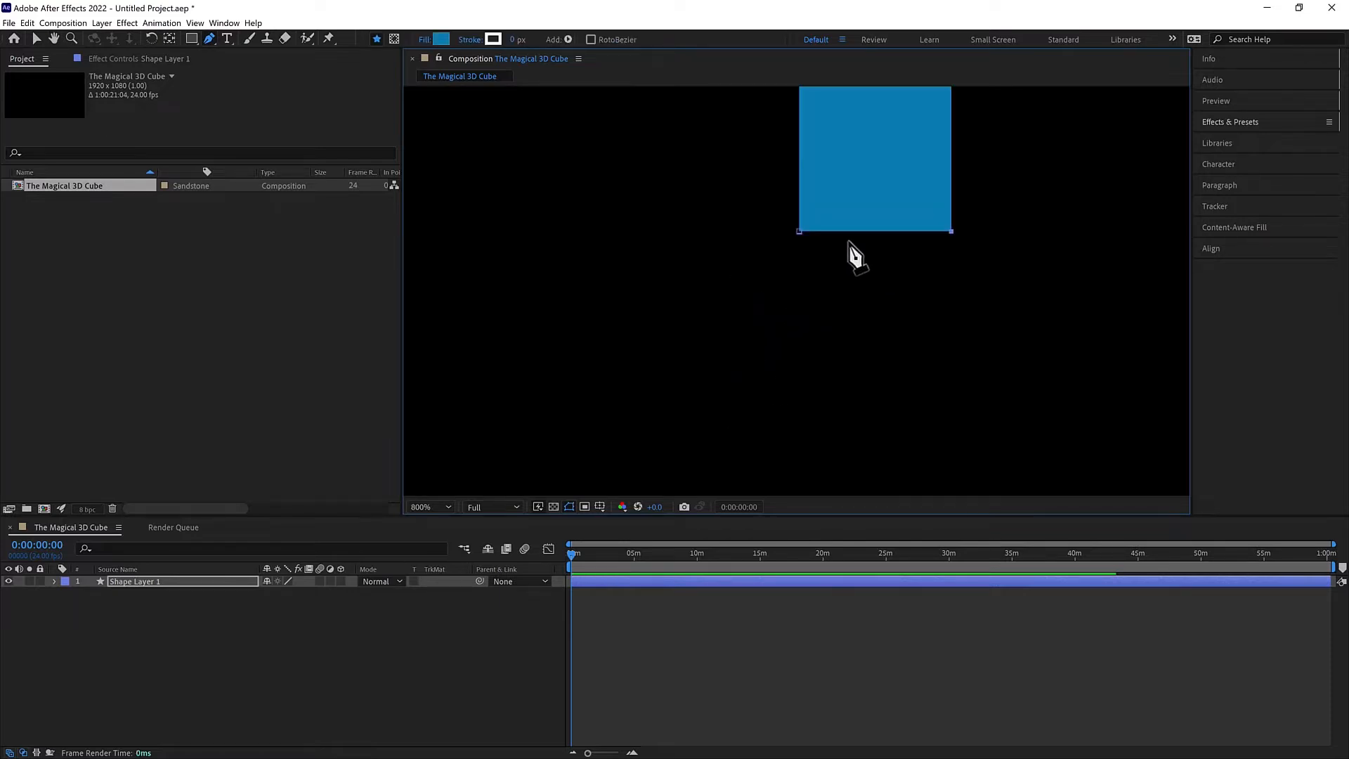
pyautogui.click(799, 230)
# Show the grid, raise the shape's base onto the nearest grid line, and hide the grid.
pyautogui.hotkey('ctrl', "'")
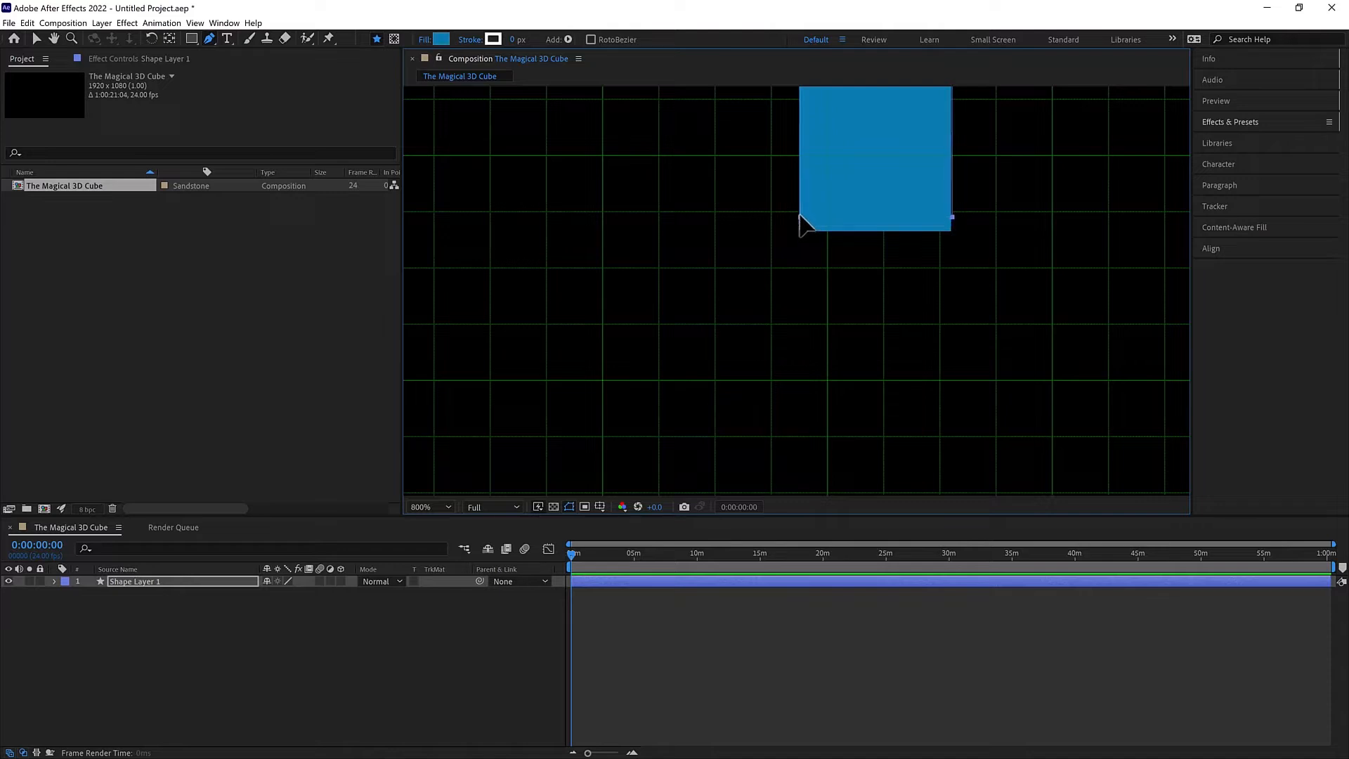
pyautogui.moveTo(799, 213); pyautogui.dragTo(800, 211)
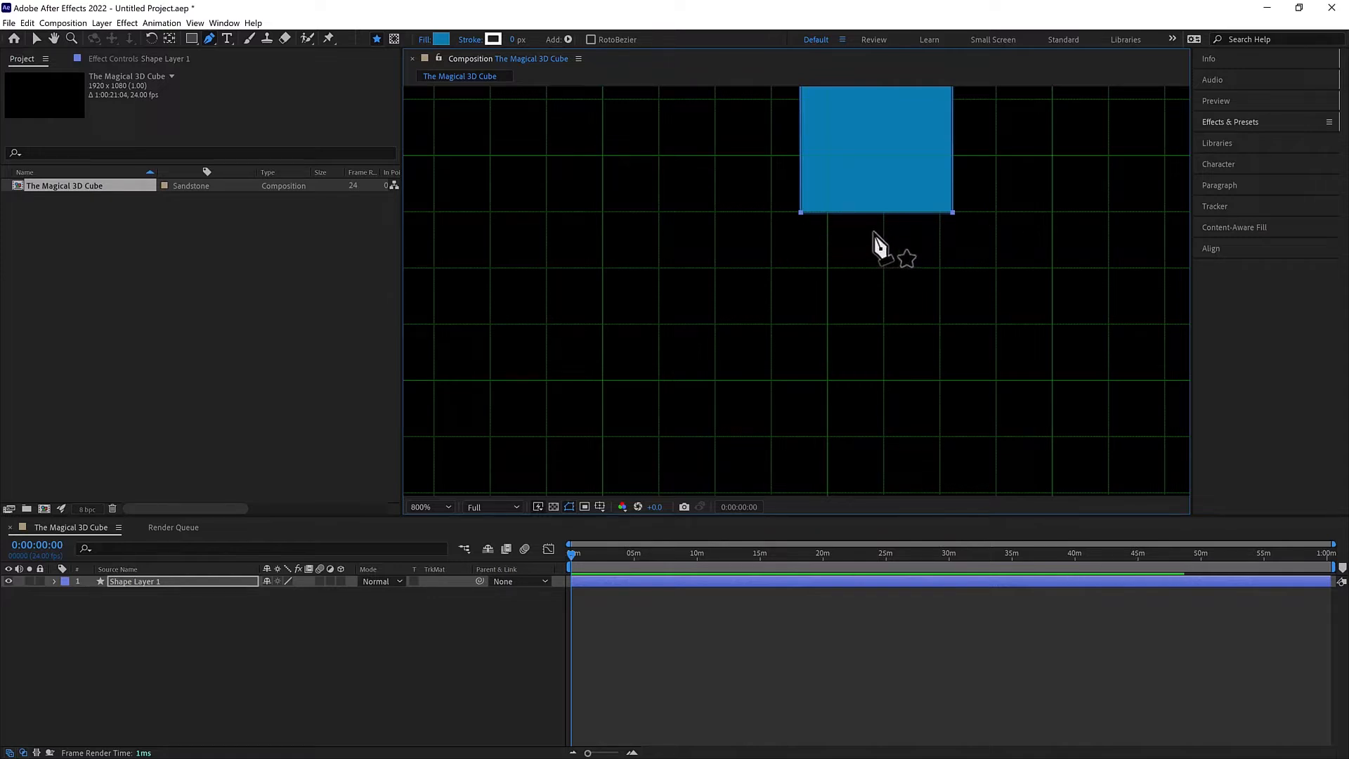
pyautogui.press(',')
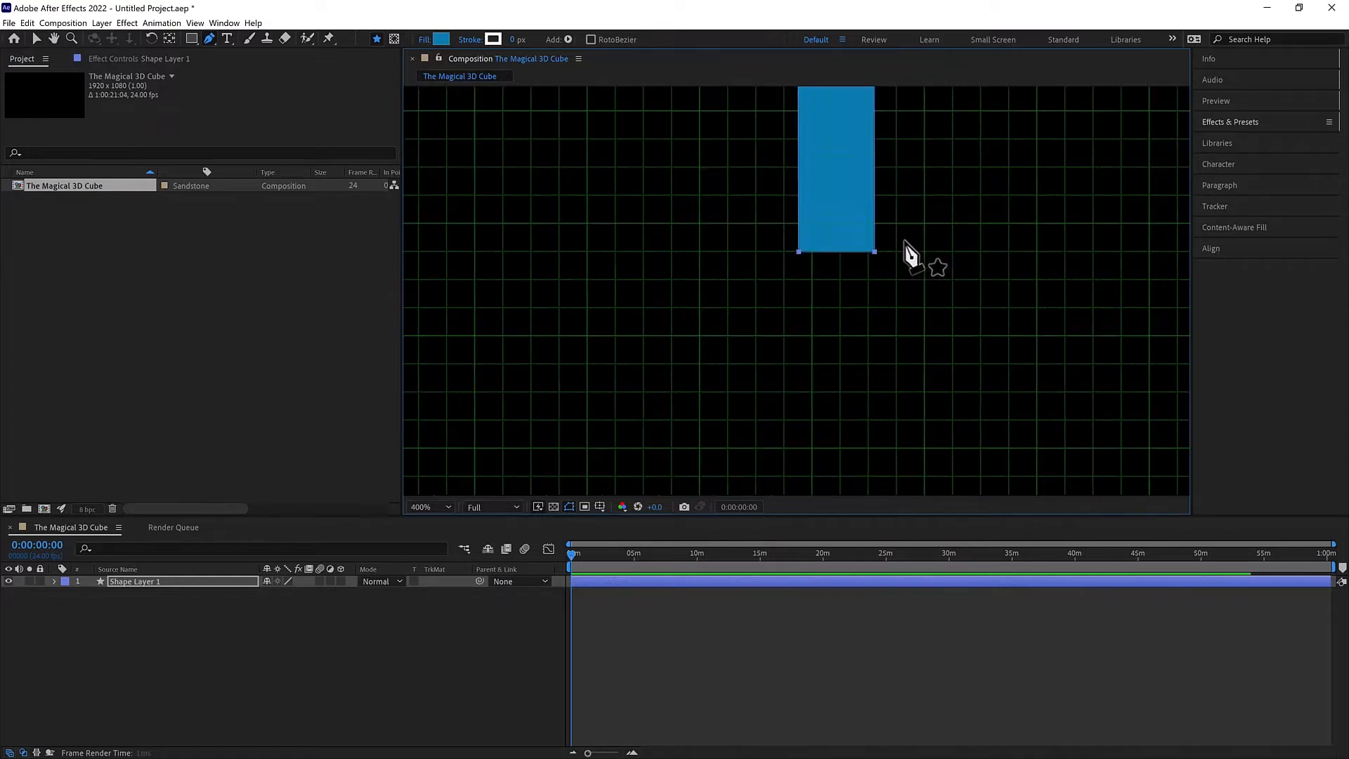
pyautogui.press(',')
pyautogui.press(',')
pyautogui.moveTo(895, 242); pyautogui.dragTo(898, 262)
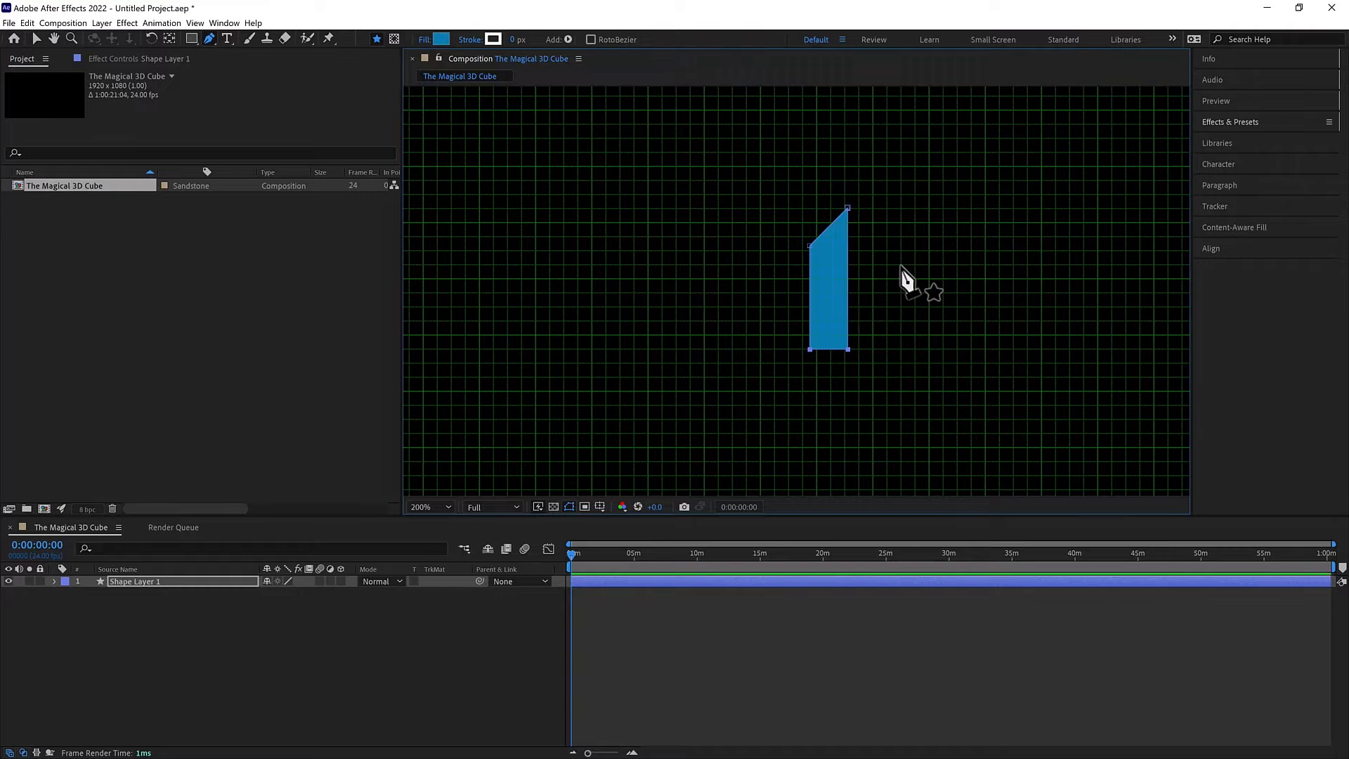
pyautogui.hotkey('ctrl', "'")
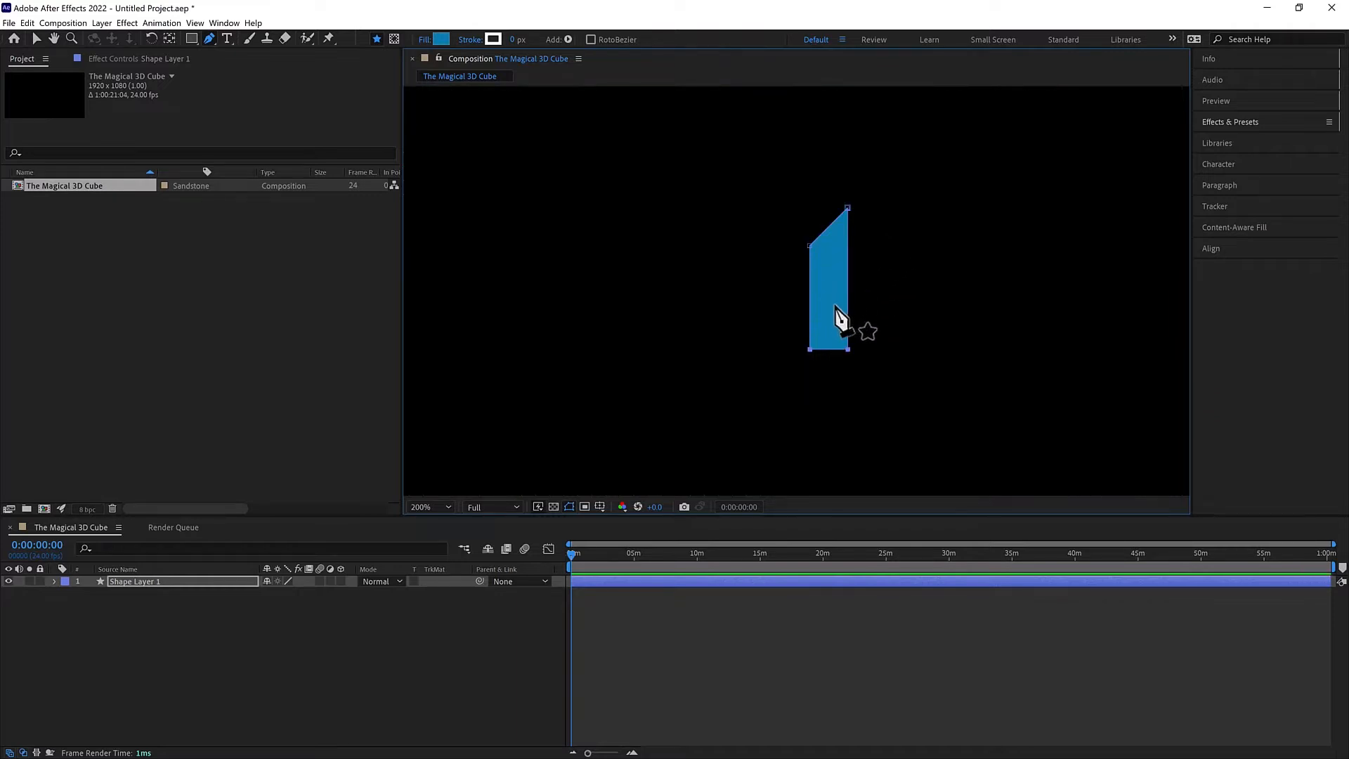
# Scale the blue shape down to about 40% of its width and about three quarters of its height.
pyautogui.press('v')
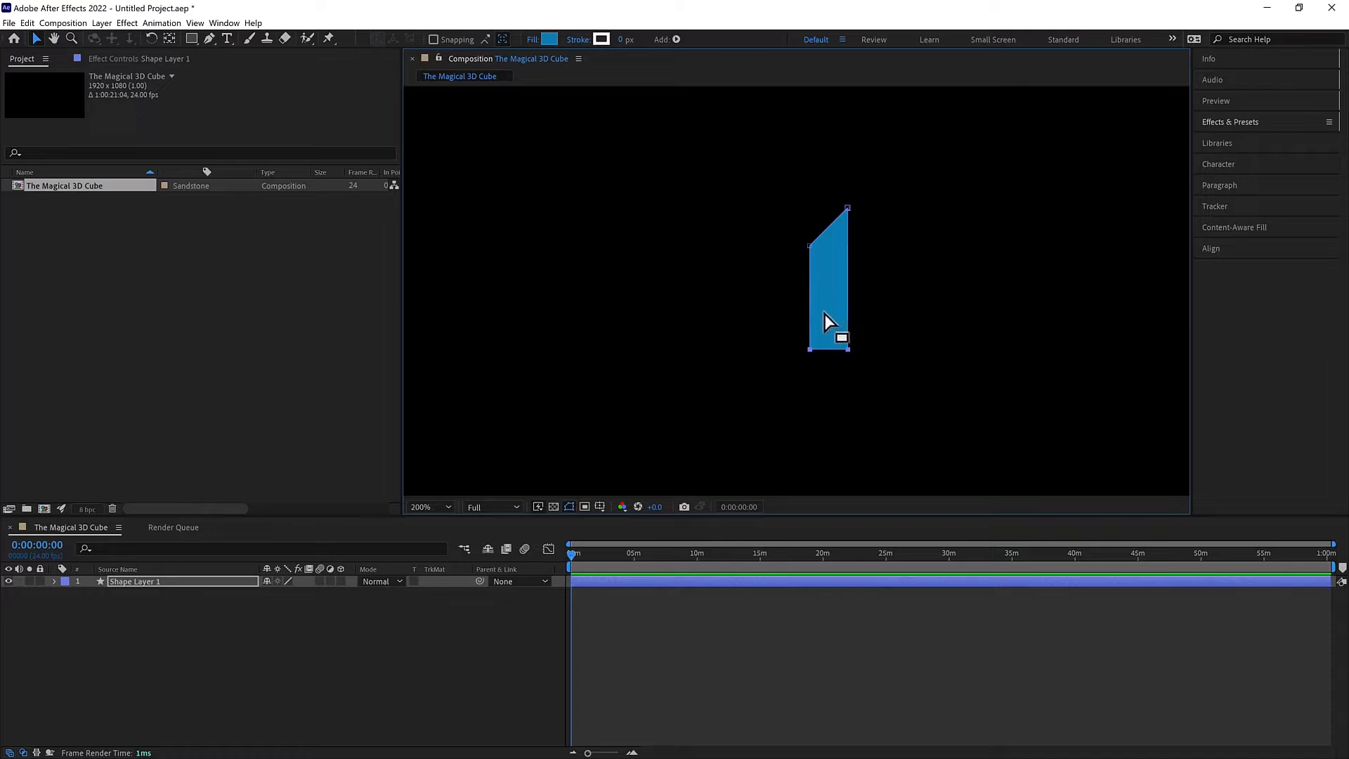
pyautogui.scroll(2, 828, 312)
pyautogui.click(851, 292)
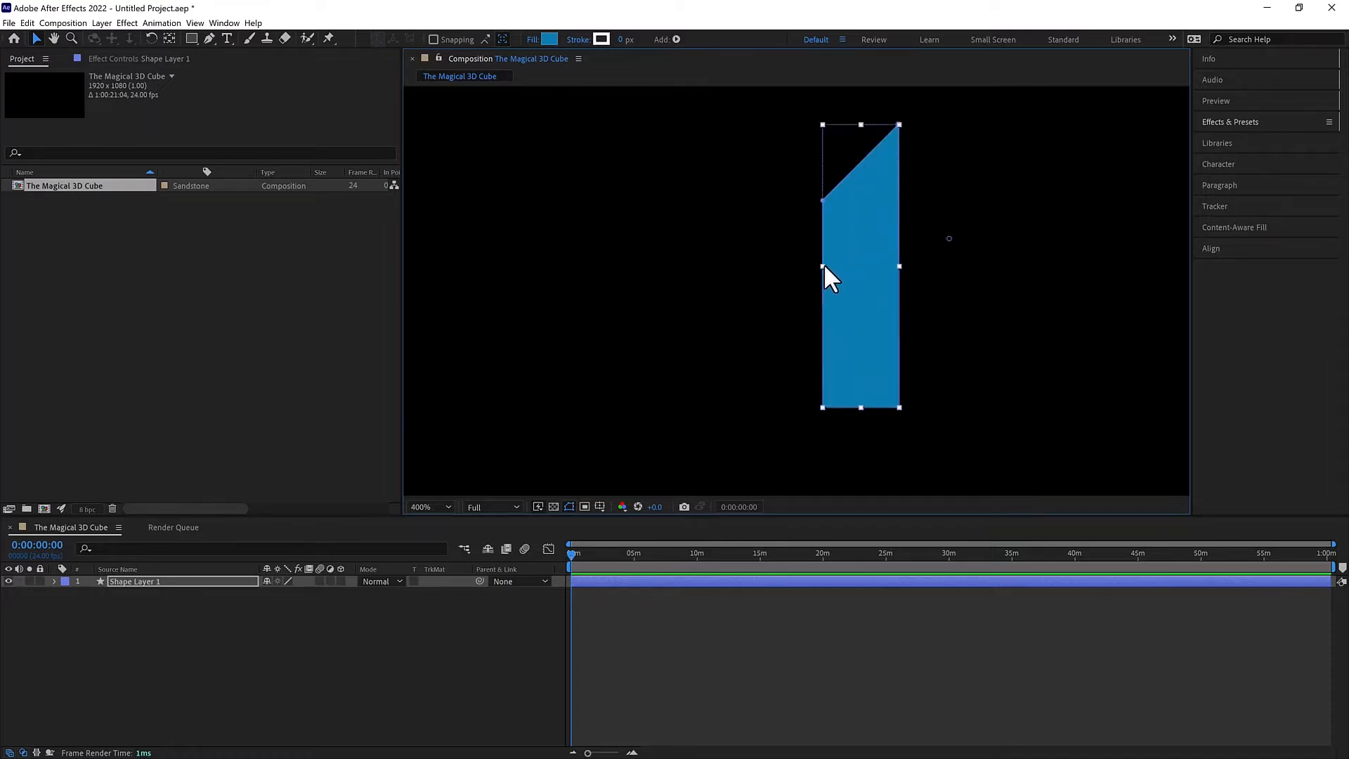
pyautogui.moveTo(823, 266); pyautogui.dragTo(897, 267)
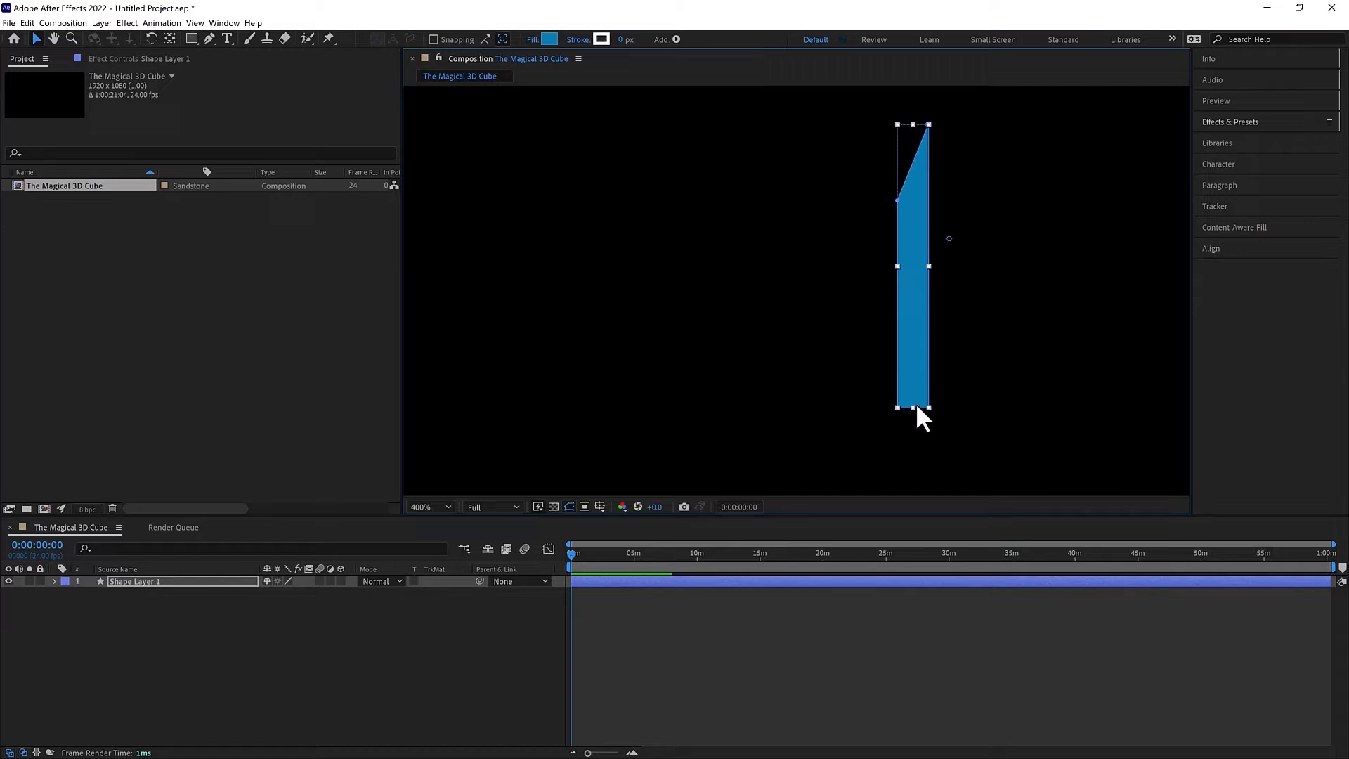
pyautogui.moveTo(913, 407); pyautogui.dragTo(911, 363)
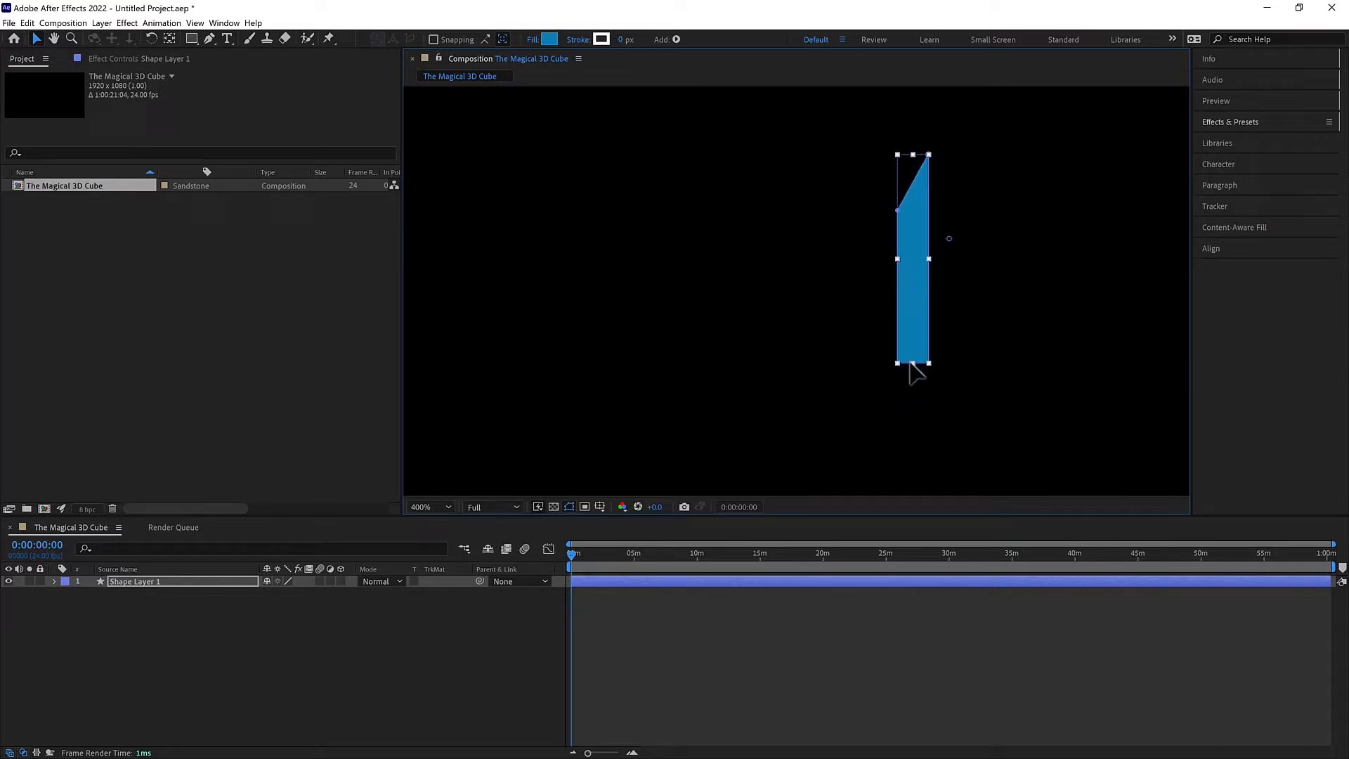
pyautogui.click(841, 327)
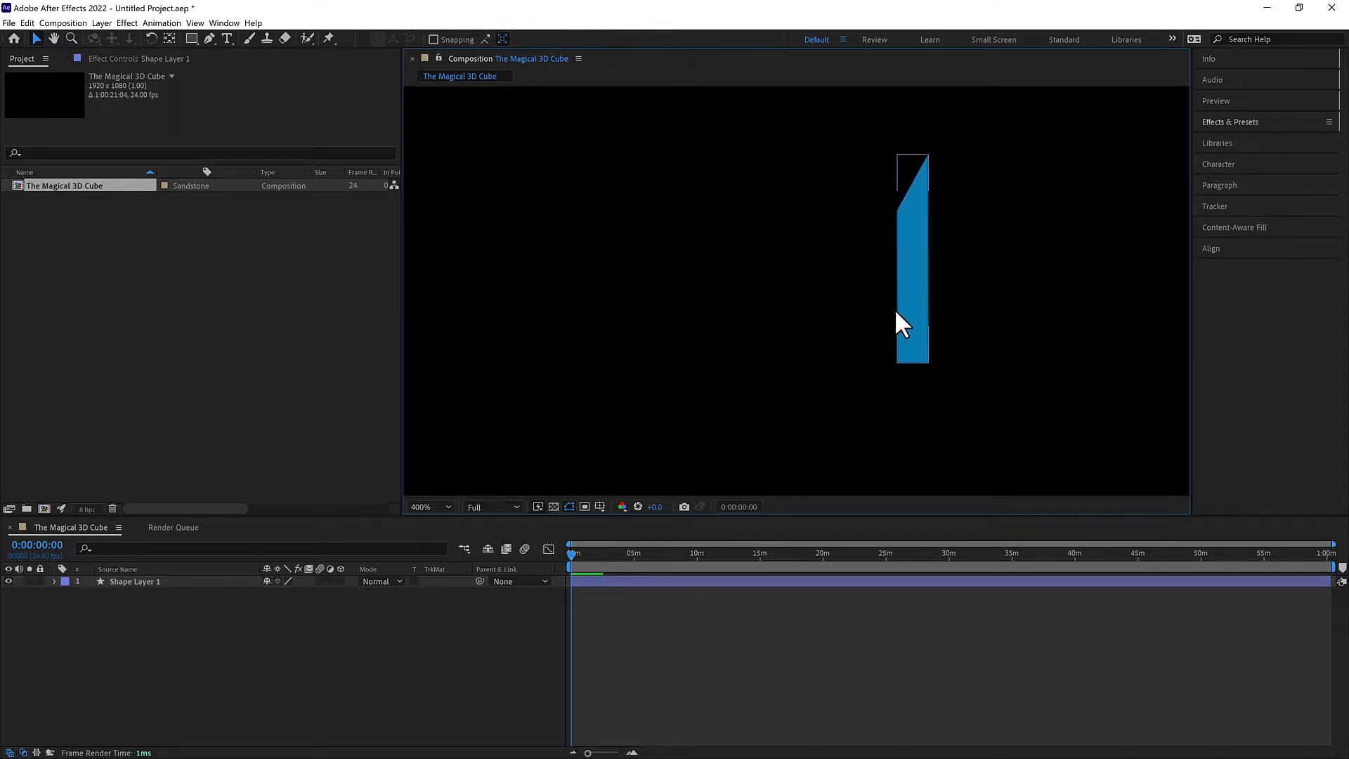
# Set the shape layer's anchor point to 0.0, 88.0 so it is level with the shape's base.
pyautogui.click(908, 286)
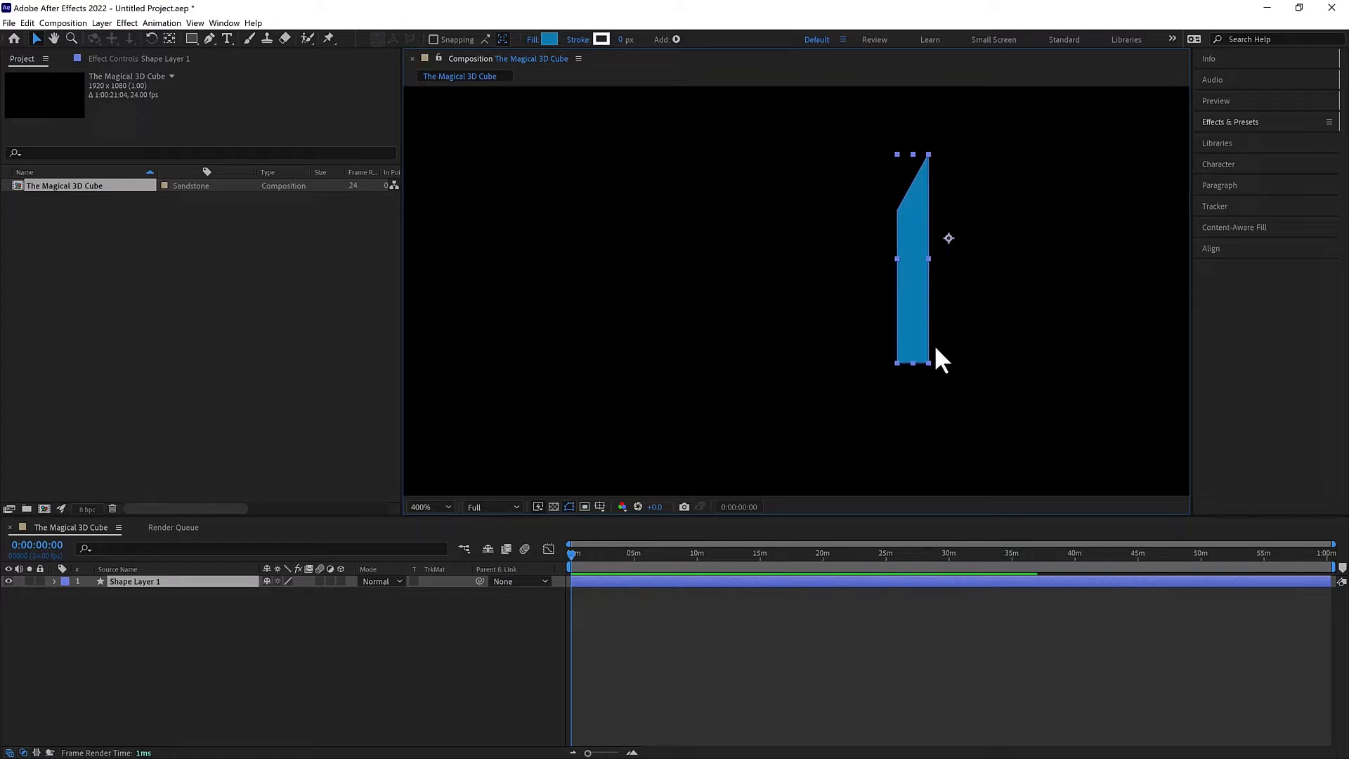
pyautogui.press('a')
pyautogui.moveTo(279, 593); pyautogui.dragTo(341, 594)
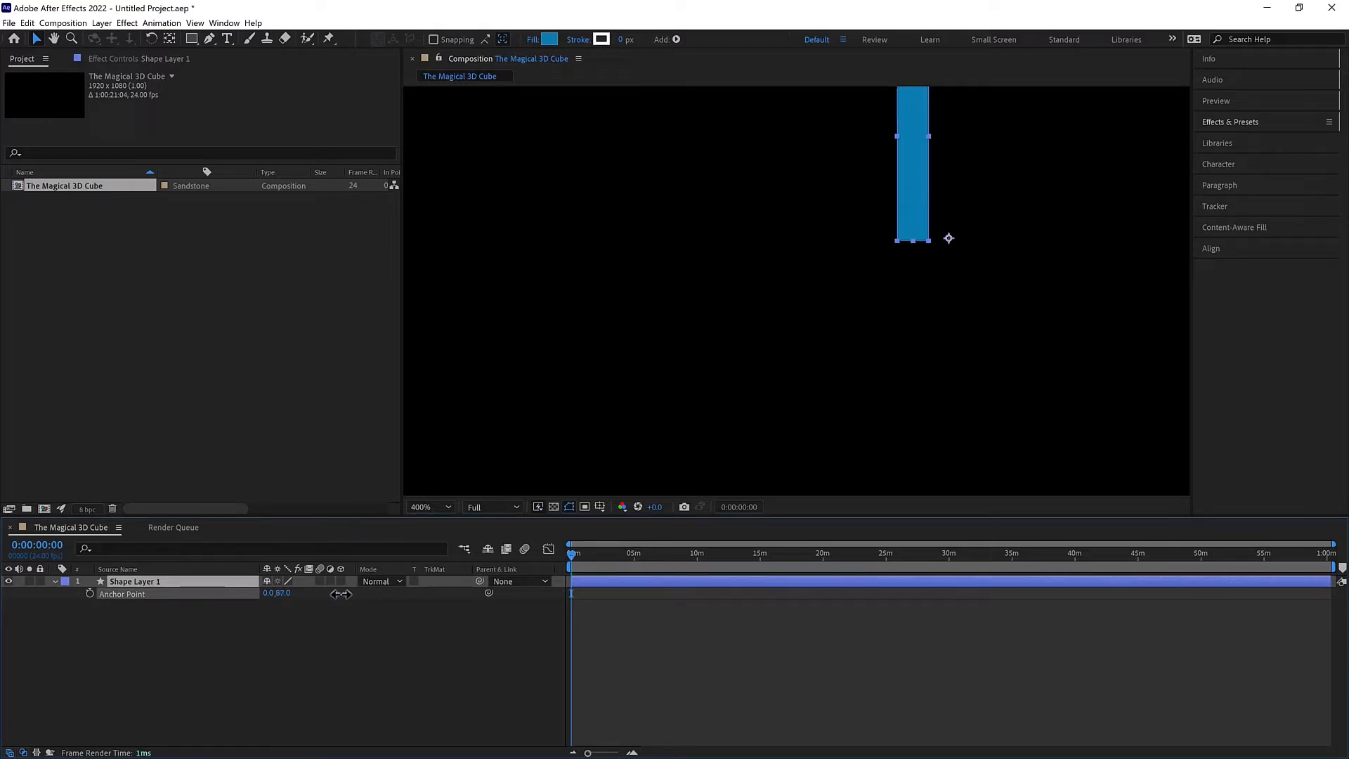
pyautogui.moveTo(342, 594); pyautogui.dragTo(342, 594)
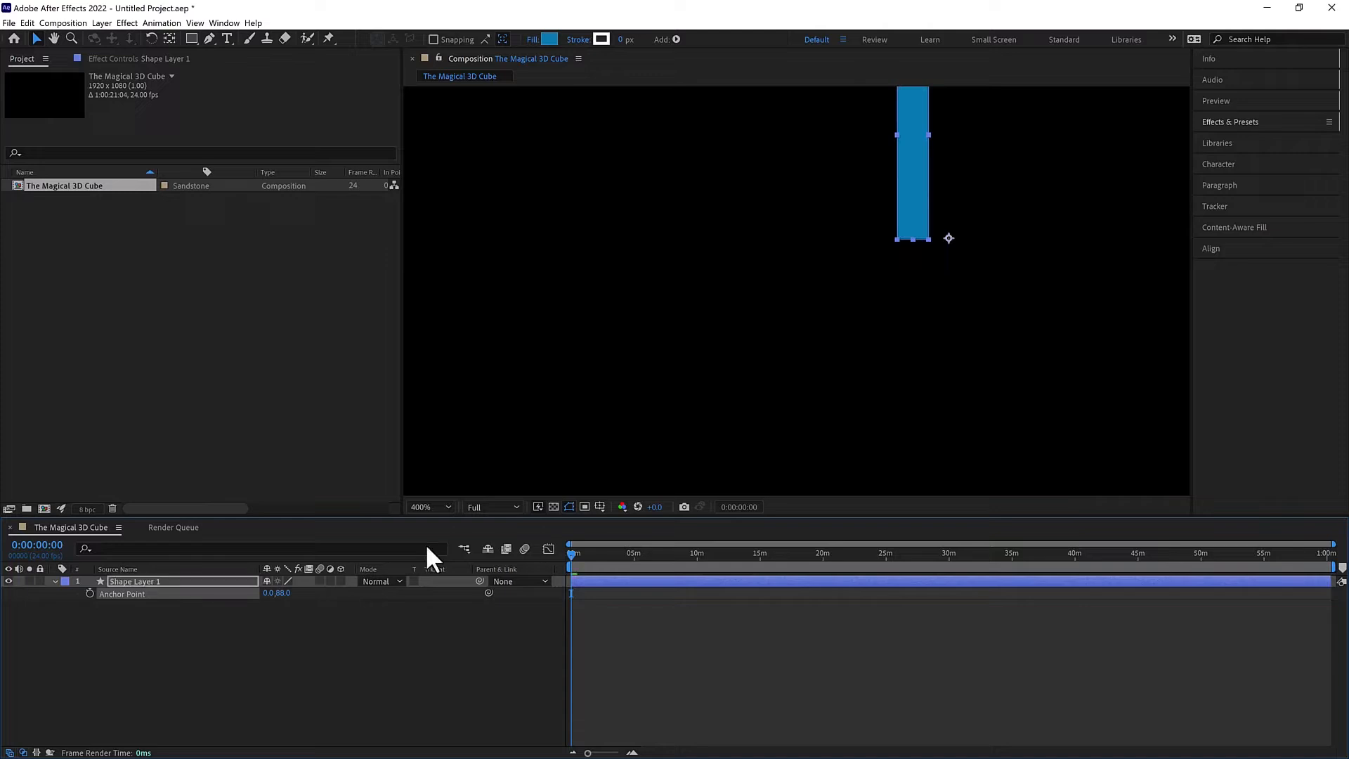
# Move only the anchor point onto the shape's lower-right corner with the Pan Behind tool.
pyautogui.scroll(2, 969, 202)
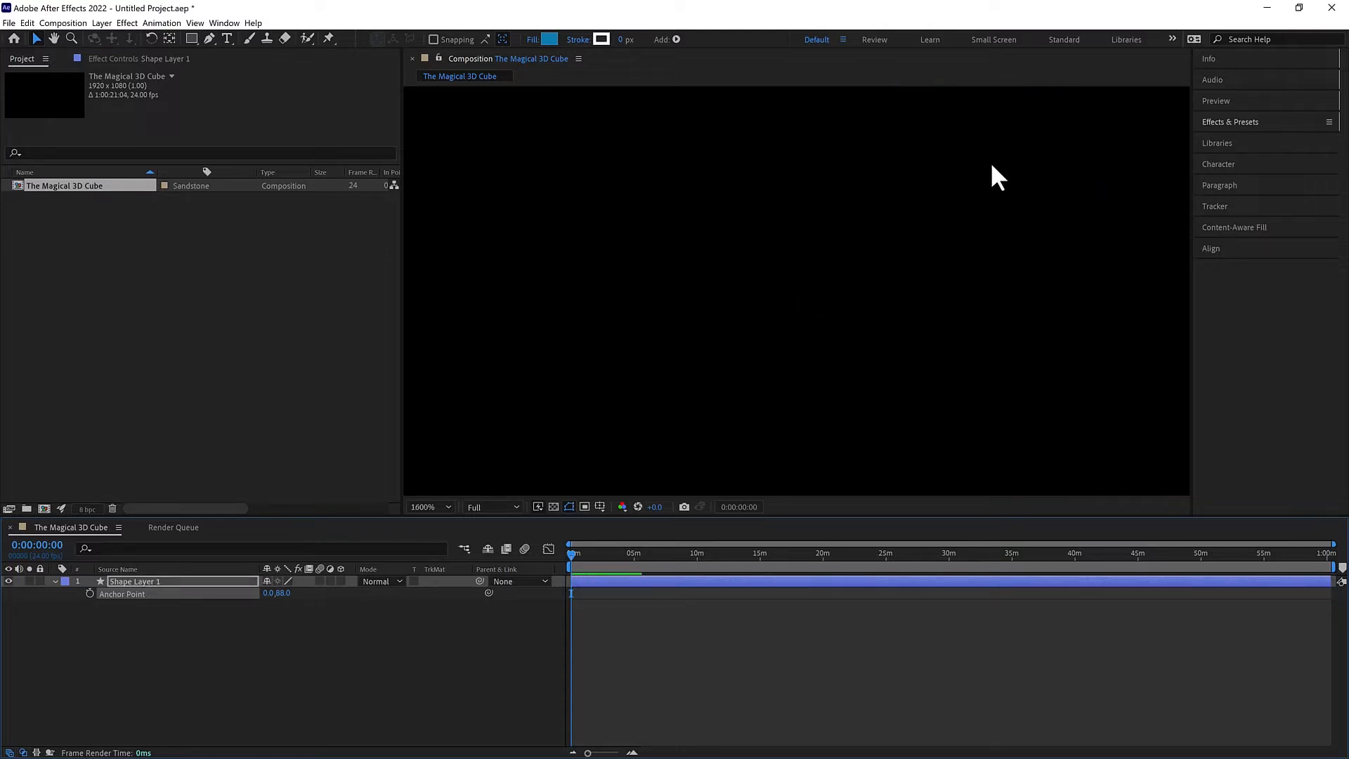
pyautogui.moveTo(989, 163); pyautogui.dragTo(708, 343)
pyautogui.moveTo(1082, 181); pyautogui.dragTo(911, 271)
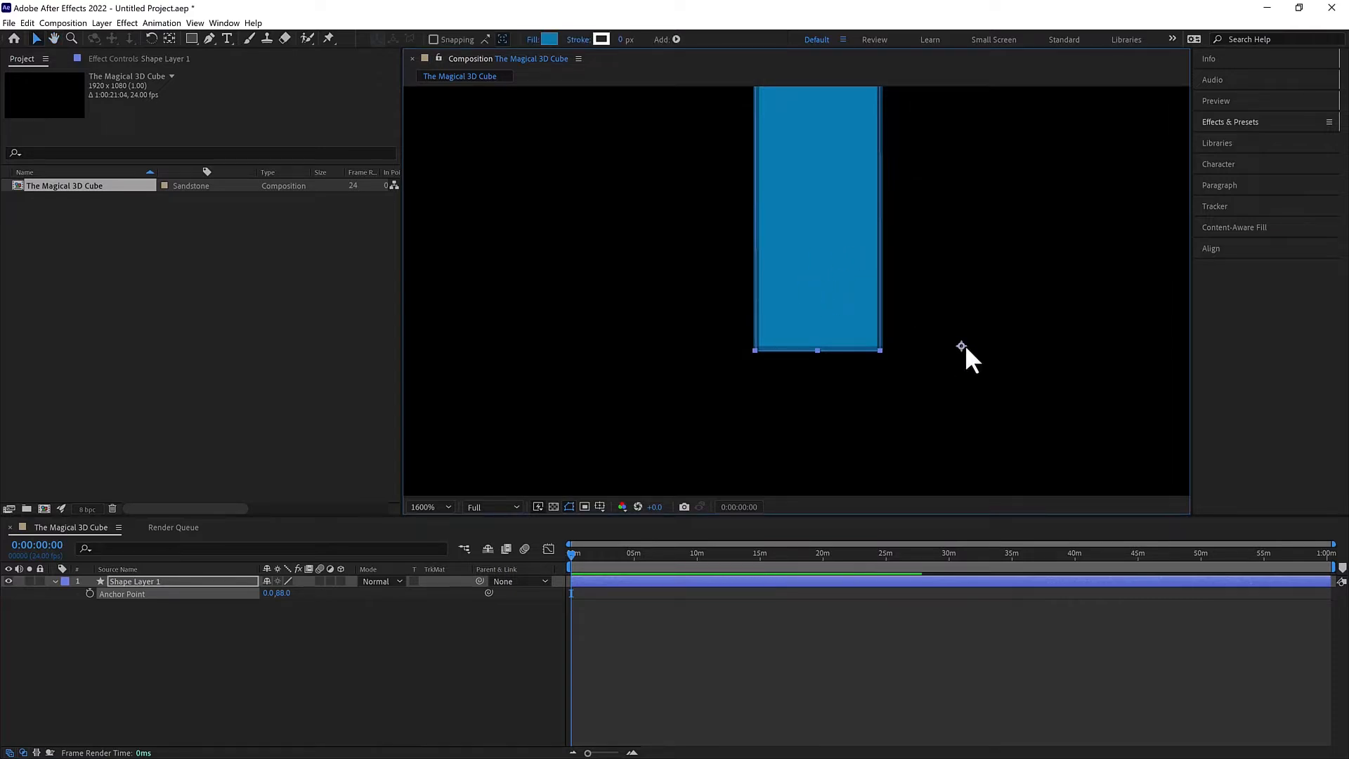
pyautogui.press('y')
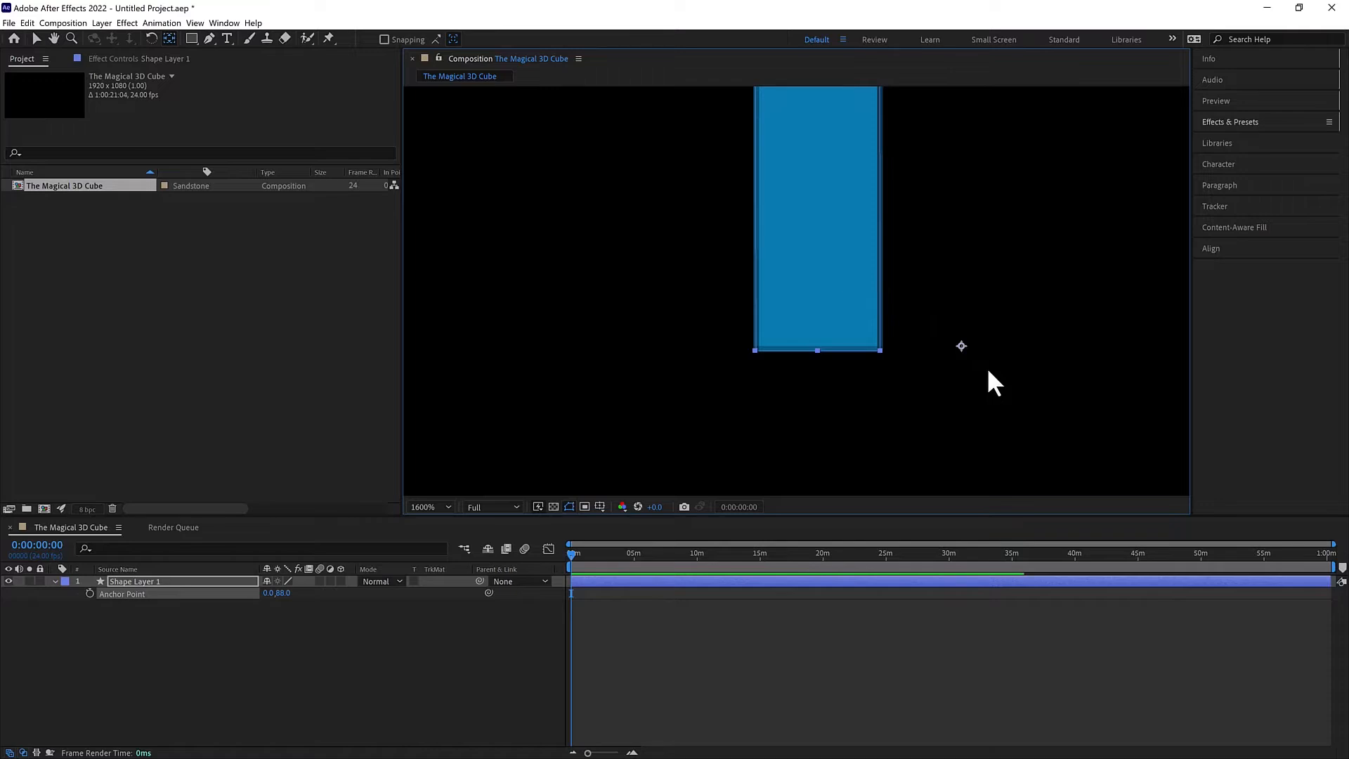
pyautogui.moveTo(961, 346); pyautogui.dragTo(879, 349)
pyautogui.click(1052, 166)
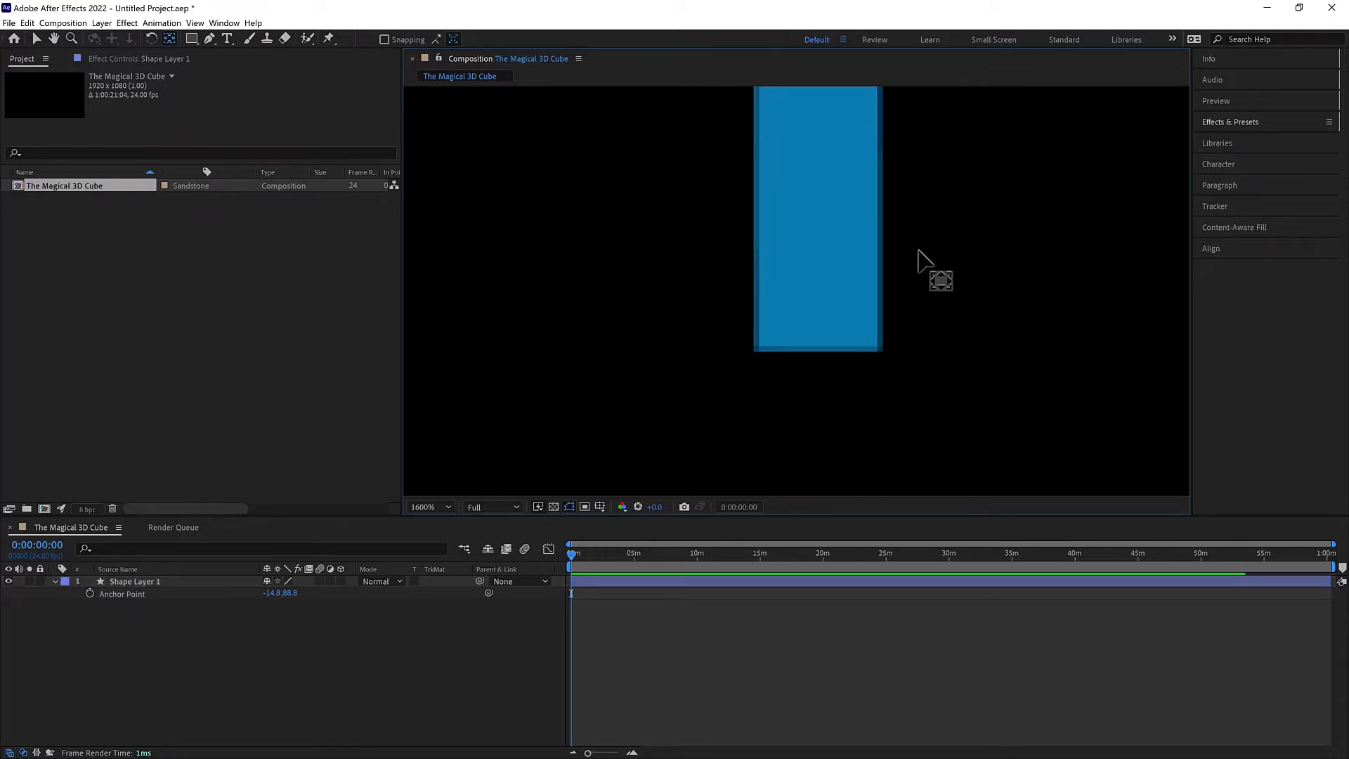
pyautogui.click(871, 240)
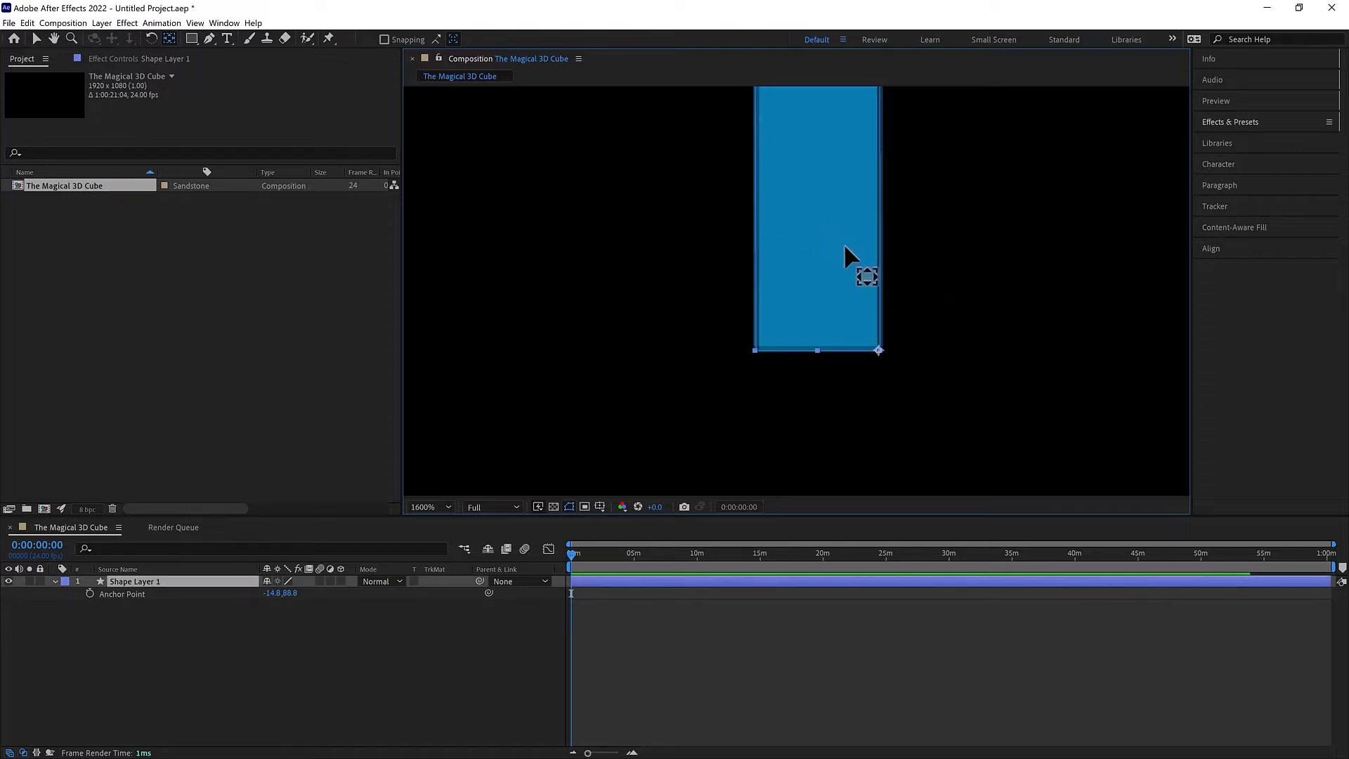
# Rotate the shape layer to 87° about its corner anchor point.
pyautogui.press('v')
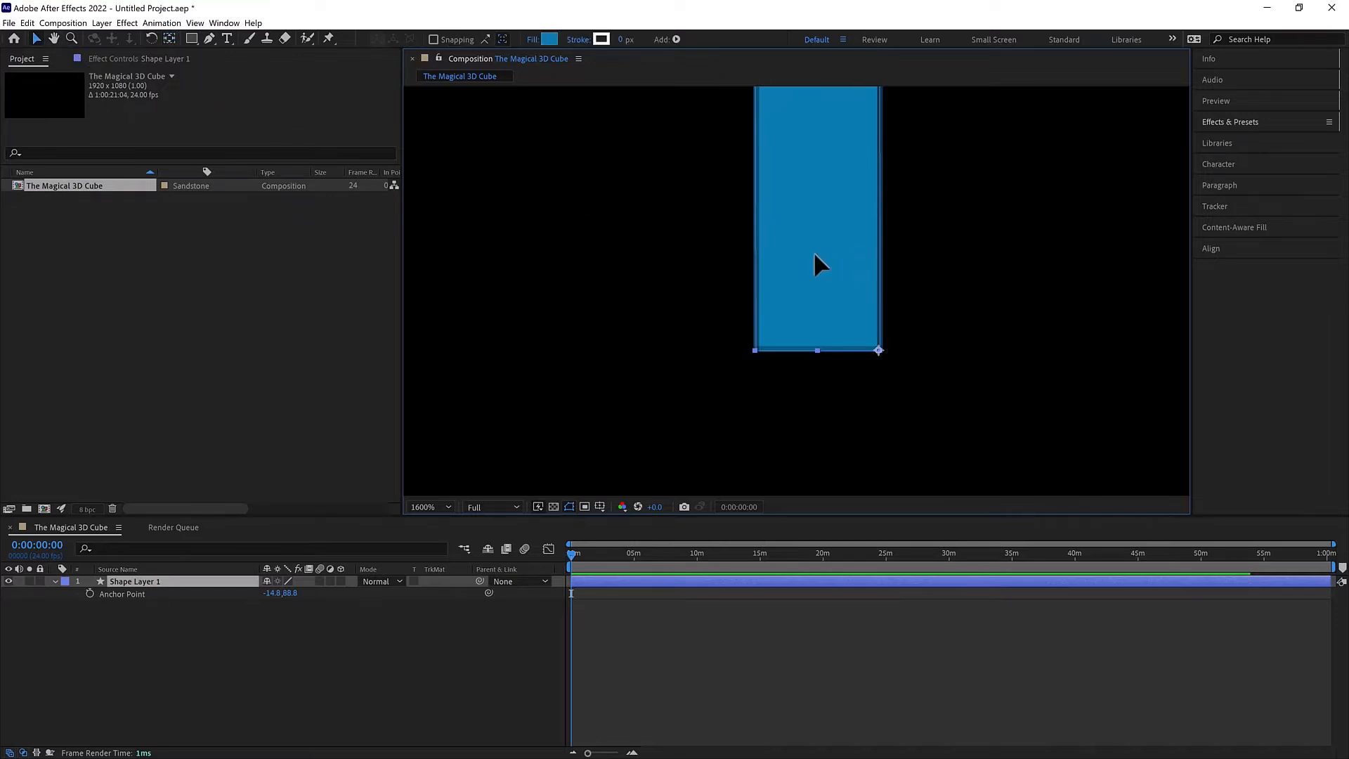
pyautogui.moveTo(815, 254); pyautogui.dragTo(903, 293)
pyautogui.press(',')
pyautogui.press(',')
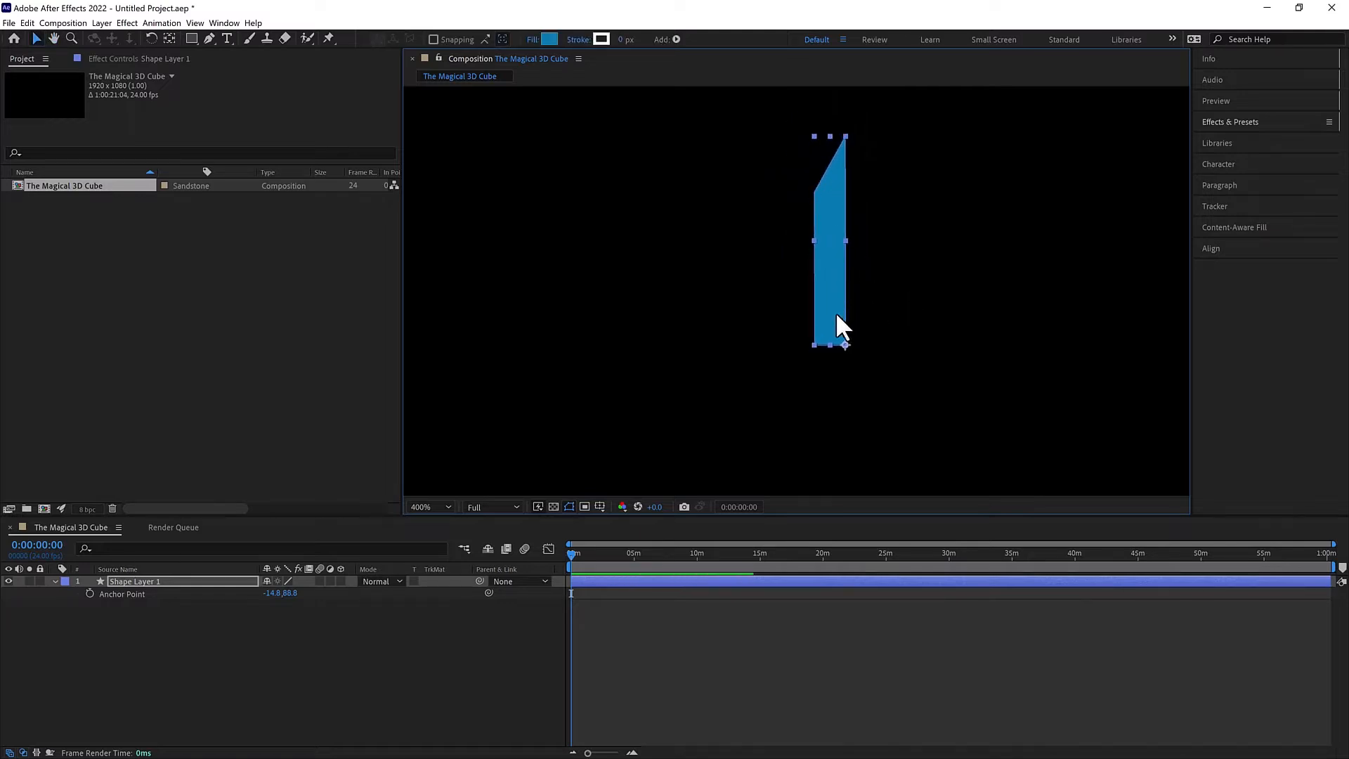
pyautogui.moveTo(279, 593); pyautogui.dragTo(355, 602)
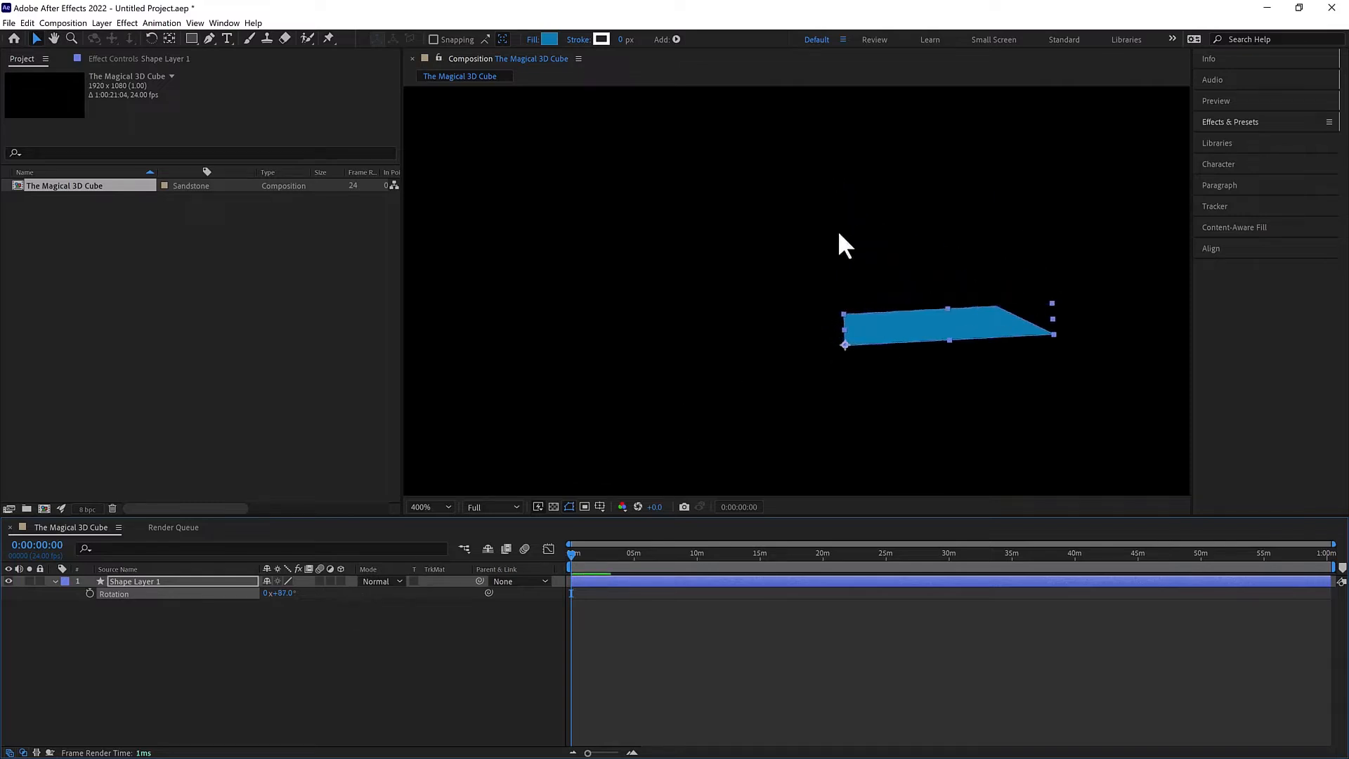
# Undo the shape layer's last rotation and narrow the composition viewer by widening the panel column beside it.
pyautogui.hotkey('ctrl', 'z')
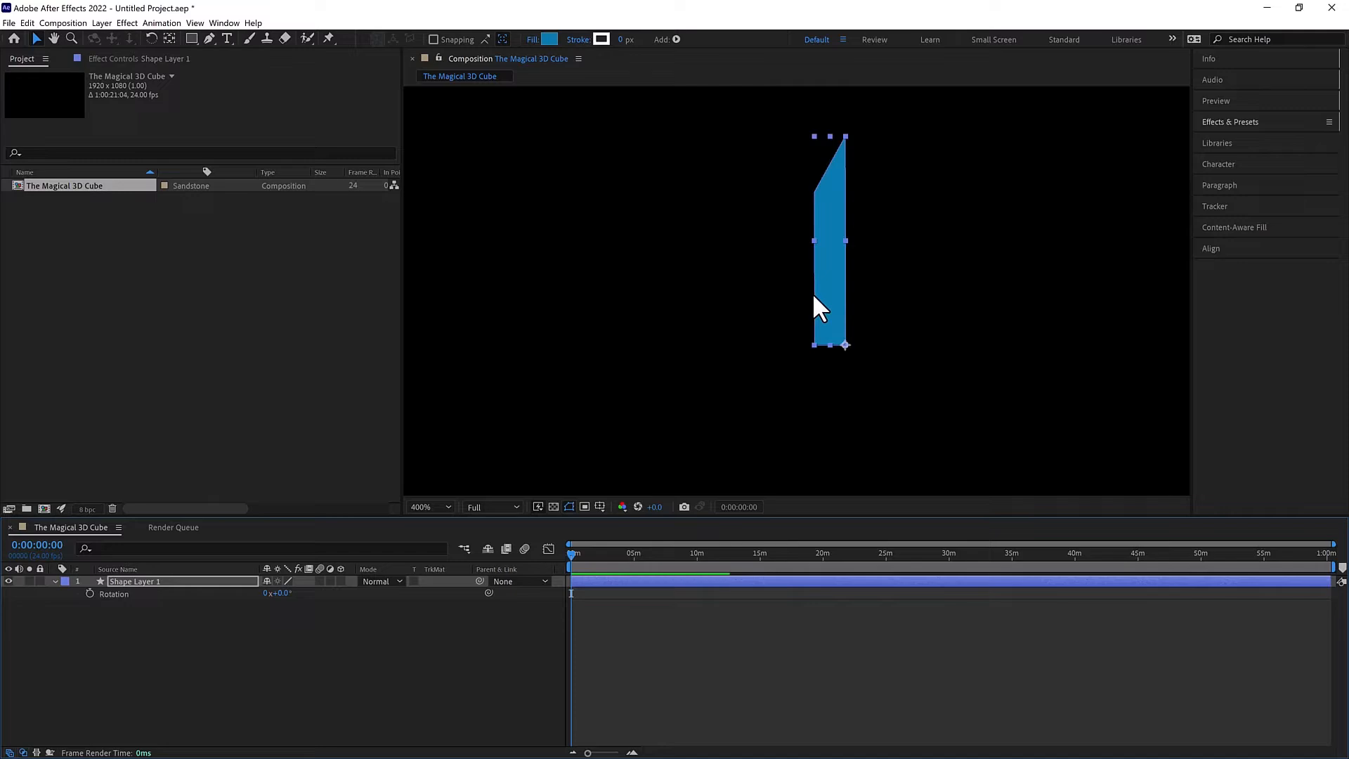
pyautogui.moveTo(673, 256); pyautogui.dragTo(548, 314)
pyautogui.press('v')
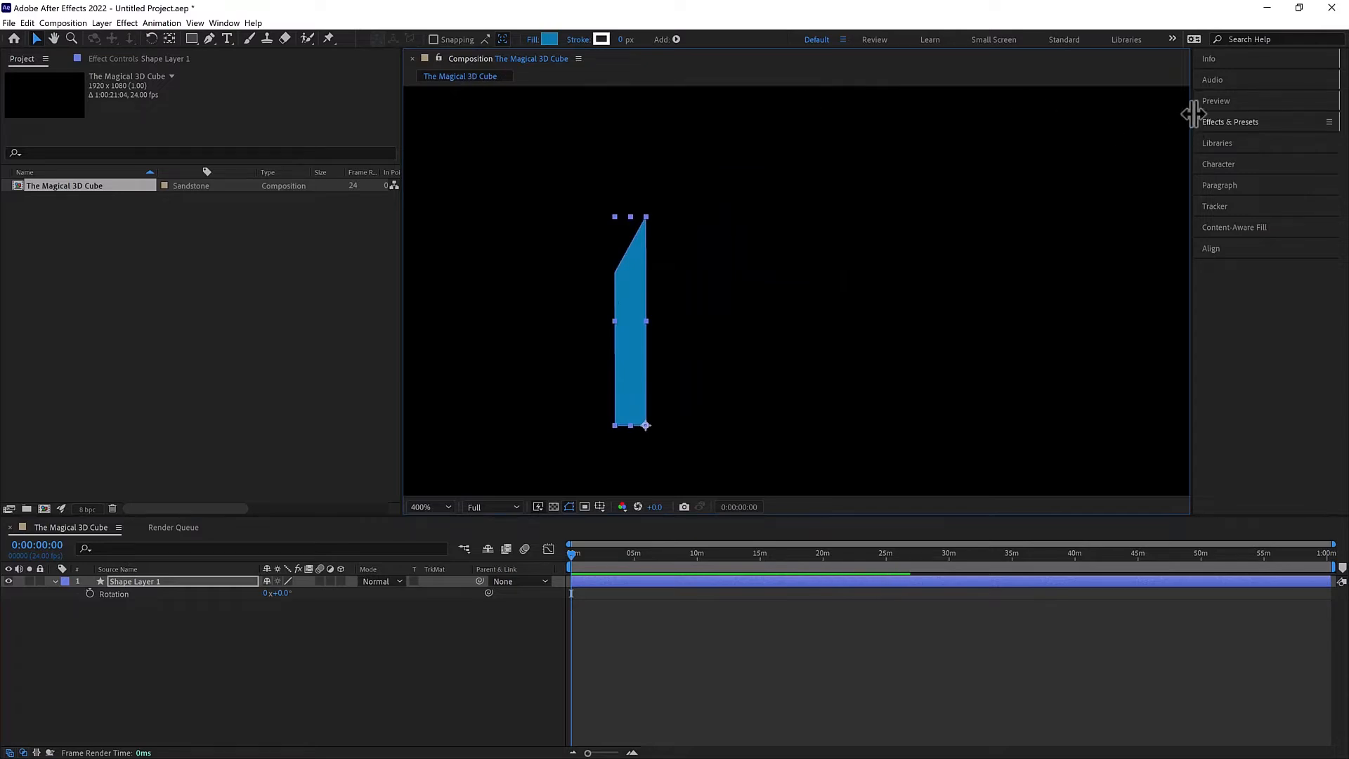
pyautogui.moveTo(1189, 111); pyautogui.dragTo(910, 145)
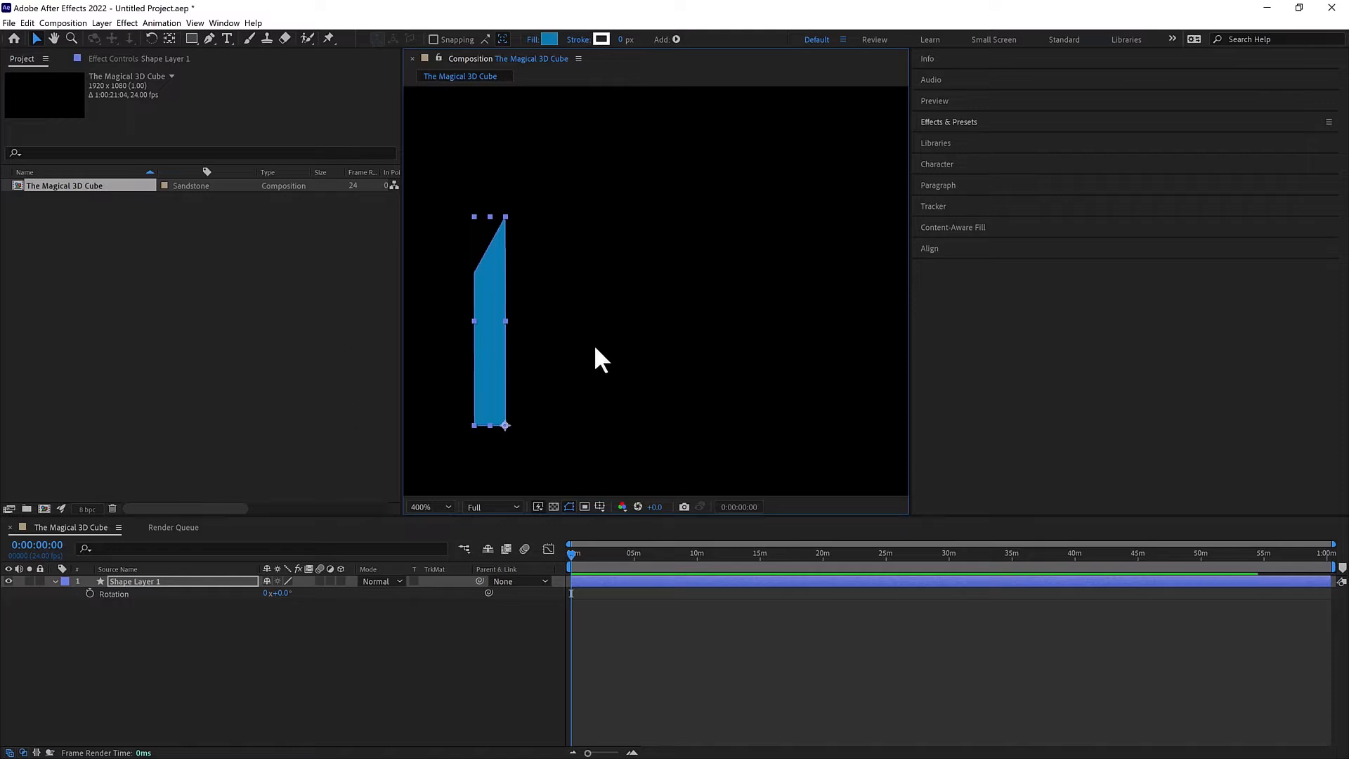
# Move the blue shape to the lower-right corner of the visible composition area and shorten it to 69.5% of its height.
pyautogui.moveTo(494, 342); pyautogui.dragTo(888, 414)
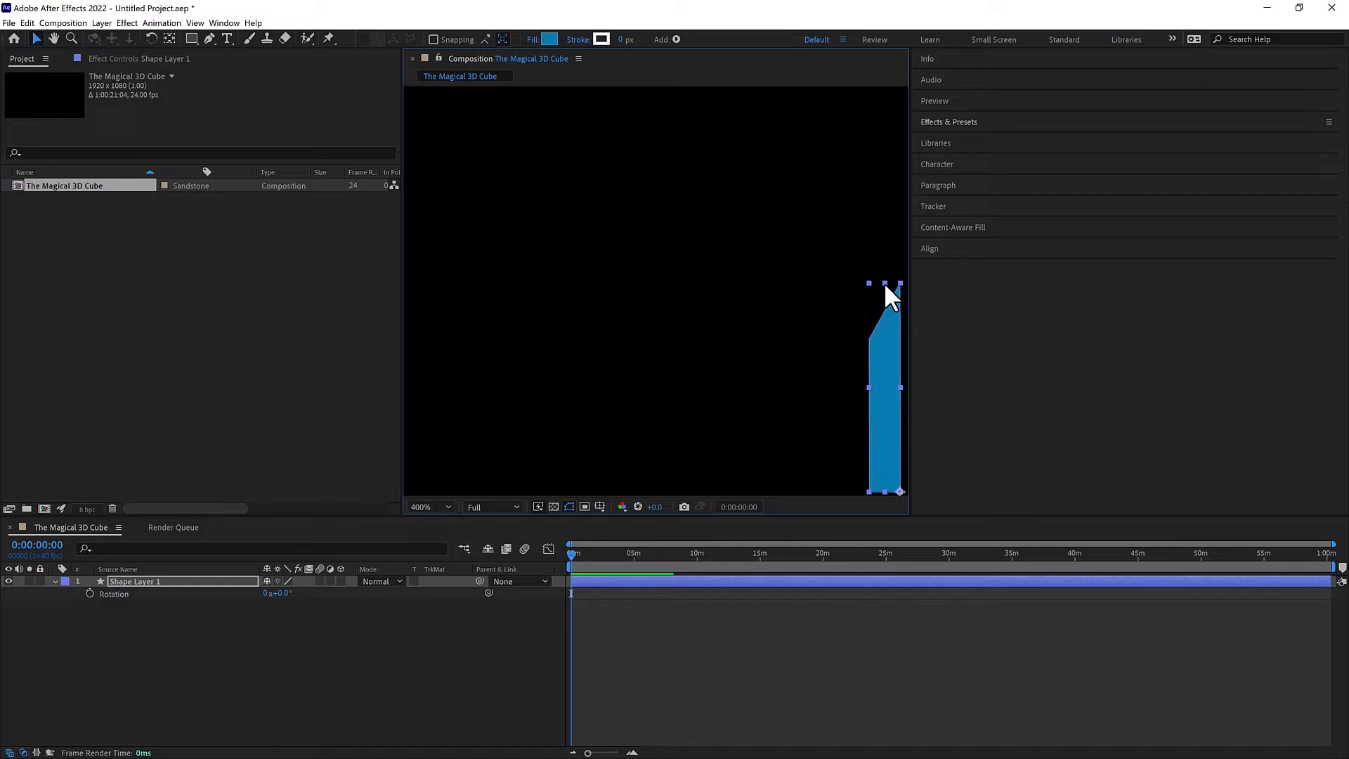
pyautogui.moveTo(884, 283); pyautogui.dragTo(889, 347)
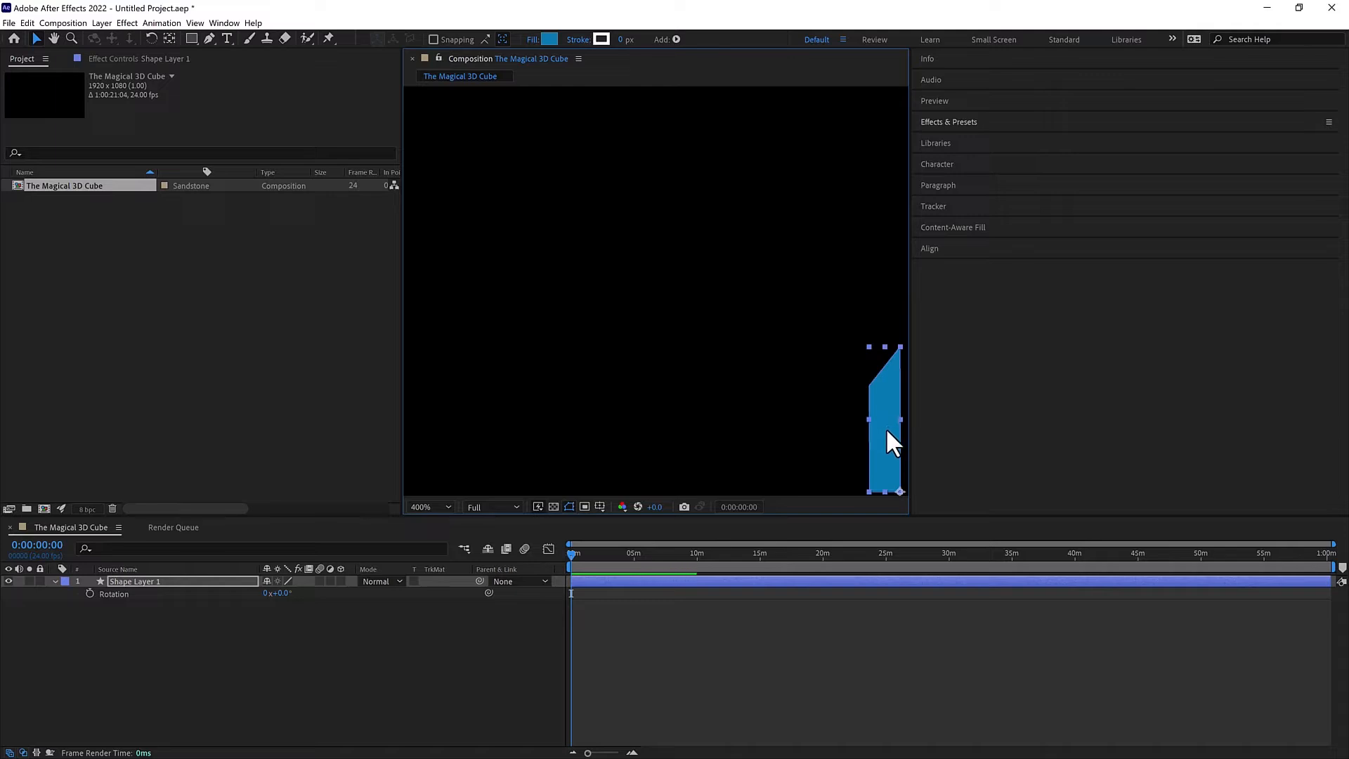
pyautogui.moveTo(887, 430); pyautogui.dragTo(889, 429)
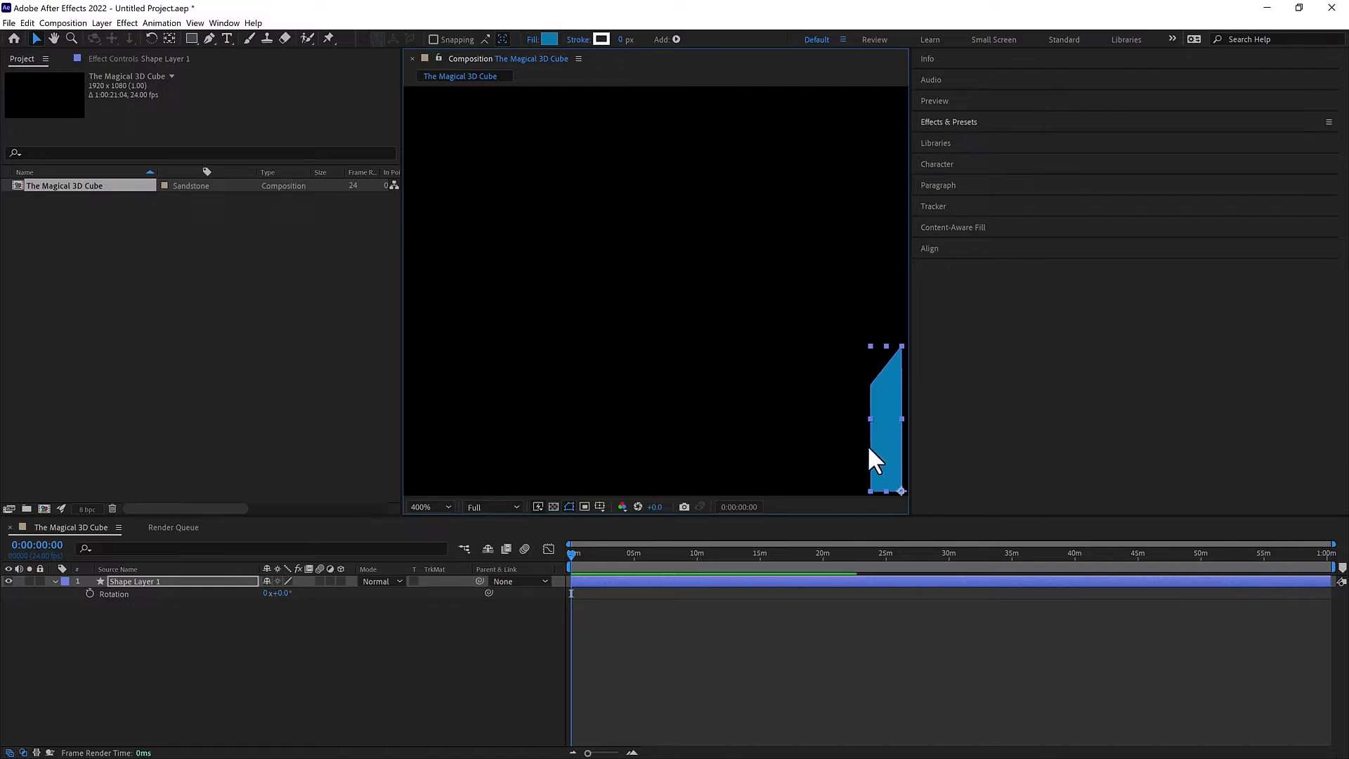
# Duplicate the shape layer and set the duplicate's rotation to -90°.
pyautogui.hotkey('ctrl', 'd')
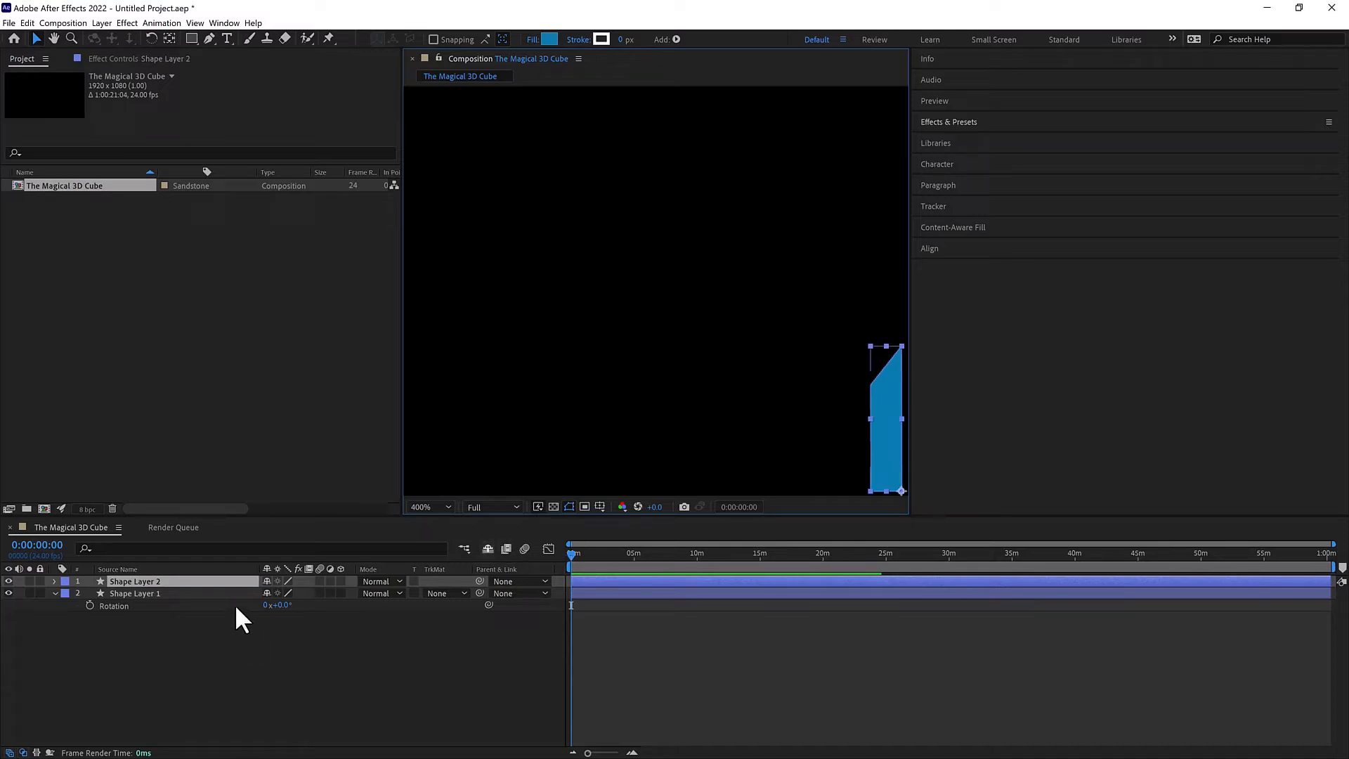
pyautogui.press('r')
pyautogui.moveTo(281, 594); pyautogui.dragTo(251, 601)
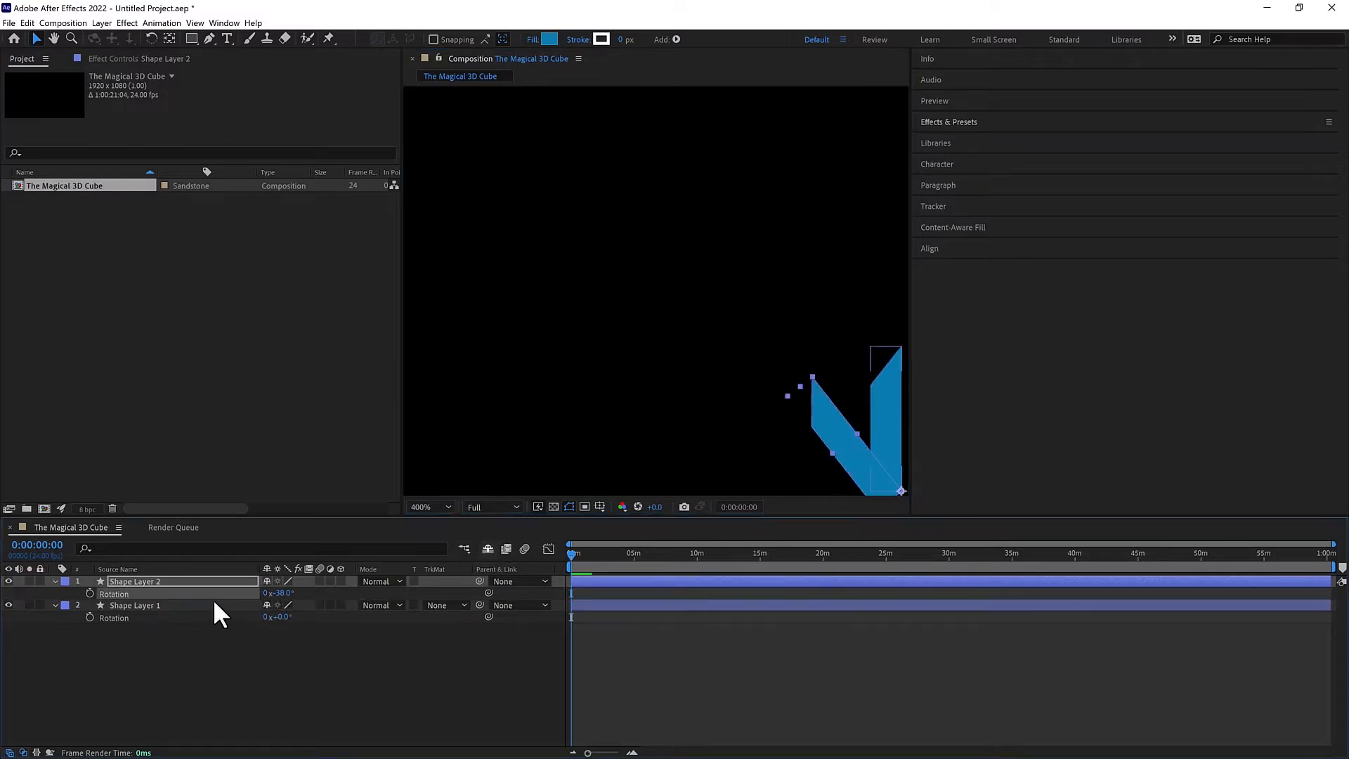
pyautogui.moveTo(277, 596); pyautogui.dragTo(257, 605)
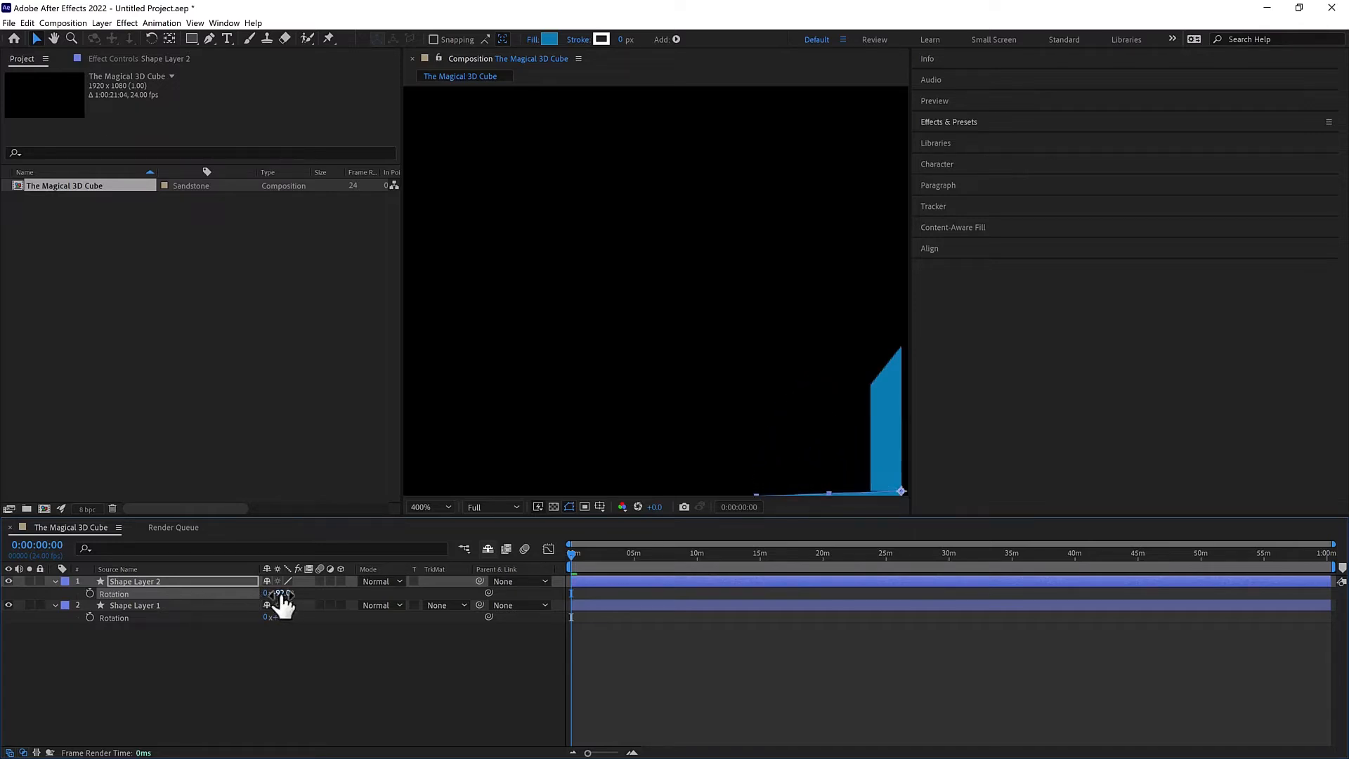
pyautogui.click(279, 594)
pyautogui.write('-90')
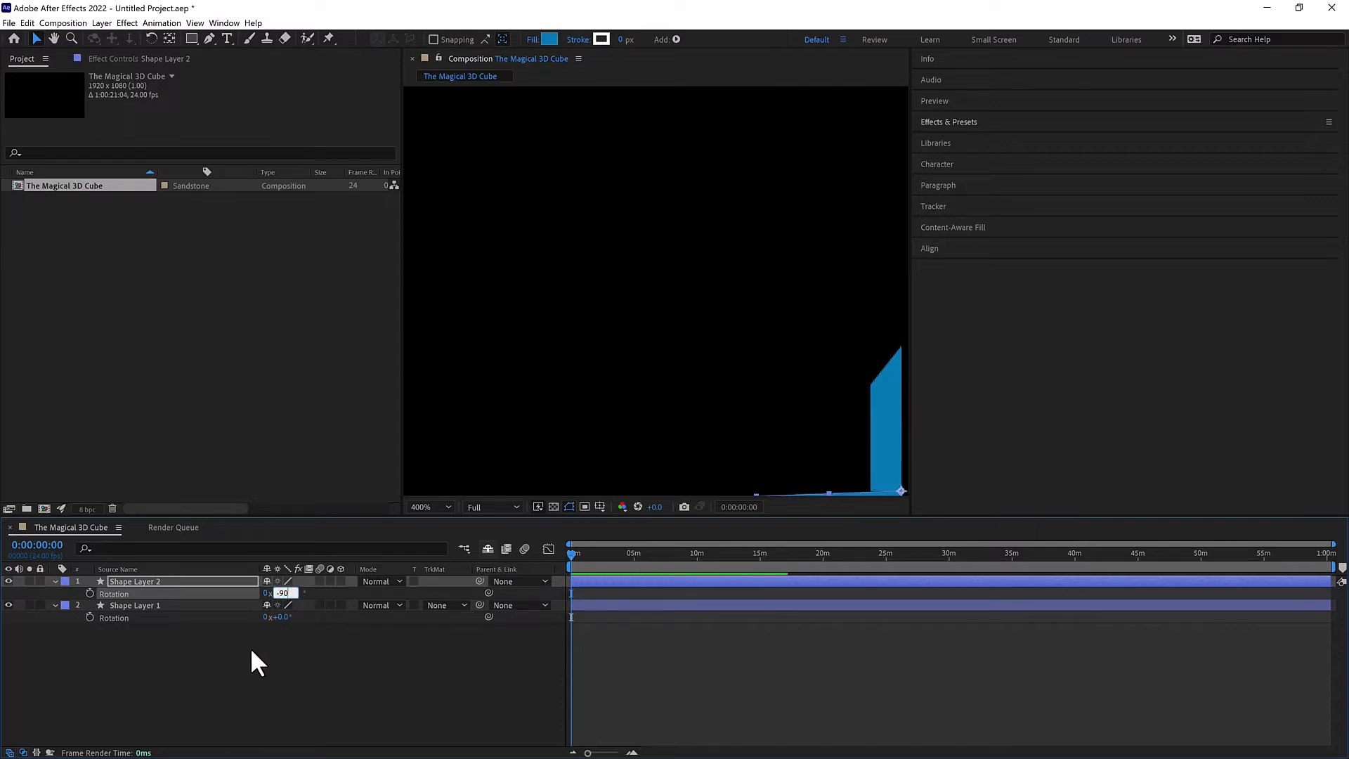
pyautogui.press('Return')
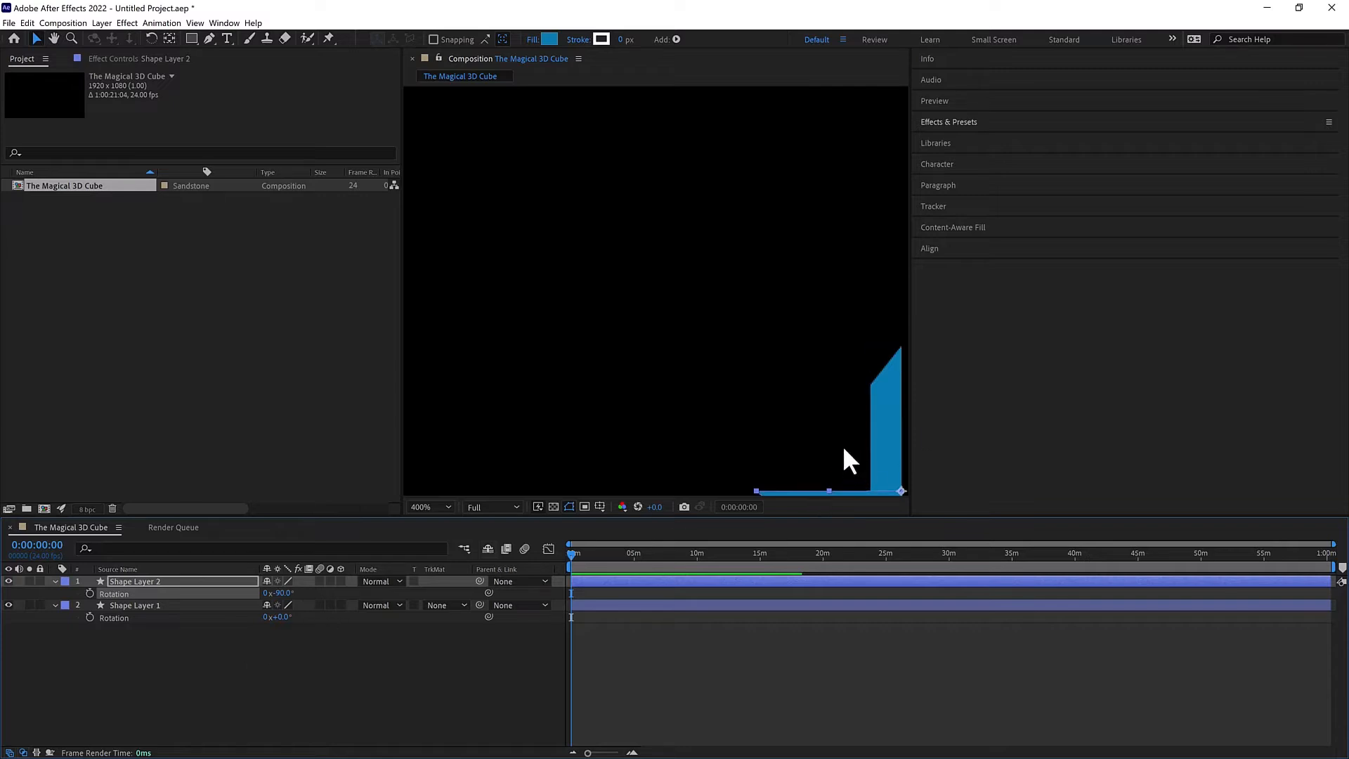
# View the corner where the two shapes meet at 800% and reveal the duplicate layer's Scale property.
pyautogui.moveTo(811, 442)
pyautogui.mouseDown()
pyautogui.moveTo(715, 344)
pyautogui.moveTo(724, 319)
pyautogui.moveTo(542, 277)
pyautogui.moveTo(614, 302)
pyautogui.mouseUp()
pyautogui.press('.')
pyautogui.press('v')
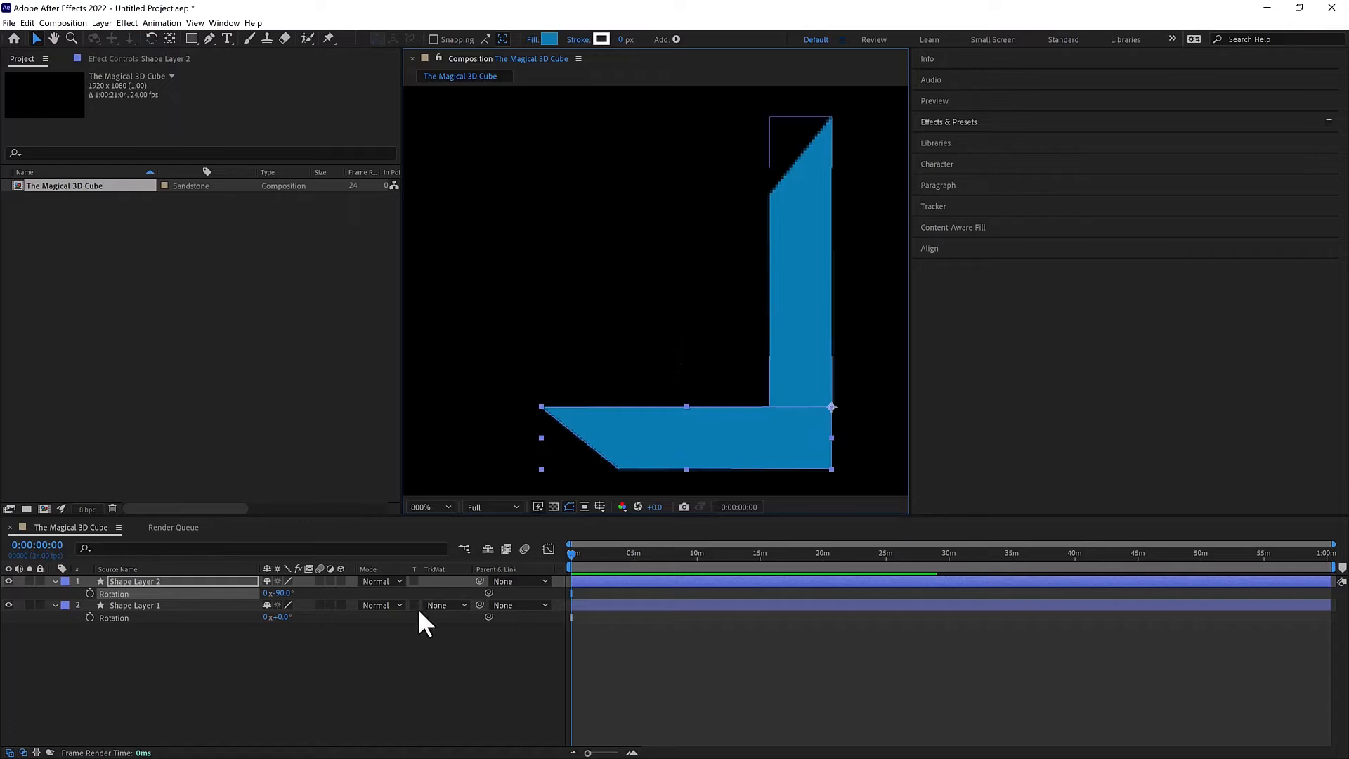
pyautogui.press('s')
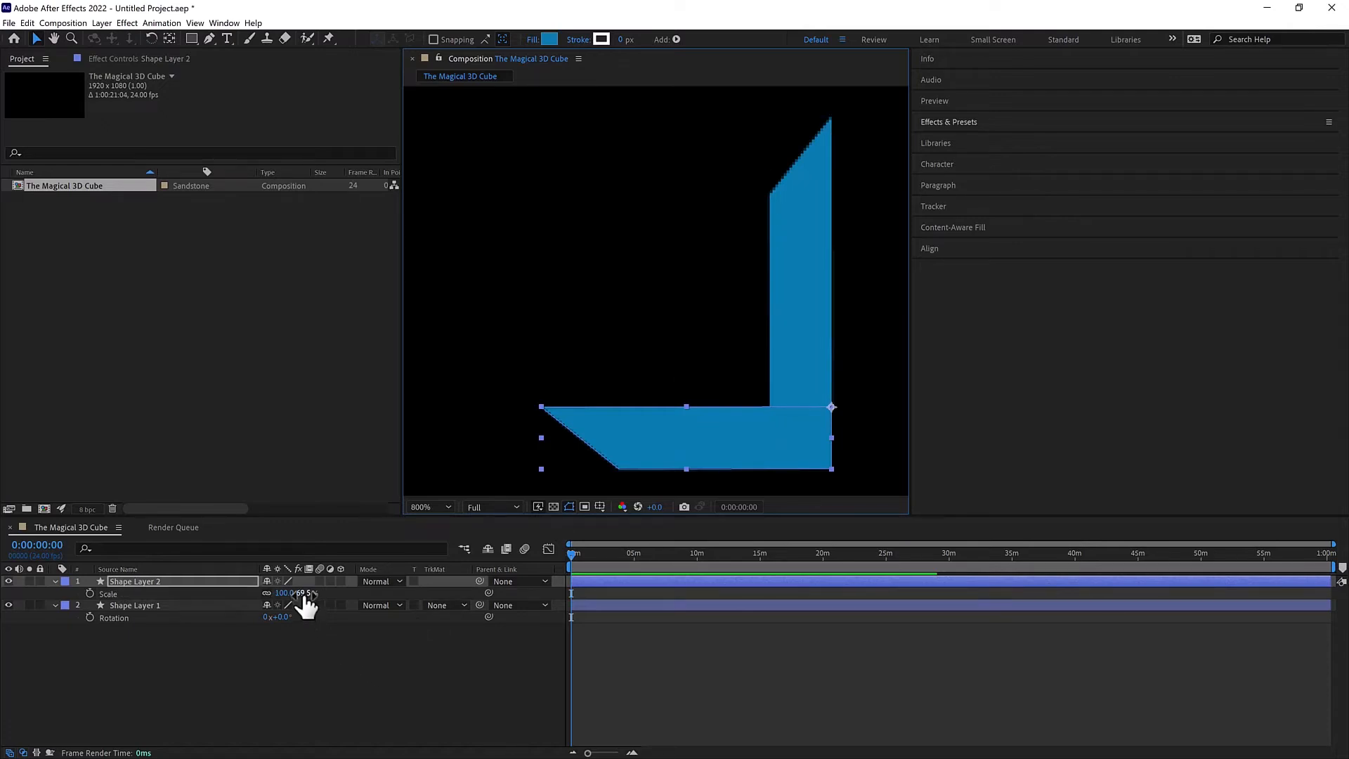
# Try scaling the duplicate down, both with and without constrained proportions, and undo the changes.
pyautogui.moveTo(313, 594); pyautogui.dragTo(267, 593)
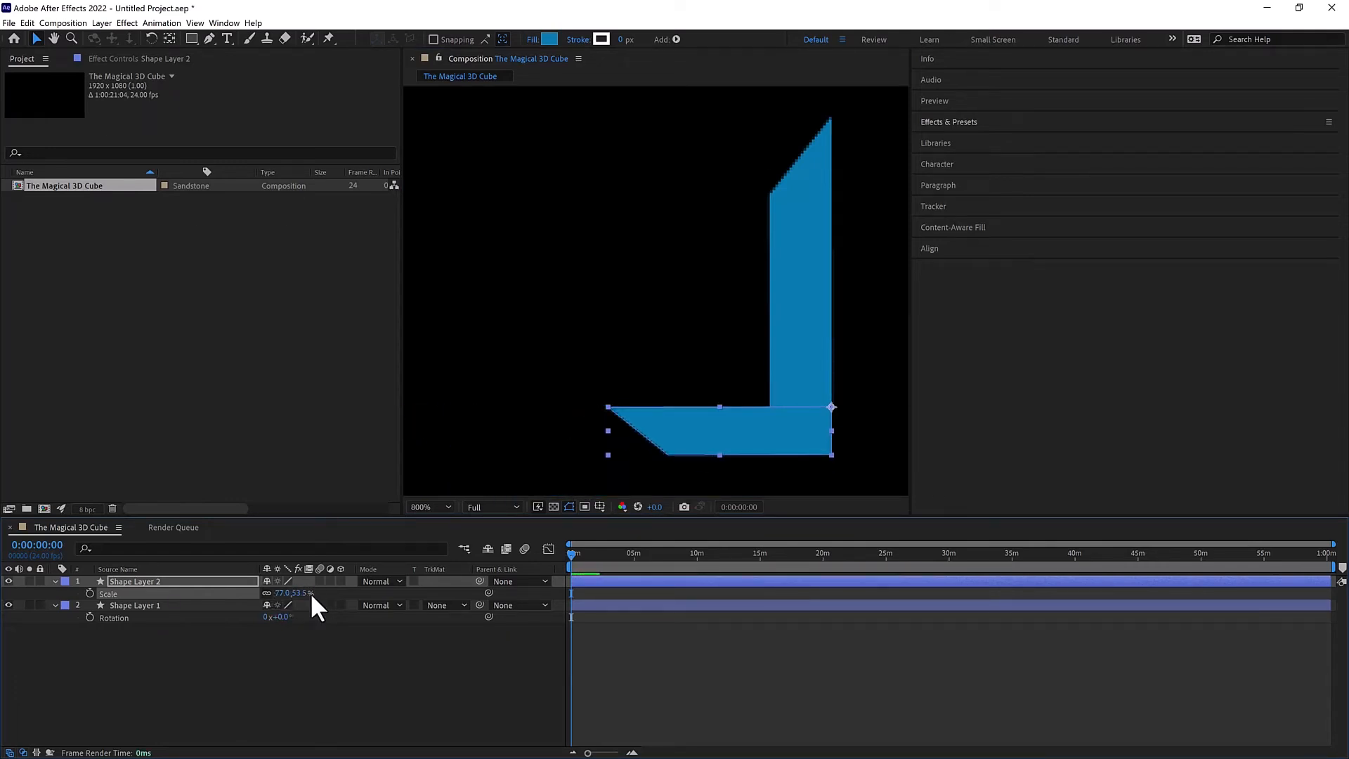
pyautogui.hotkey('ctrl', 'z')
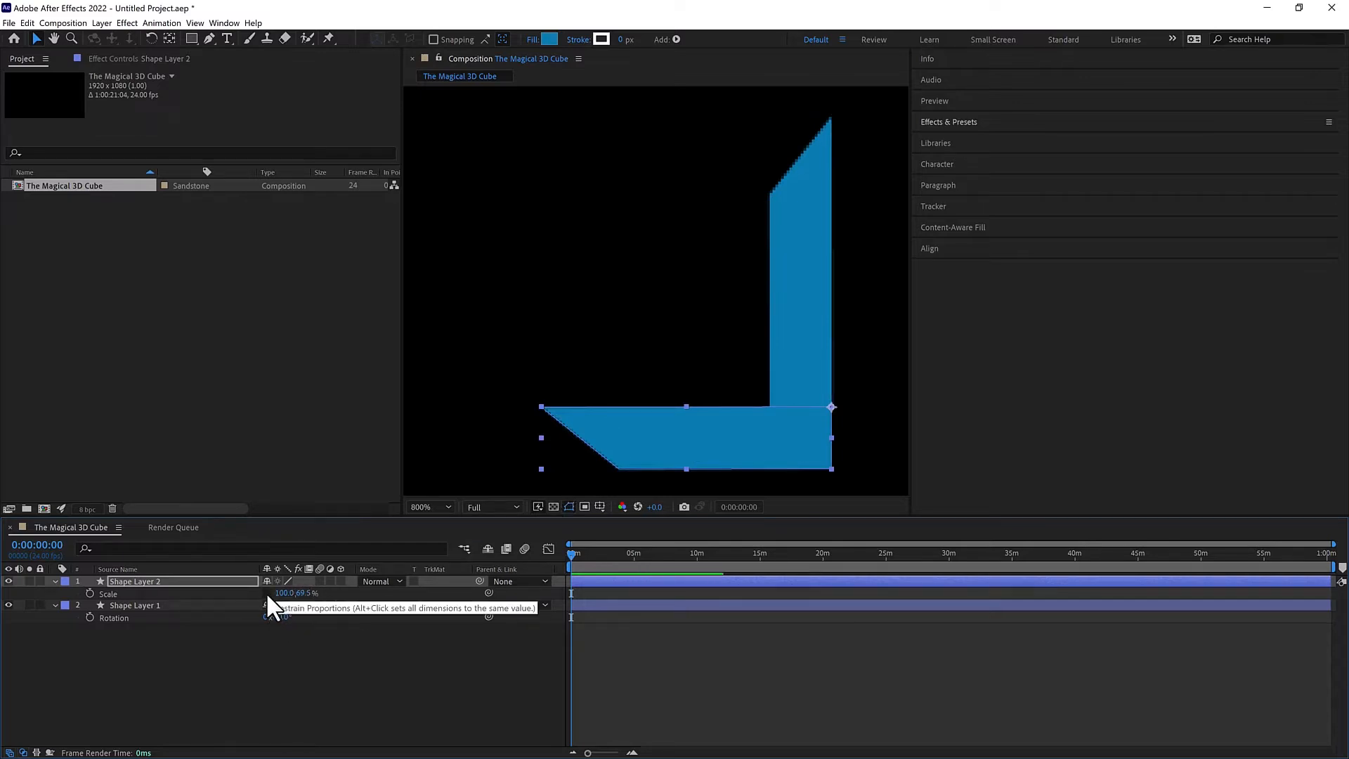
pyautogui.moveTo(304, 593); pyautogui.dragTo(161, 603)
pyautogui.hotkey('ctrl', 'z')
pyautogui.hotkey('ctrl', 'z')
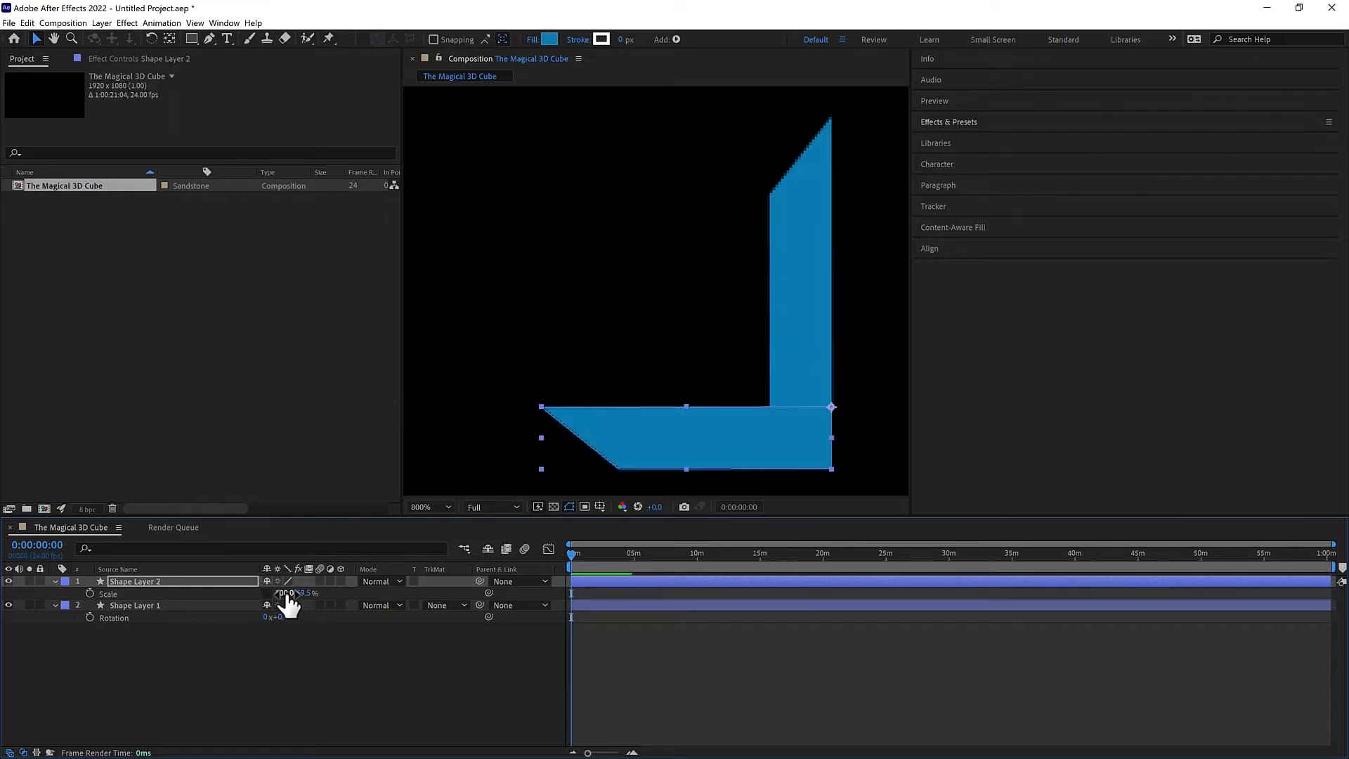
# Flip the duplicate shape by setting its horizontal scale to -100%, with proportions unconstrained.
pyautogui.click(285, 593)
pyautogui.press('Left')
pyautogui.write('-')
pyautogui.press('Return')
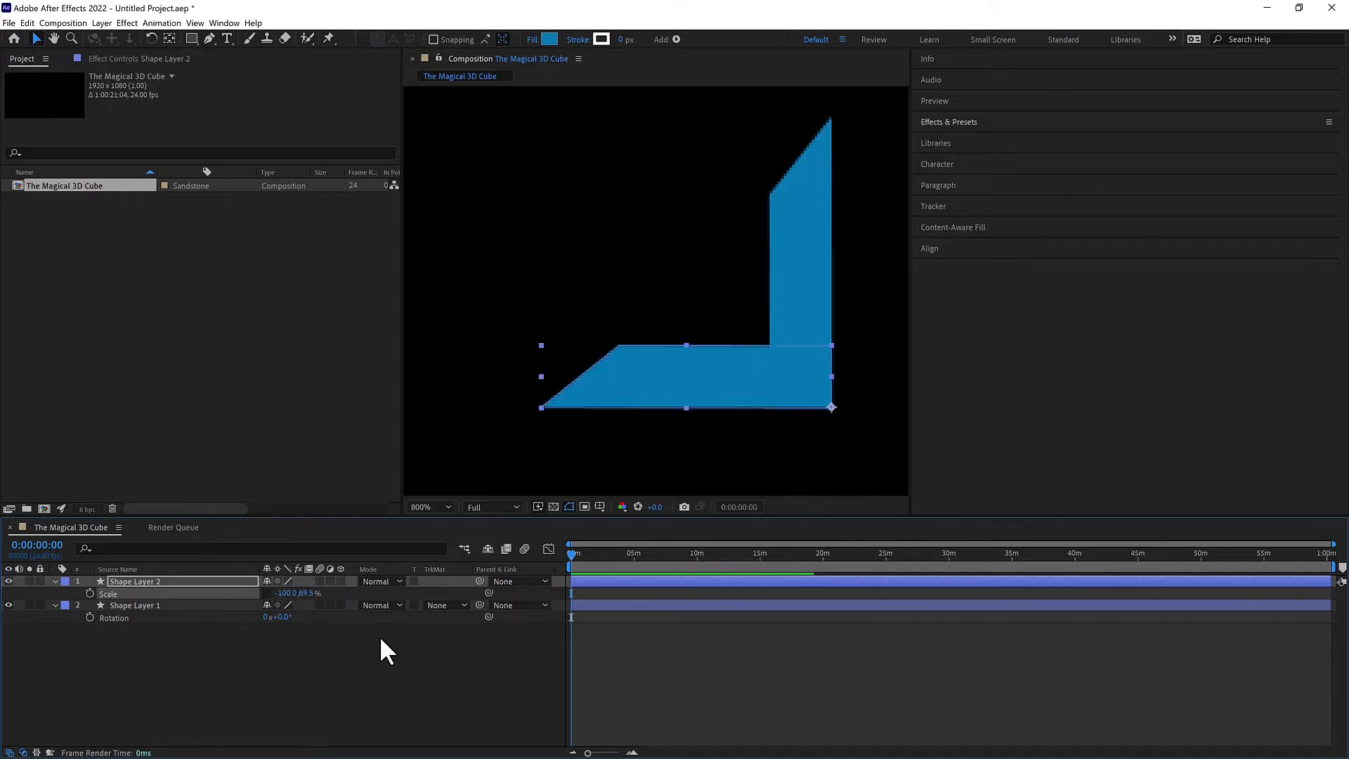
# Select both shapes of the corner and save the project as "AE Cube - 1 Corner done" in the 3D Cube In AE folder.
pyautogui.keyDown('shift'); pyautogui.click(782, 274); pyautogui.keyUp('shift')
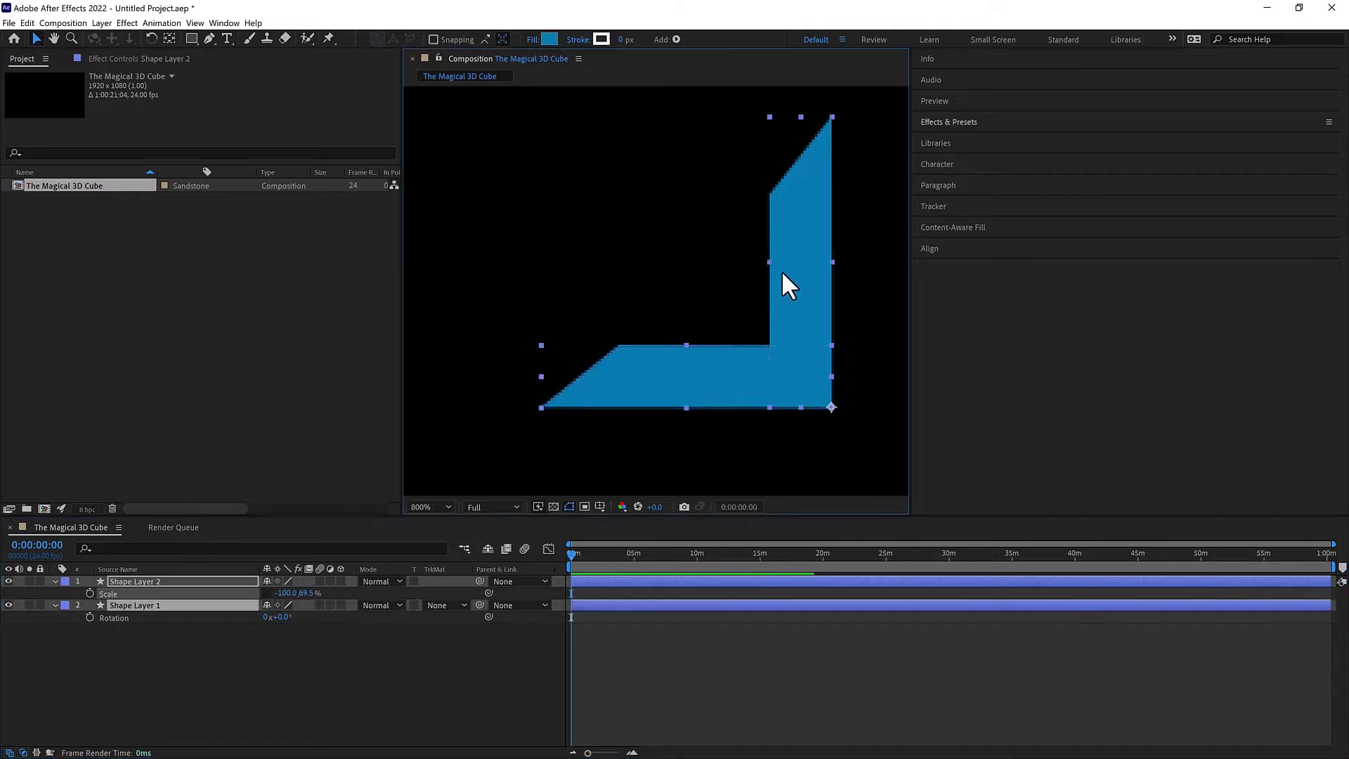
pyautogui.press(',')
pyautogui.moveTo(751, 328); pyautogui.dragTo(875, 433)
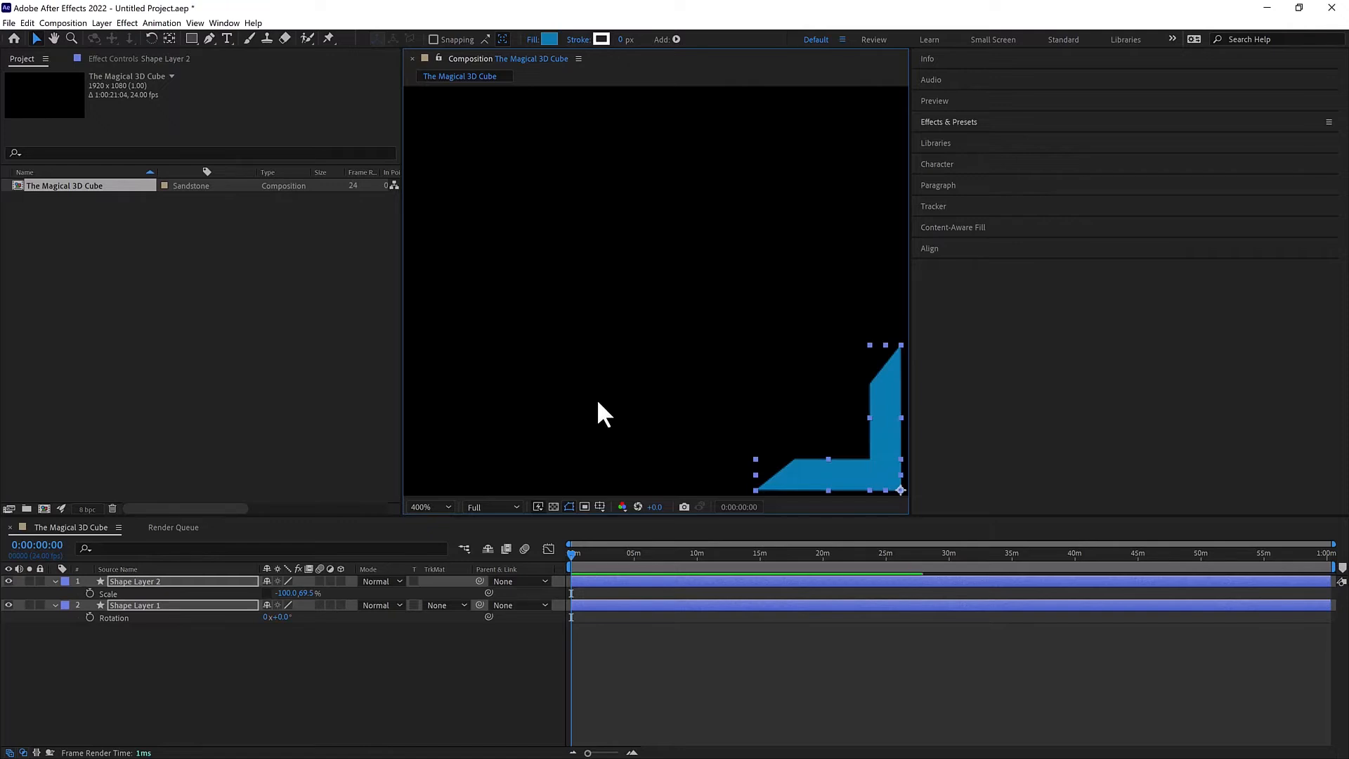
pyautogui.hotkey('ctrl', 's')
pyautogui.write('AE Cub')
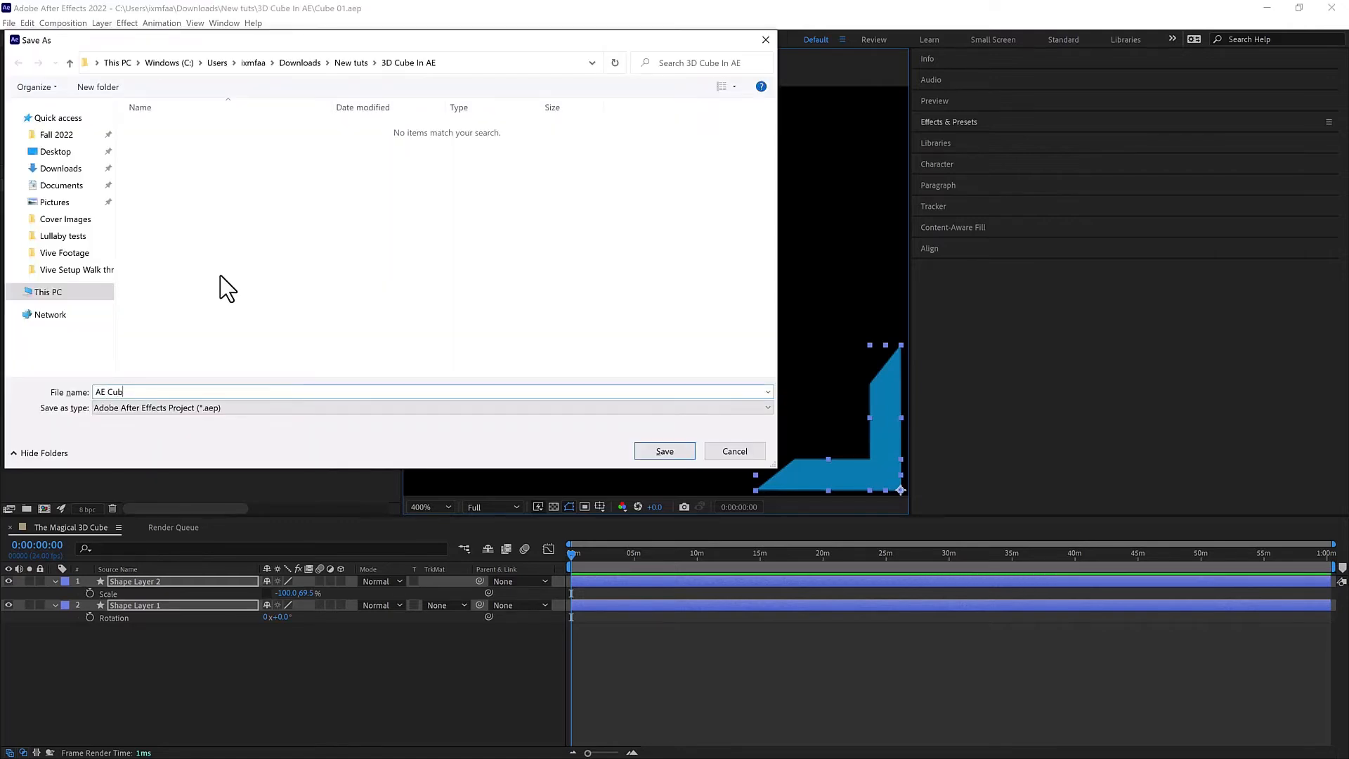
pyautogui.write('e - 1 Corner done')
pyautogui.press('Return')
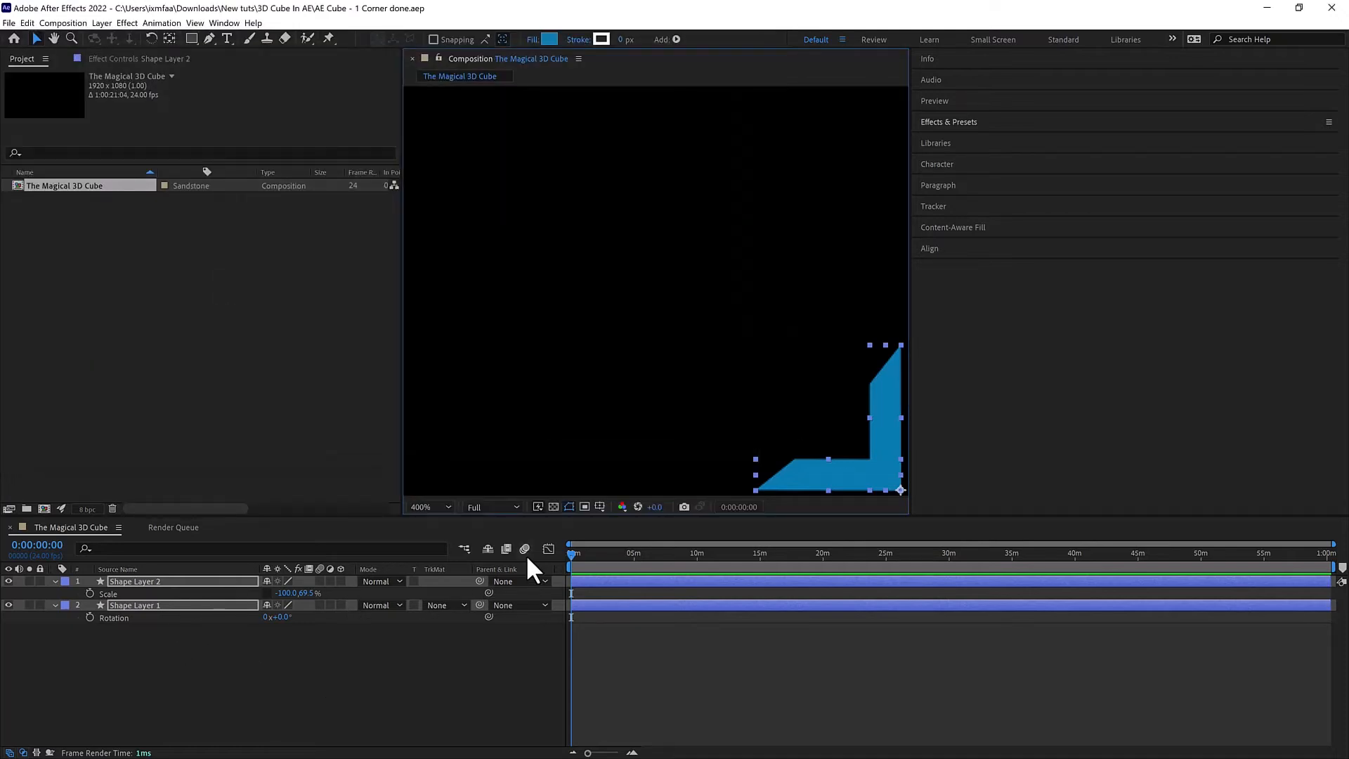
# Deselect the layers and collapse the properties shown under both shape layers.
pyautogui.click(195, 639)
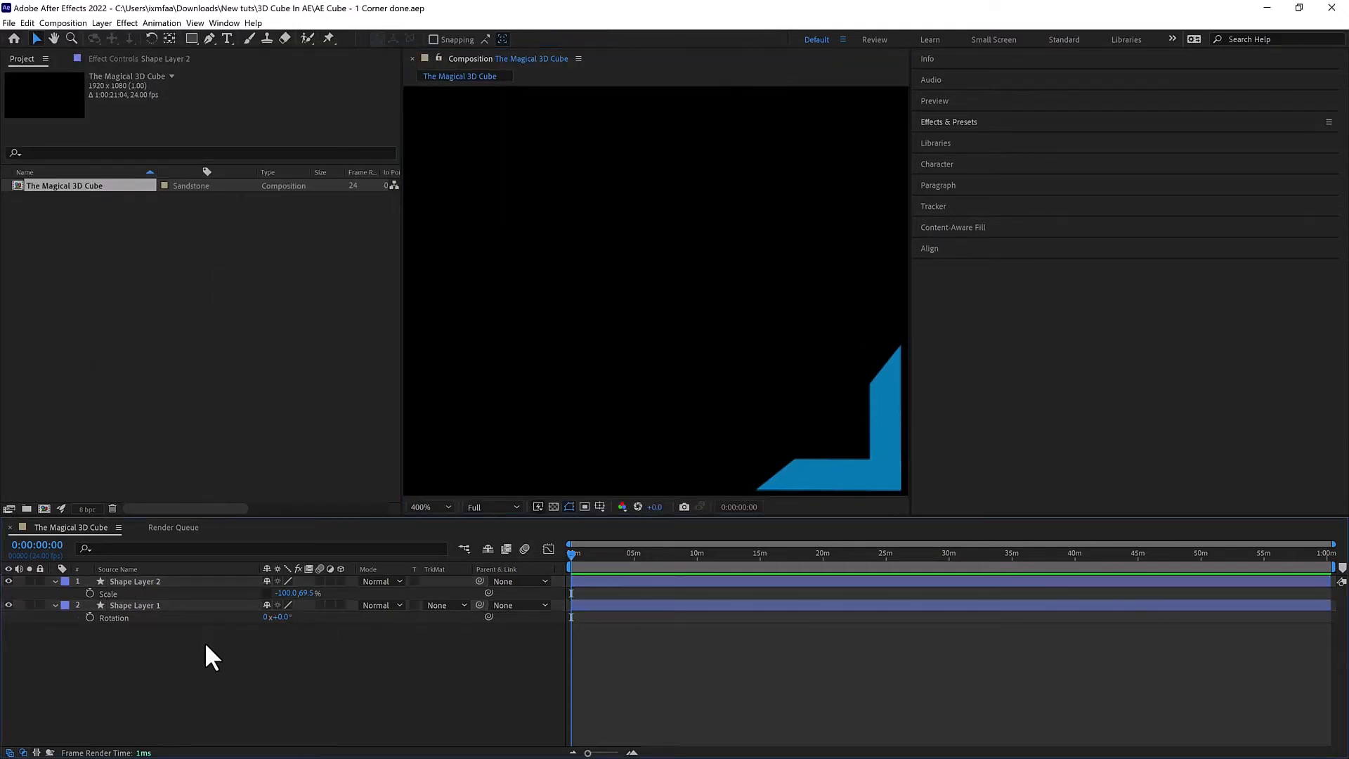
pyautogui.moveTo(205, 662); pyautogui.dragTo(150, 580)
pyautogui.click(210, 668)
pyautogui.press('a')
pyautogui.press('a')
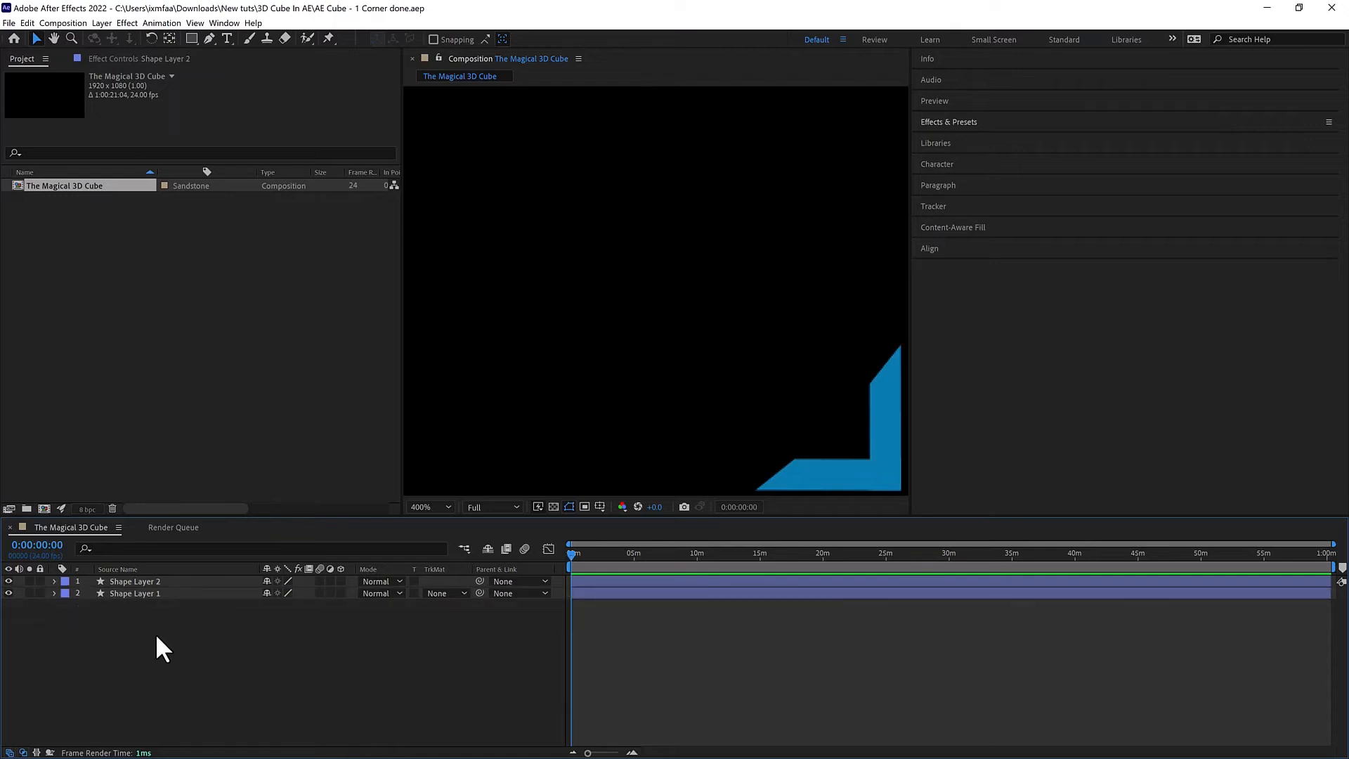
pyautogui.click(139, 588)
pyautogui.keyDown('shift'); pyautogui.click(137, 579); pyautogui.keyUp('shift')
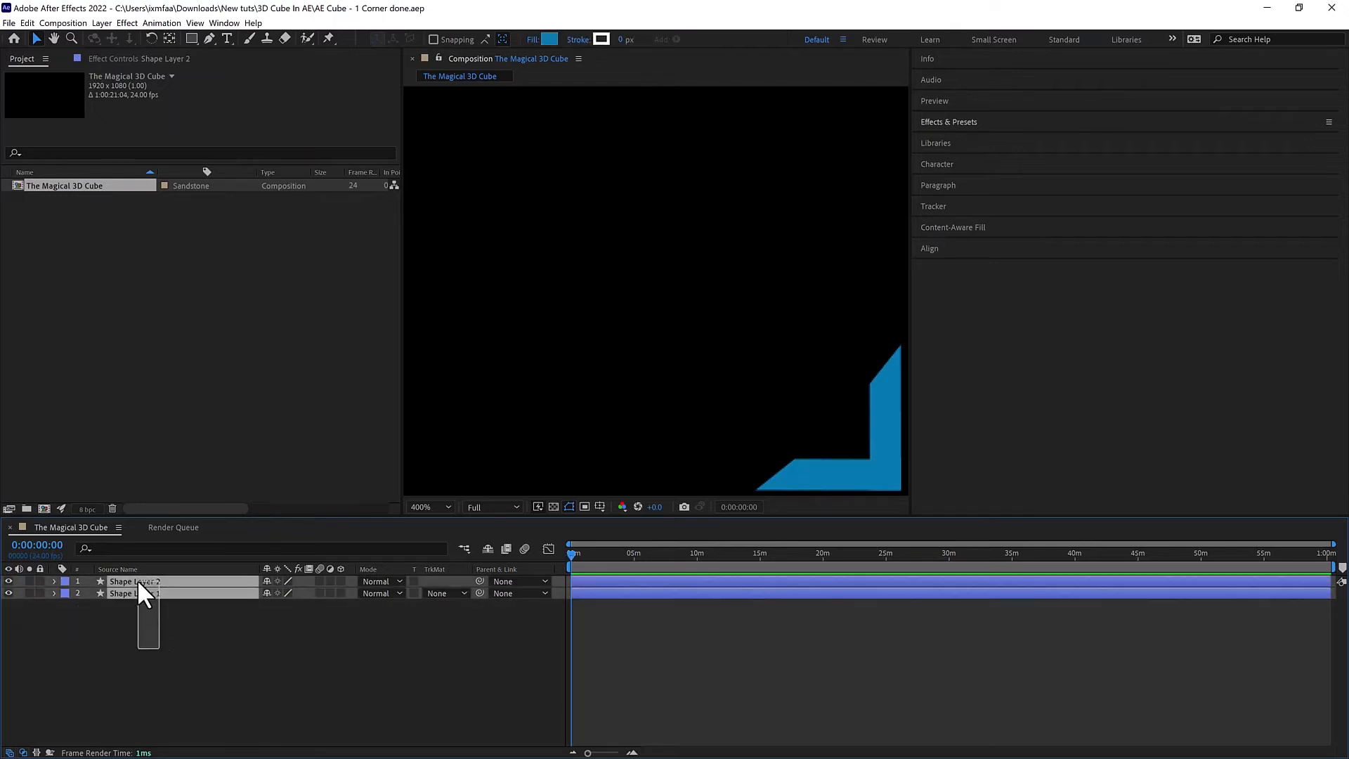
pyautogui.click(135, 638)
pyautogui.click(134, 591)
pyautogui.keyDown('shift'); pyautogui.click(133, 581); pyautogui.keyUp('shift')
pyautogui.click(133, 604)
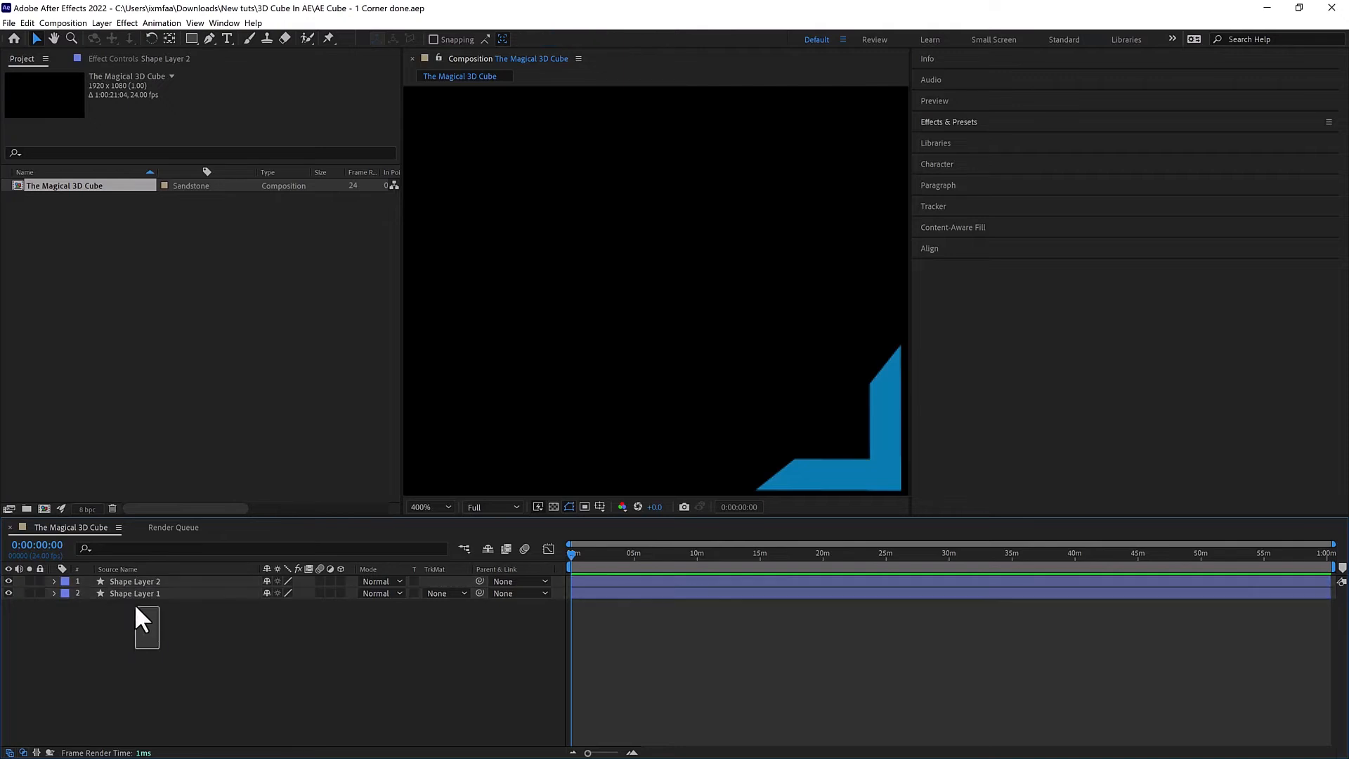
# Select both shape layers and reveal their Position, Scale and Rotation properties together.
pyautogui.click(135, 594)
pyautogui.keyDown('shift'); pyautogui.click(132, 584); pyautogui.keyUp('shift')
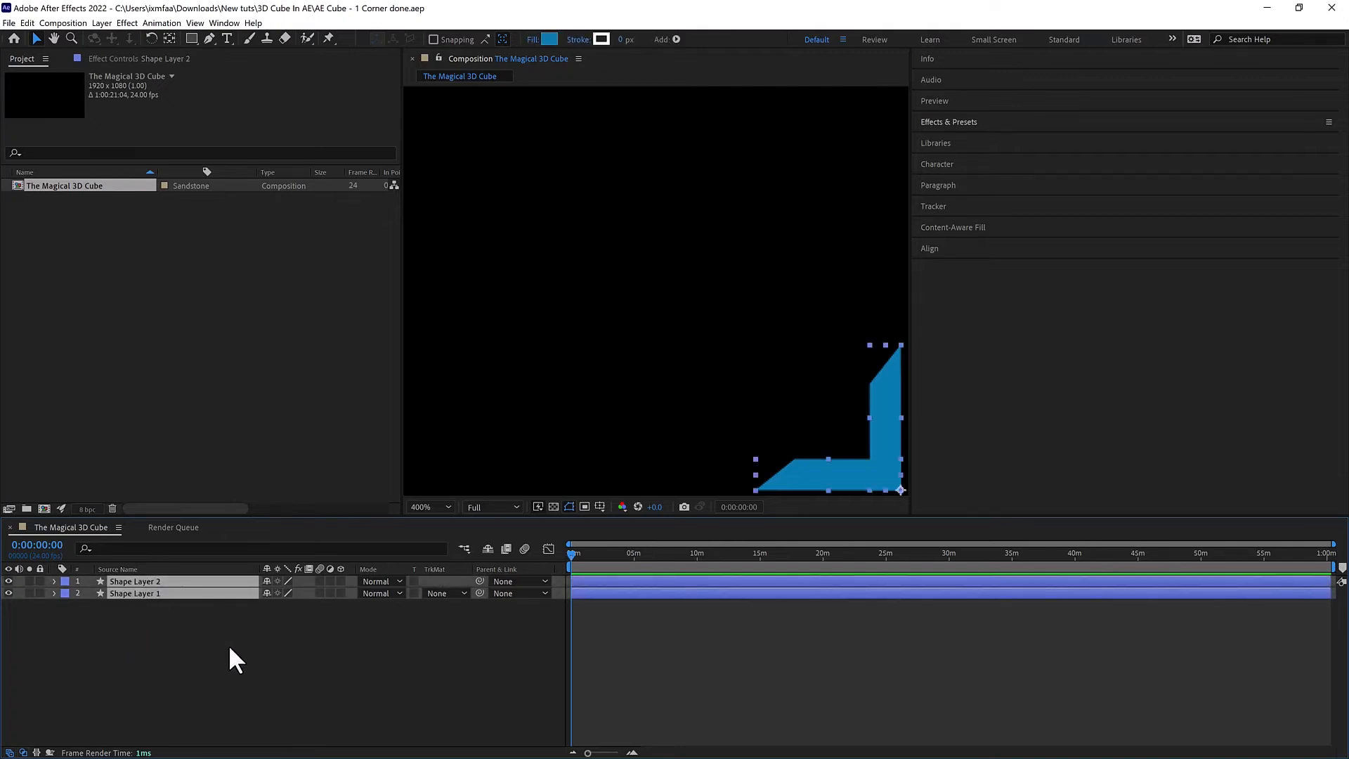
pyautogui.press('p')
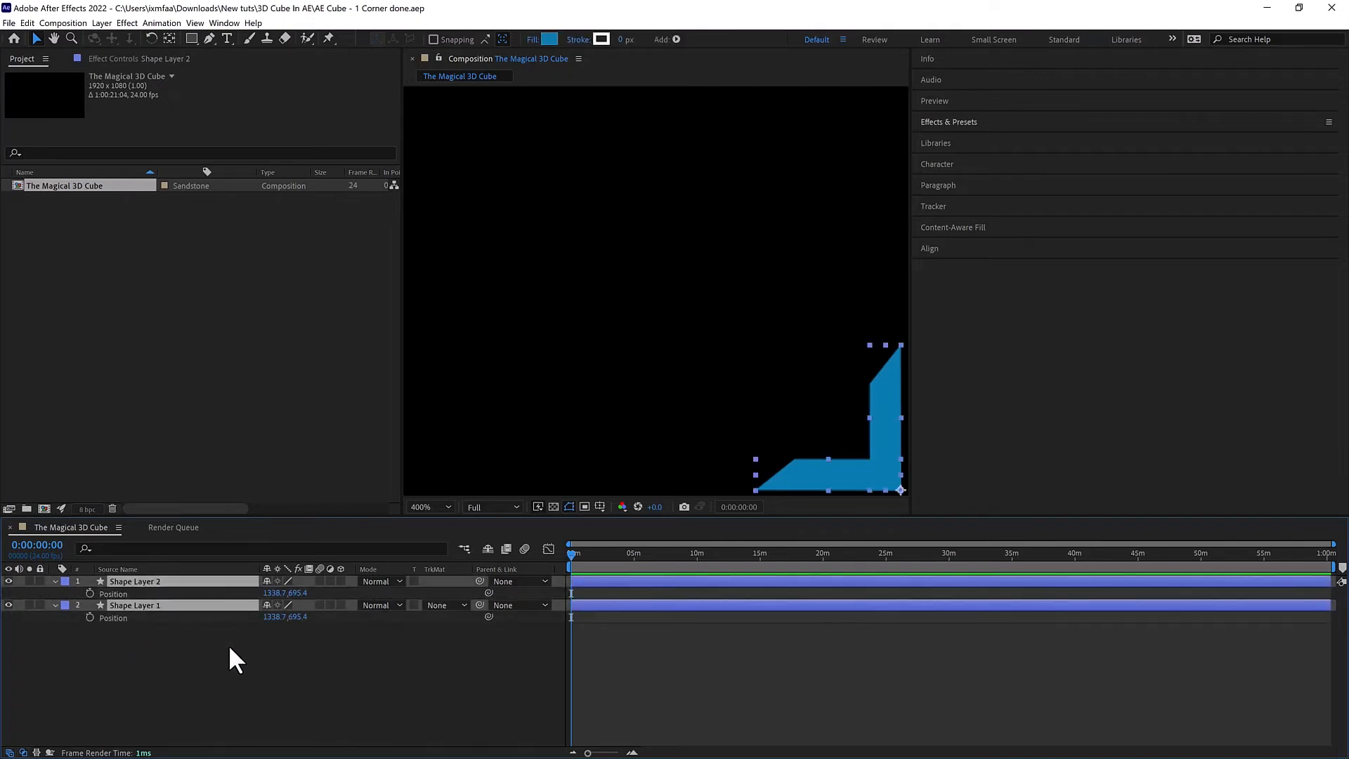
pyautogui.hotkey('shift', 's')
pyautogui.hotkey('shift', 'r')
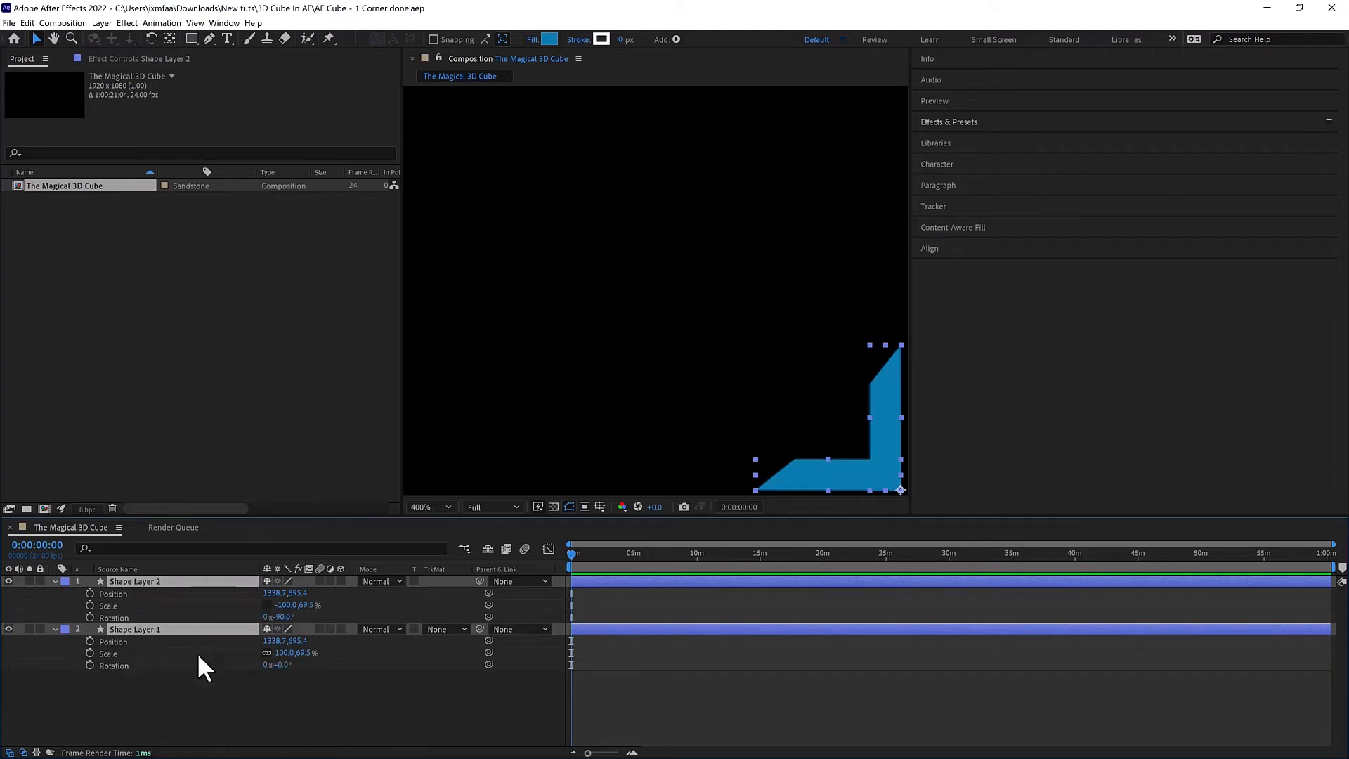
# Deselect the layers, check the Anchor Point and Scale properties of all layers in turn, and collapse them again.
pyautogui.click(166, 702)
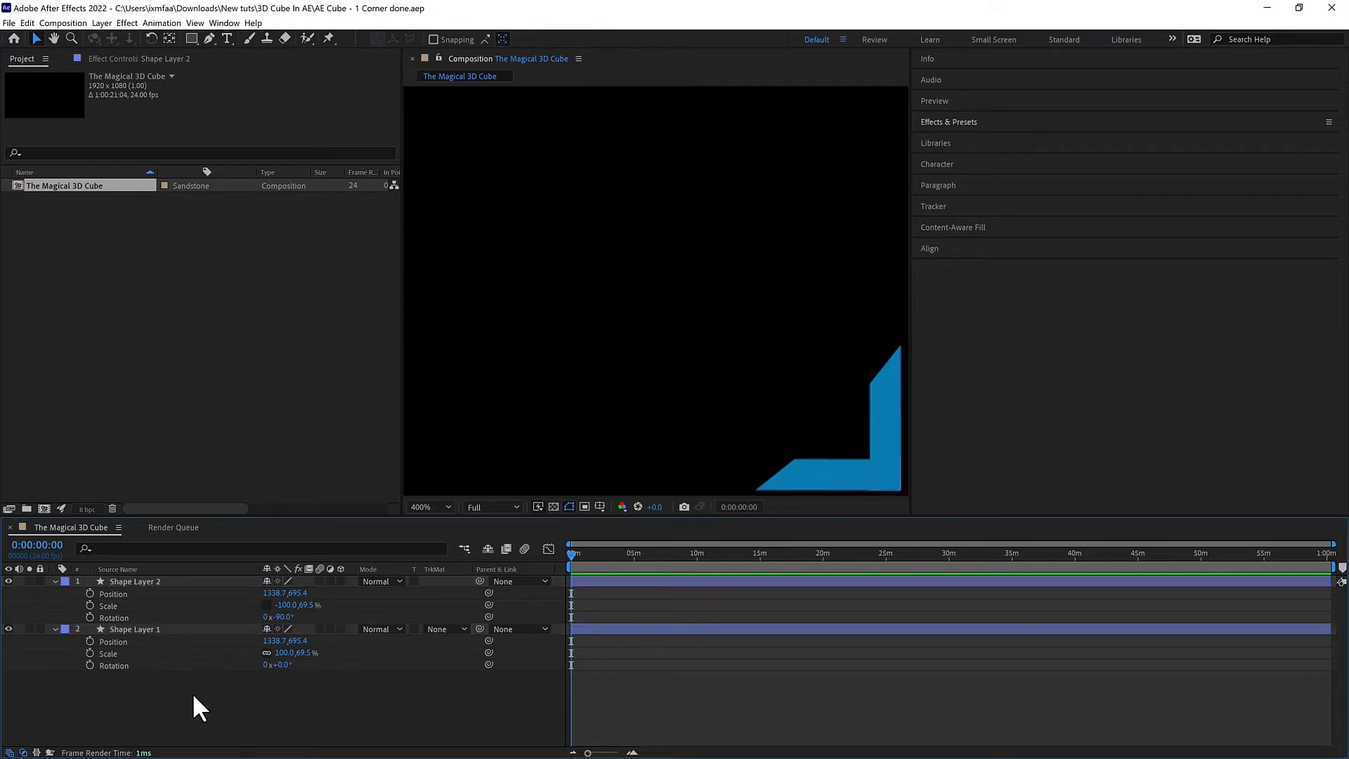
pyautogui.press('a')
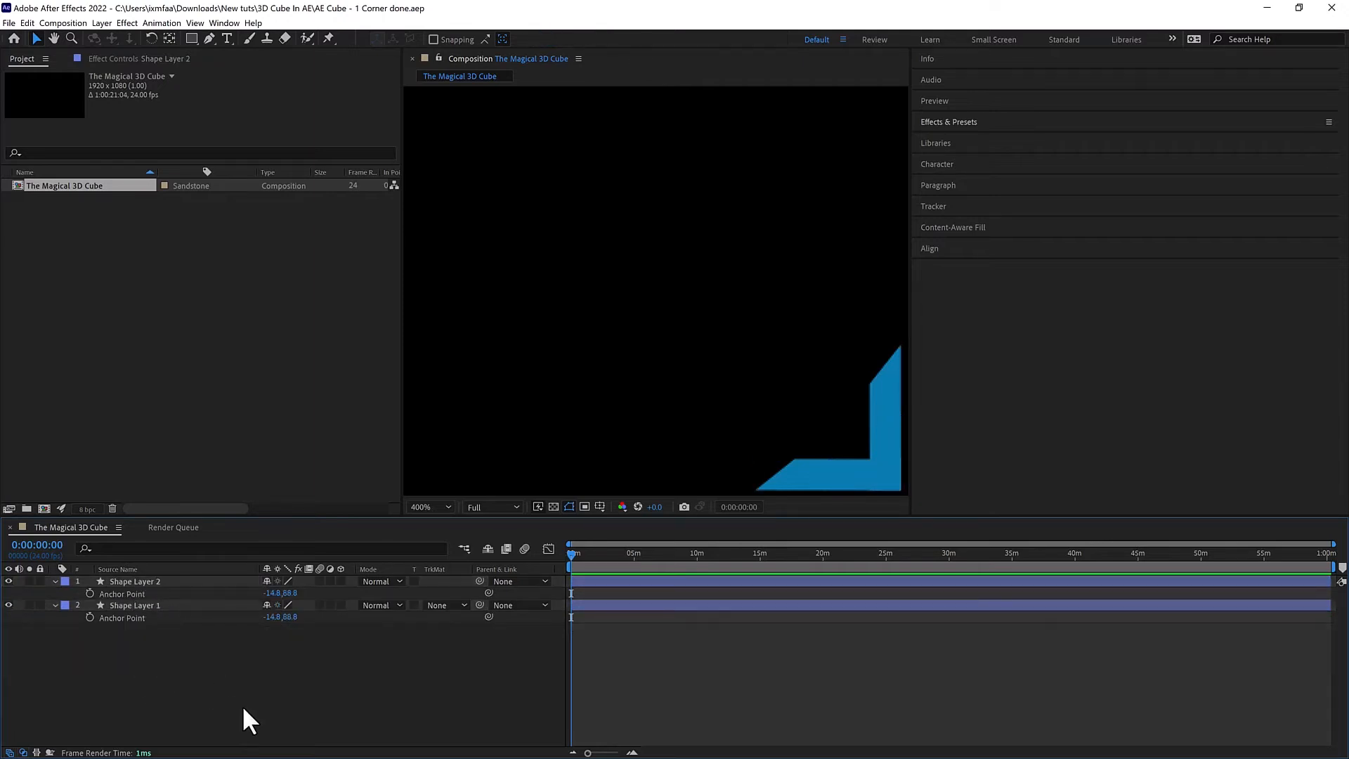
pyautogui.press('a')
pyautogui.press('s')
pyautogui.press('s')
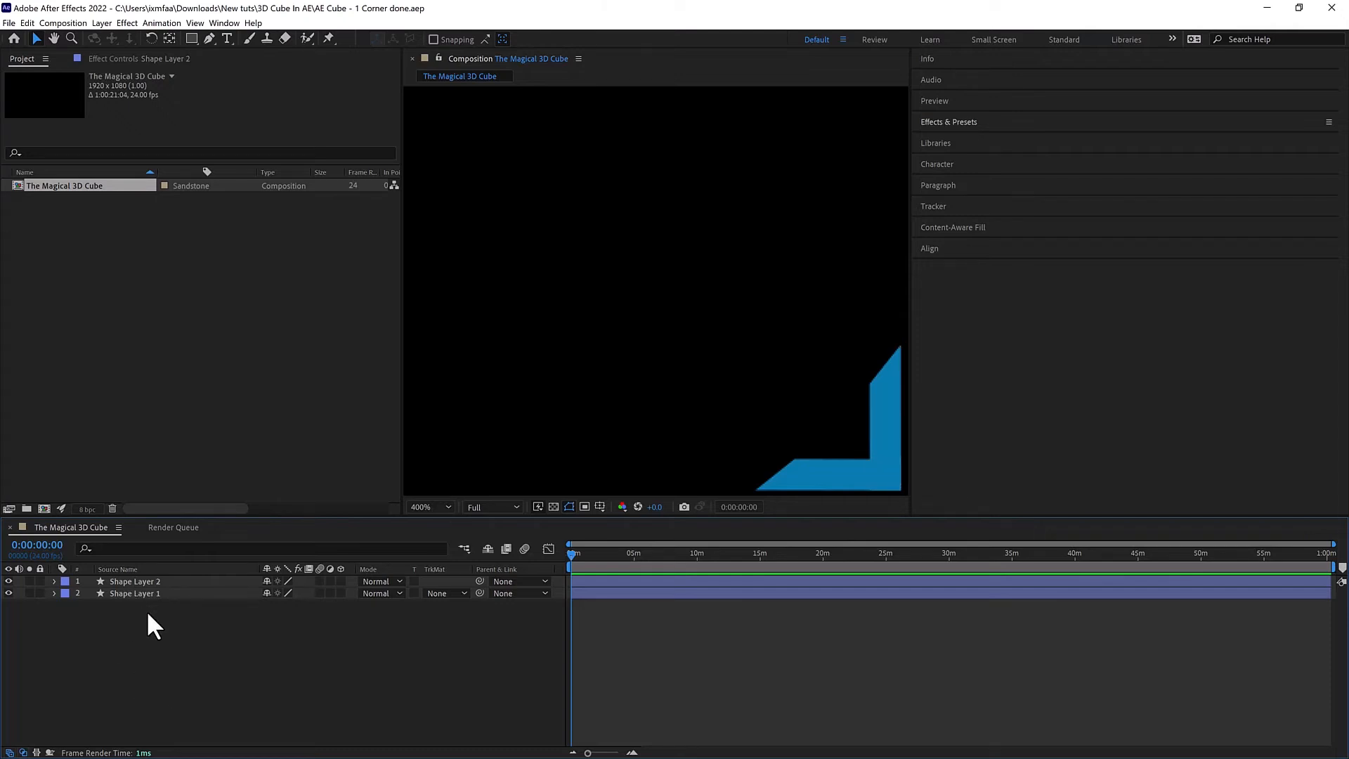
# Select both shape layers of the corner and duplicate the pair nine times.
pyautogui.moveTo(141, 605); pyautogui.dragTo(144, 581)
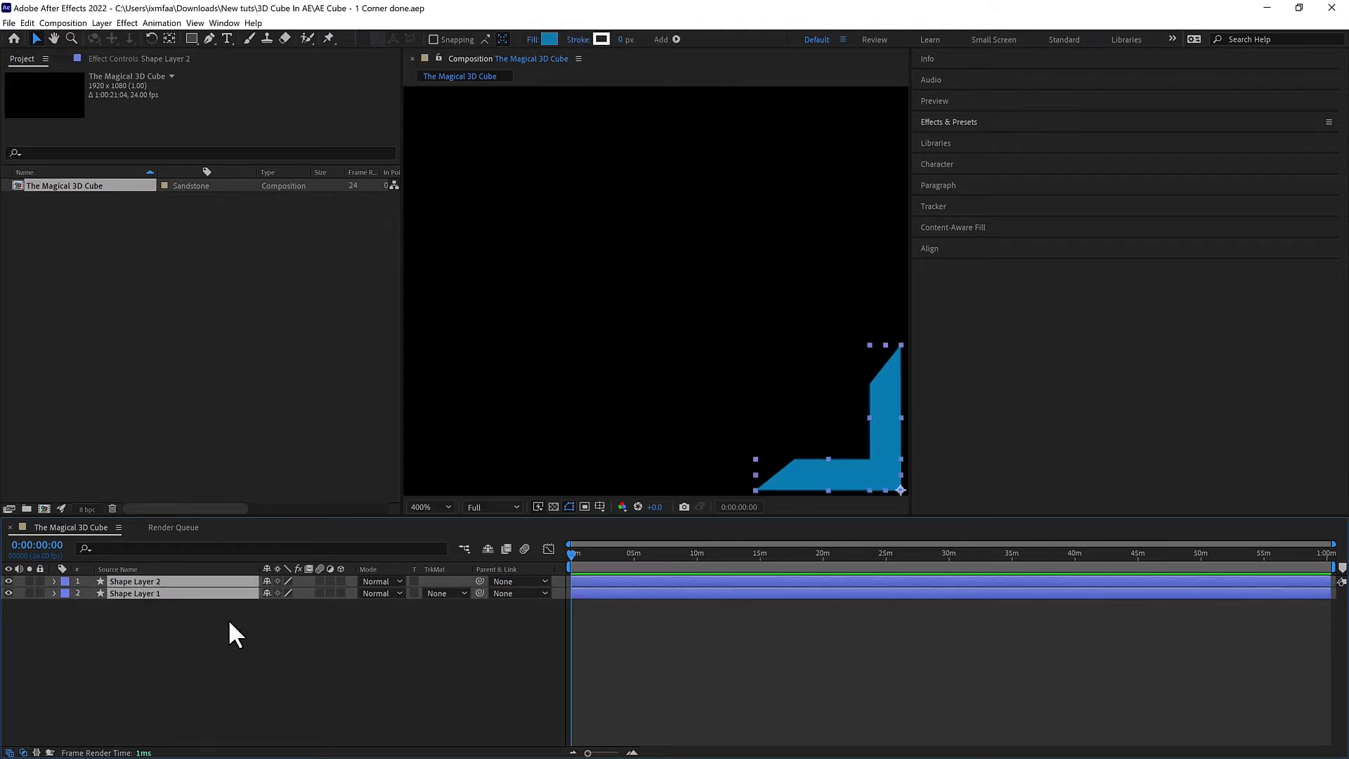
pyautogui.hotkey('ctrl', 'd')
pyautogui.hotkey('ctrl', 'd')
pyautogui.hotkey('ctrl', 'd')
pyautogui.hotkey('ctrl', 'd')
pyautogui.hotkey('ctrl', 'd')
pyautogui.hotkey('ctrl', 'd')
pyautogui.hotkey('ctrl', 'd')
pyautogui.hotkey('ctrl', 'd')
pyautogui.hotkey('ctrl', 'd')
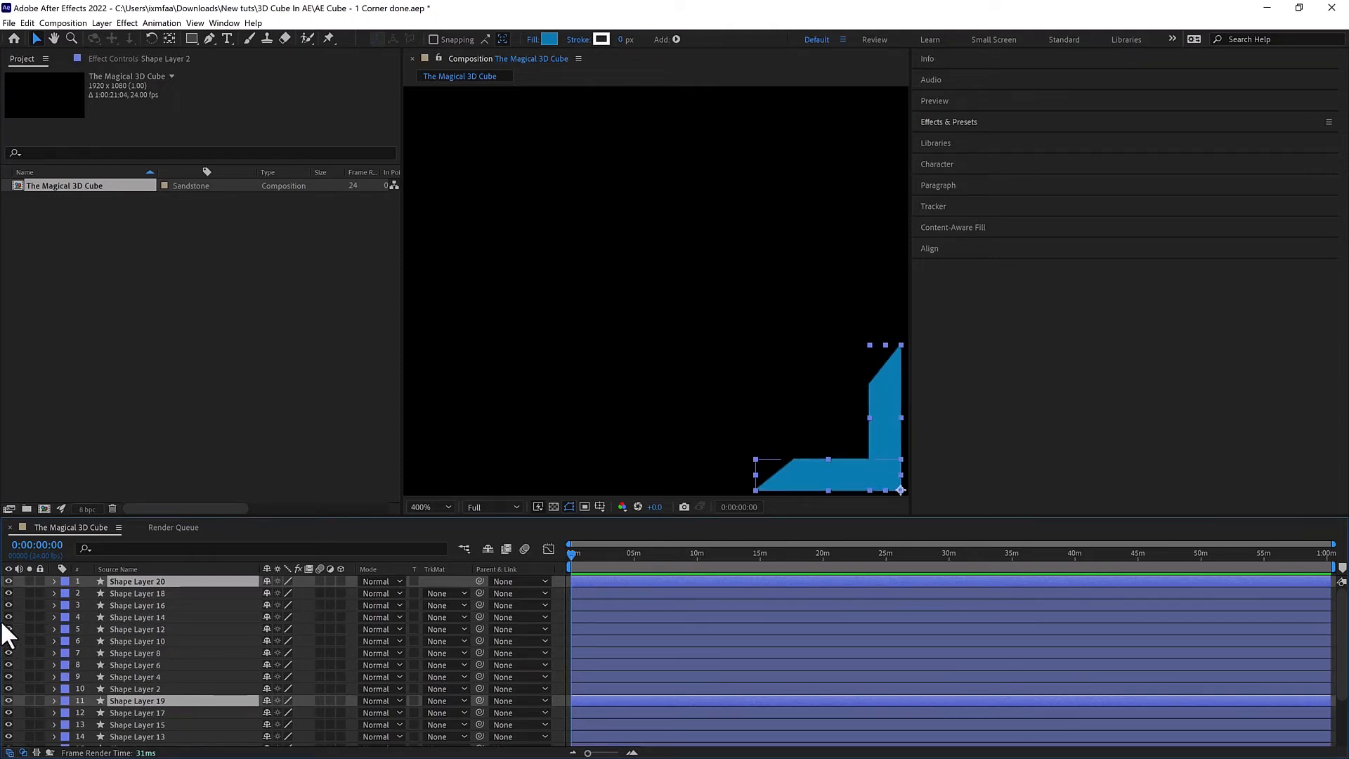
# Deselect all layers, inspect the Scale property of every duplicated shape layer, and collapse the properties again.
pyautogui.press('F2')
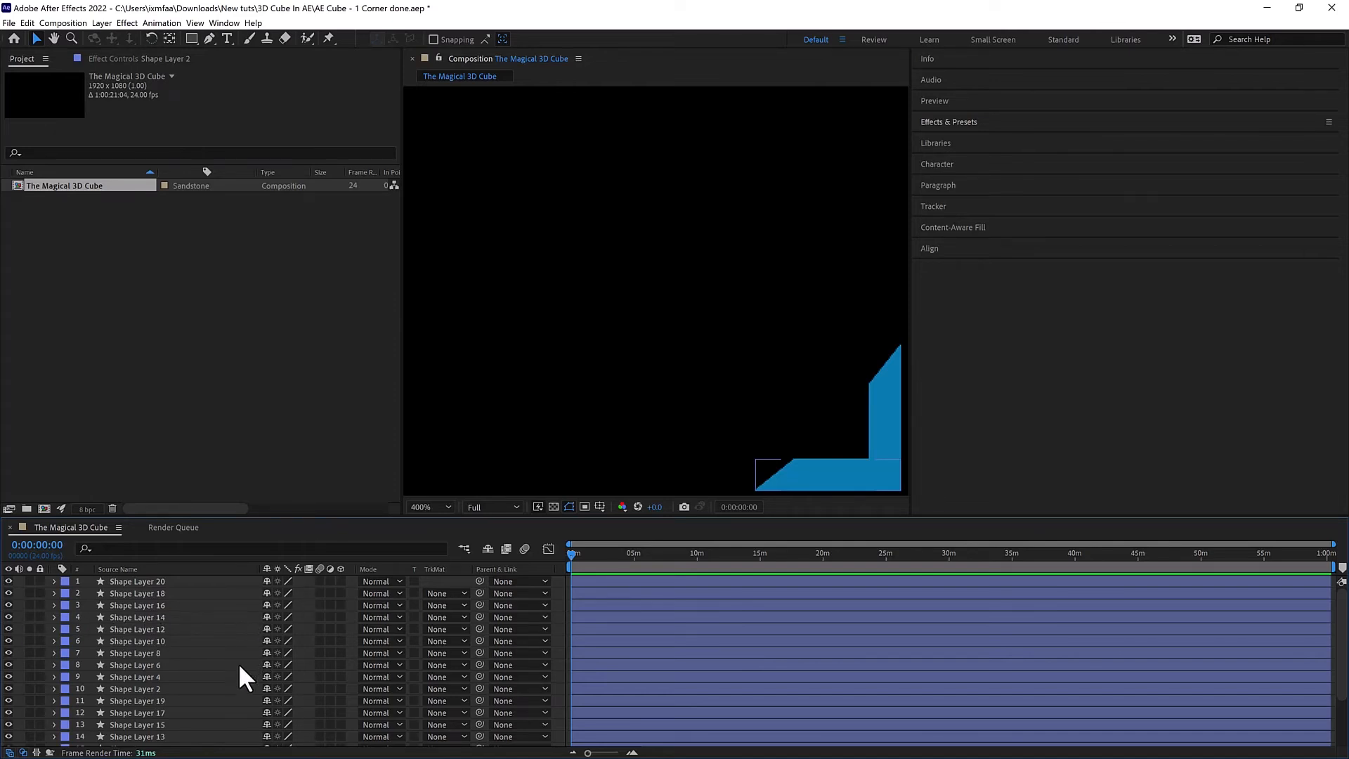
pyautogui.press('s')
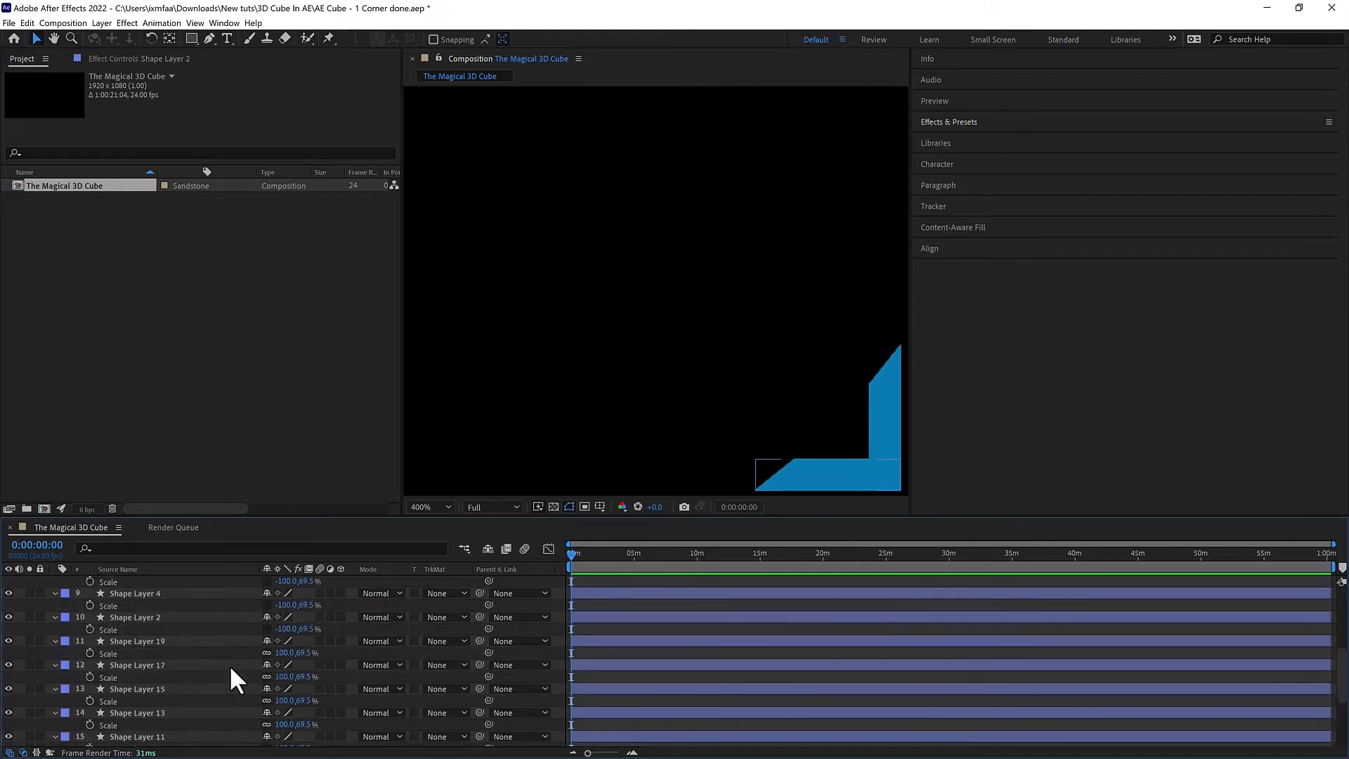
pyautogui.scroll(-5, 229, 664)
pyautogui.scroll(5, 230, 665)
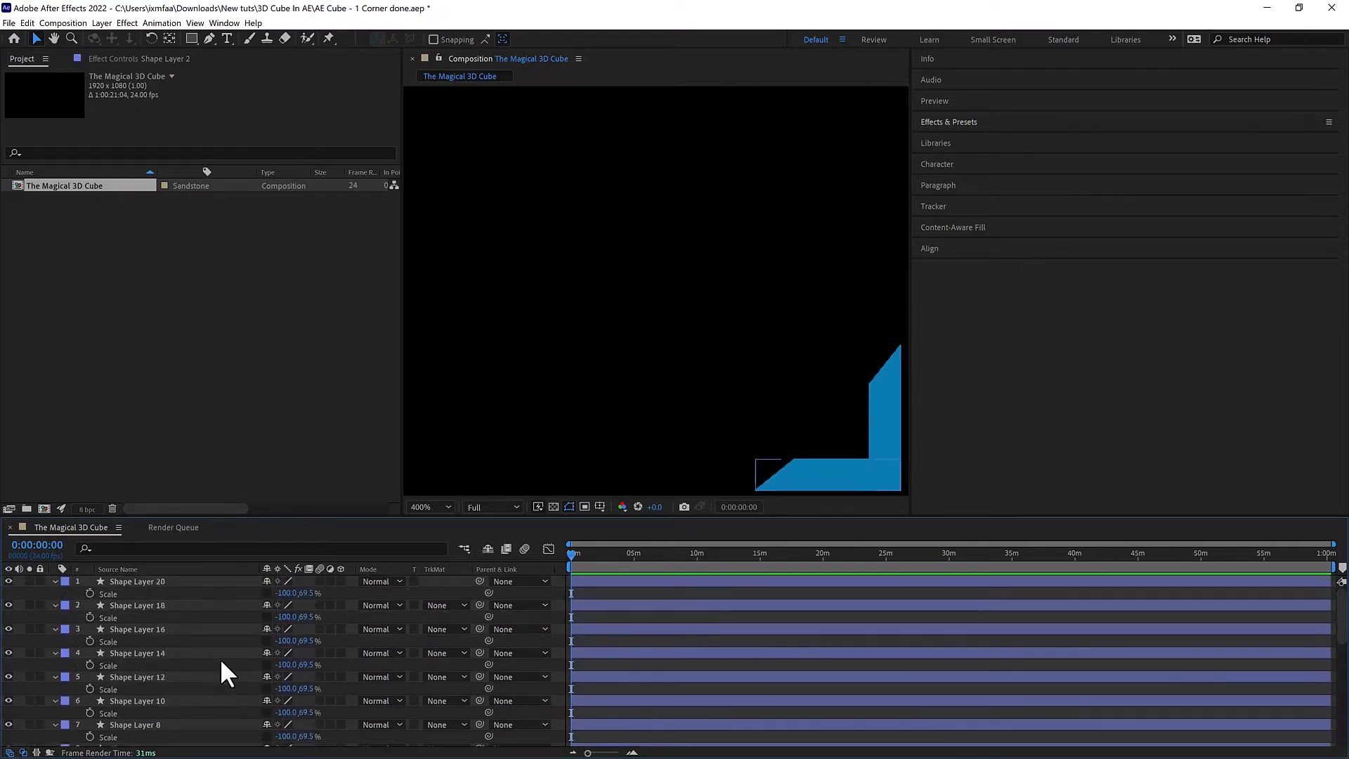
pyautogui.press('s')
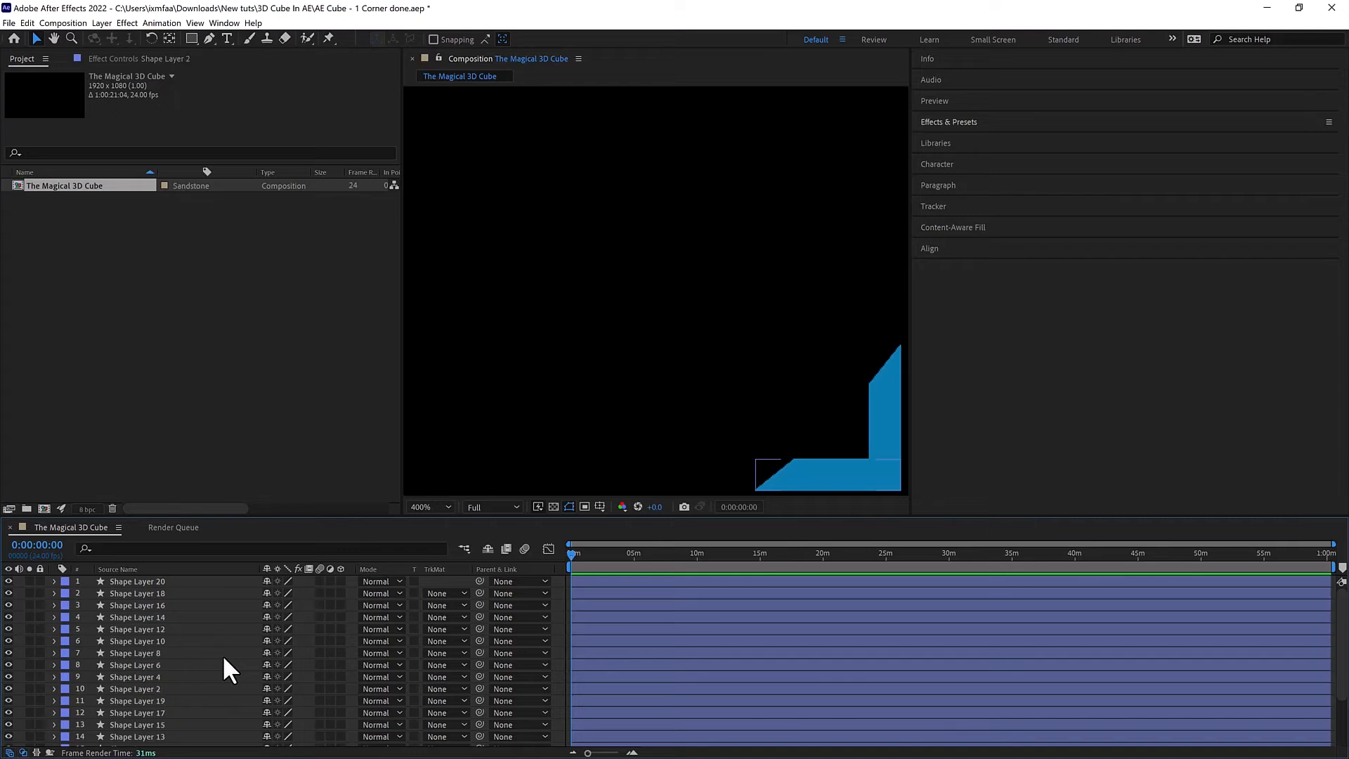
# Undo the nine duplications so that only the original two shape layers of the corner remain.
pyautogui.hotkey('ctrl', 'z')
pyautogui.hotkey('ctrl', 'z')
pyautogui.hotkey('ctrl', 'z')
pyautogui.hotkey('ctrl', 'z')
pyautogui.hotkey('ctrl', 'z')
pyautogui.hotkey('ctrl', 'z')
pyautogui.hotkey('ctrl', 'z')
pyautogui.hotkey('ctrl', 'z')
pyautogui.hotkey('ctrl', 'z')
# Duplicate both shape layers of the corner and move the copy to the left of the original, level with its base.
pyautogui.moveTo(171, 617); pyautogui.dragTo(137, 577)
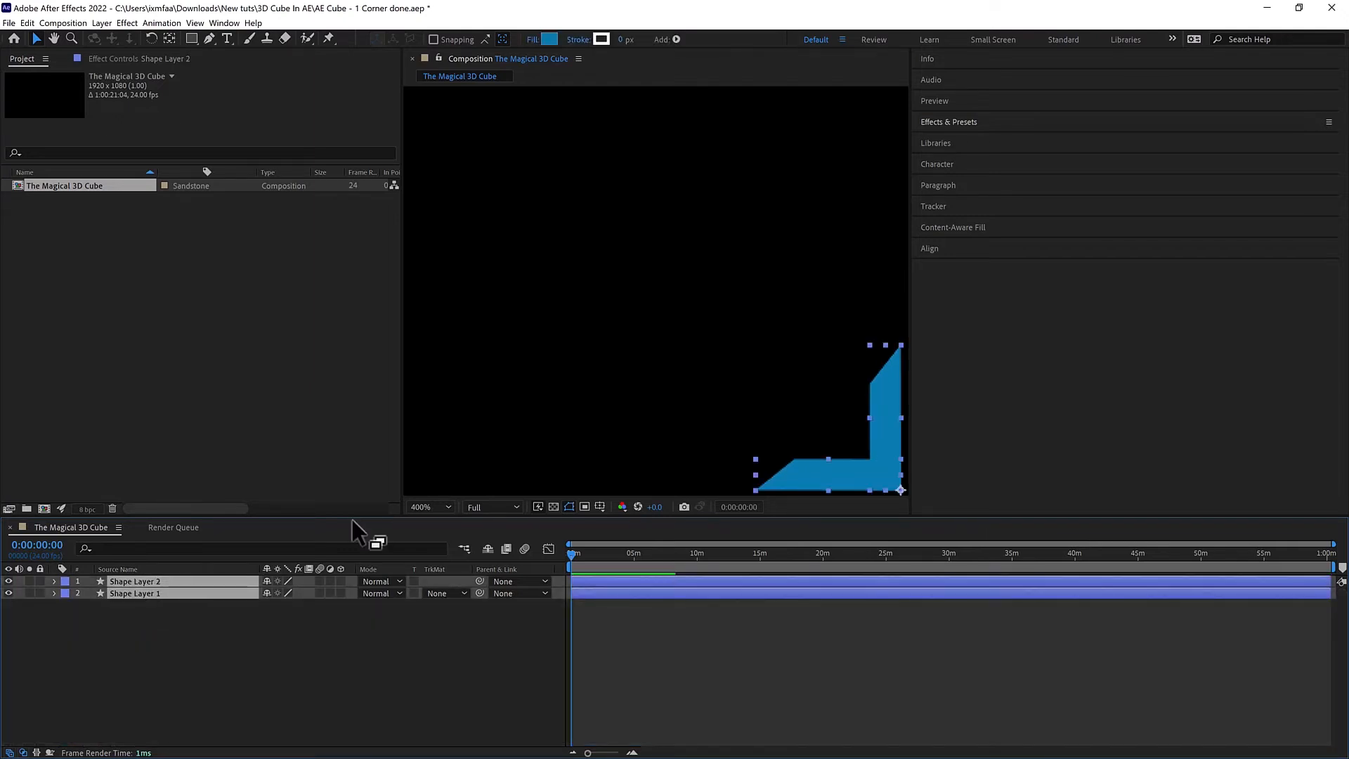
pyautogui.hotkey('ctrl', 'd')
pyautogui.hotkey('shift', 'Left')
pyautogui.hotkey('shift', 'Left')
pyautogui.hotkey('shift', 'Left')
pyautogui.hotkey('shift', 'Left')
pyautogui.hotkey('shift', 'Left')
pyautogui.hotkey('shift', 'Left')
pyautogui.hotkey('shift', 'Left')
pyautogui.hotkey('shift', 'Left')
pyautogui.hotkey('shift', 'Left')
pyautogui.hotkey('shift', 'Left')
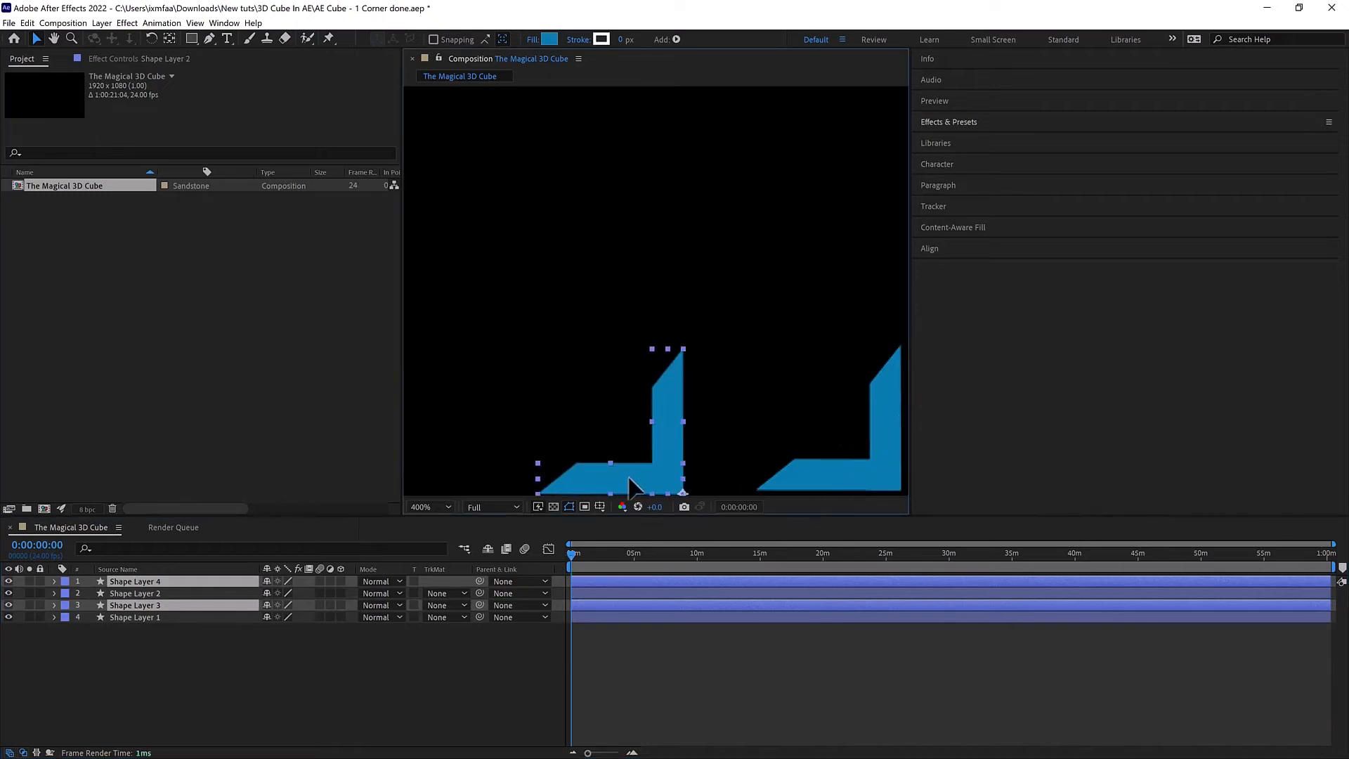
pyautogui.moveTo(559, 481); pyautogui.dragTo(518, 475)
pyautogui.moveTo(648, 472); pyautogui.dragTo(590, 476)
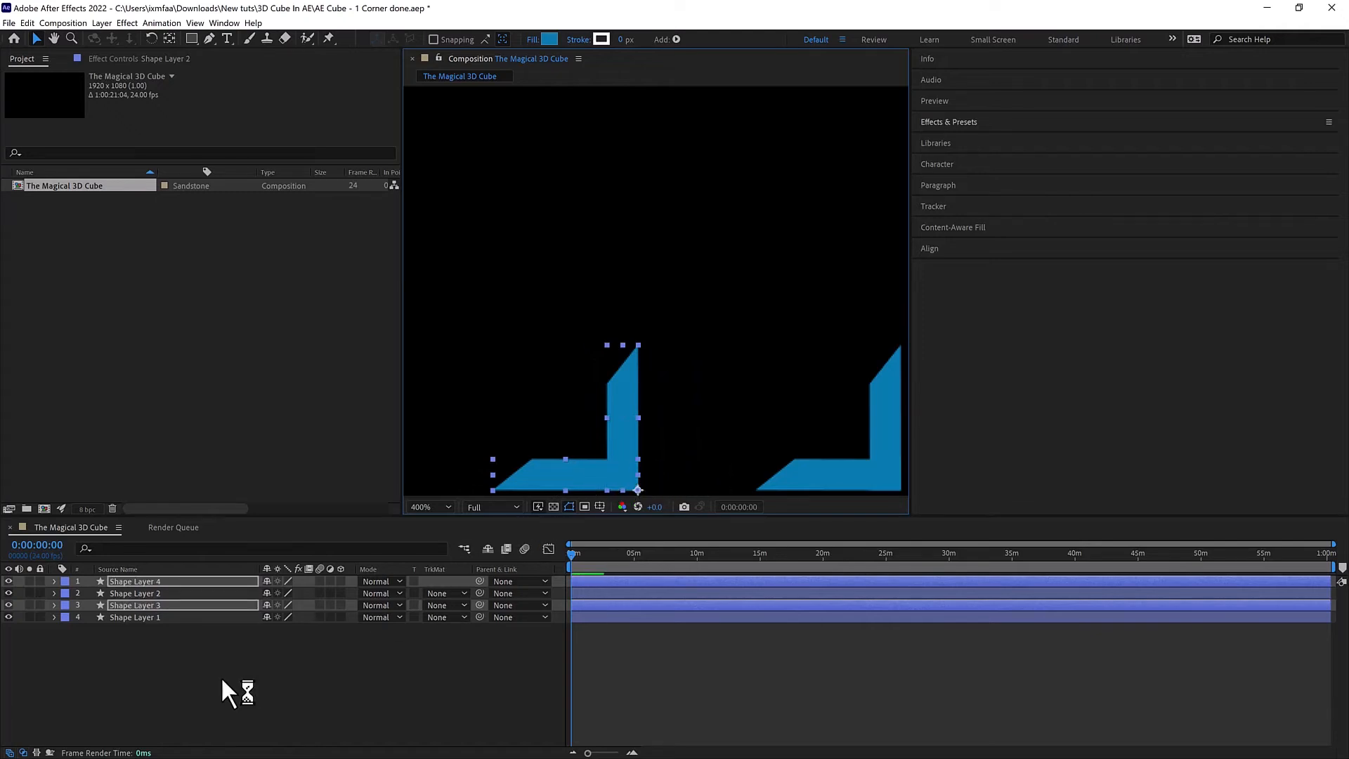
# Turn the copied corner 90° clockwise, with Shape Layer 4 at 0° and Shape Layer 3 at 90° rotation.
pyautogui.press('r')
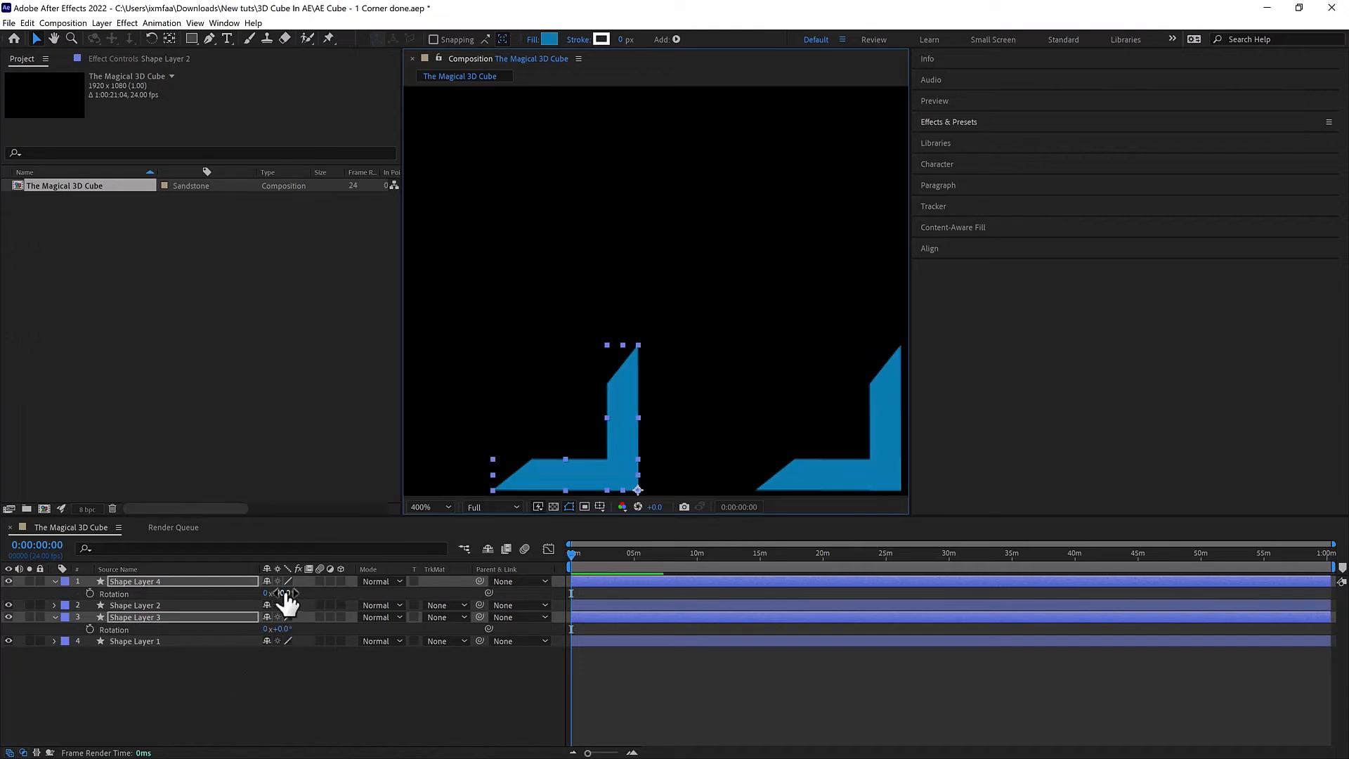
pyautogui.moveTo(279, 593); pyautogui.dragTo(350, 593)
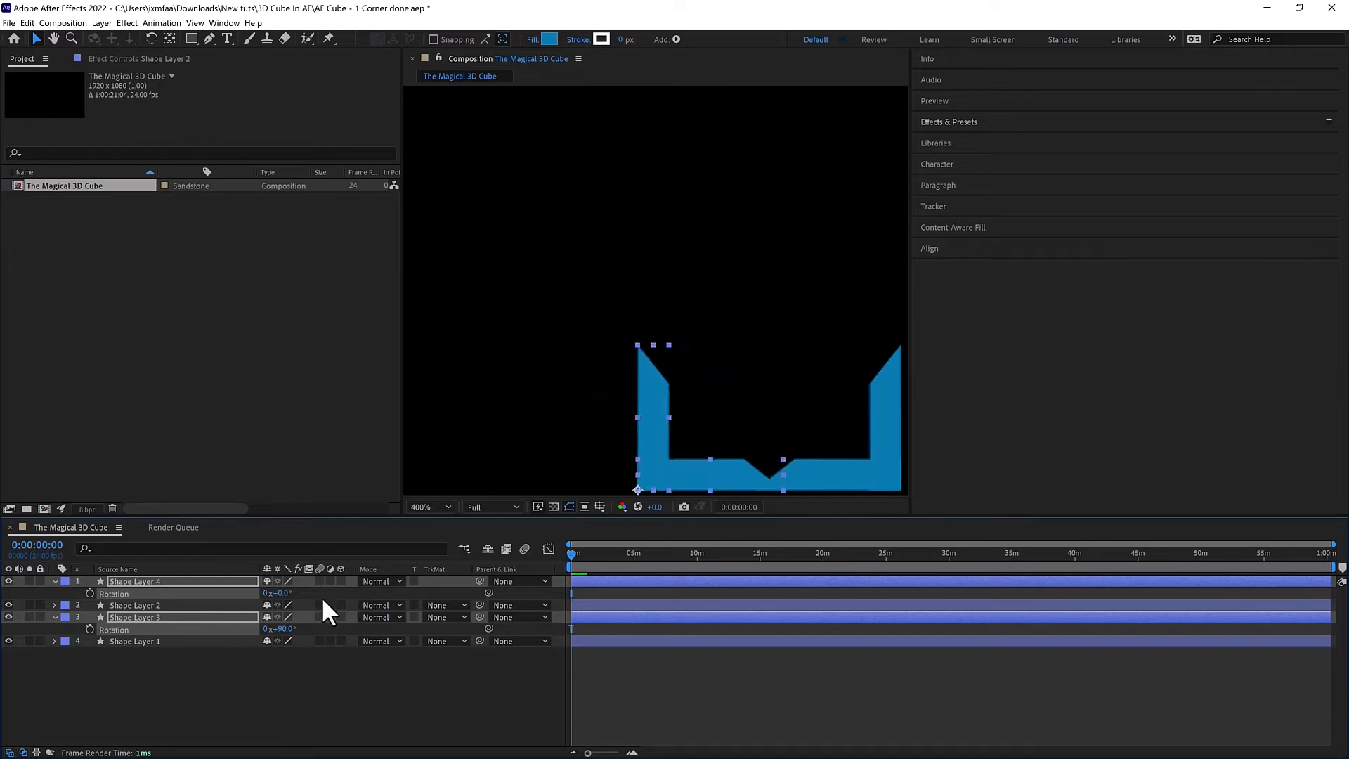
# Position the rotated corner on the original's baseline so that the tips of their horizontal arms meet.
pyautogui.moveTo(731, 483); pyautogui.dragTo(616, 486)
pyautogui.hotkey('ctrl', 'z')
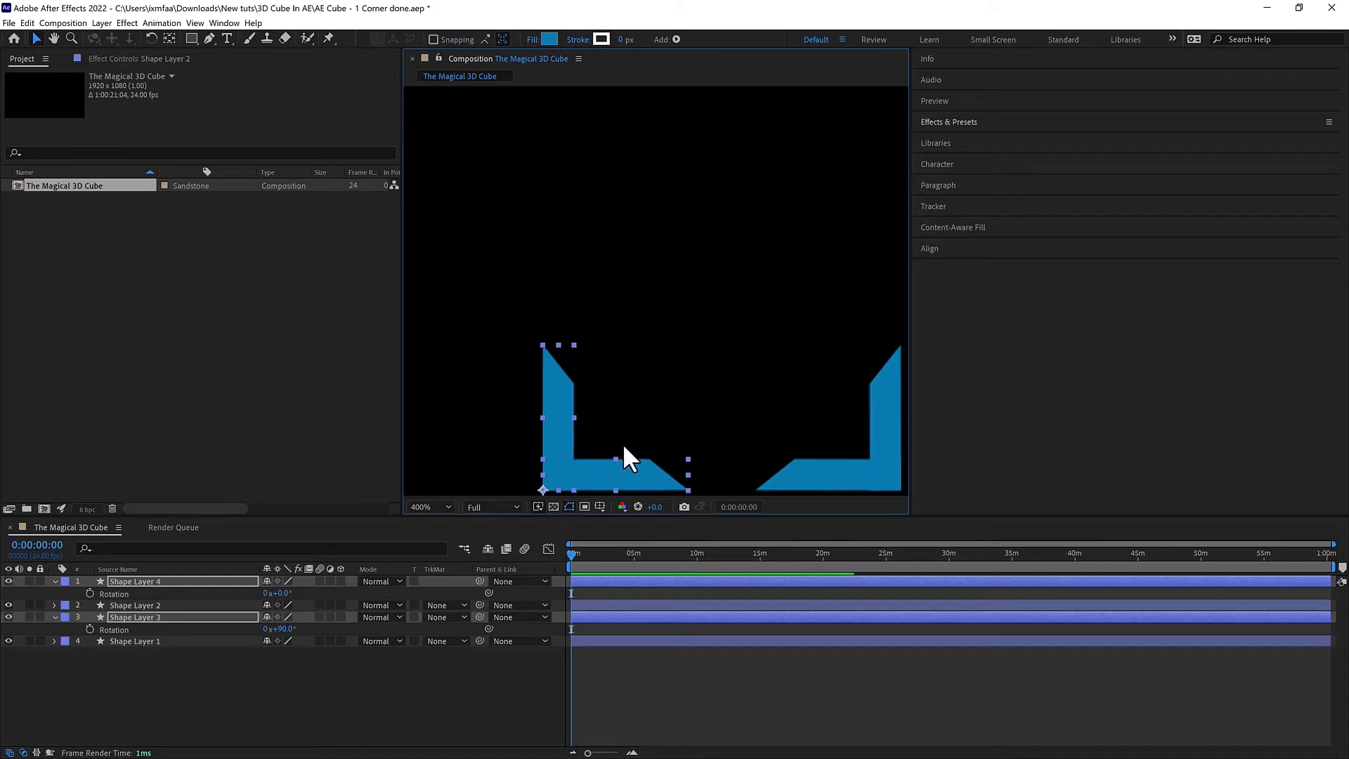
pyautogui.moveTo(614, 478); pyautogui.dragTo(685, 484)
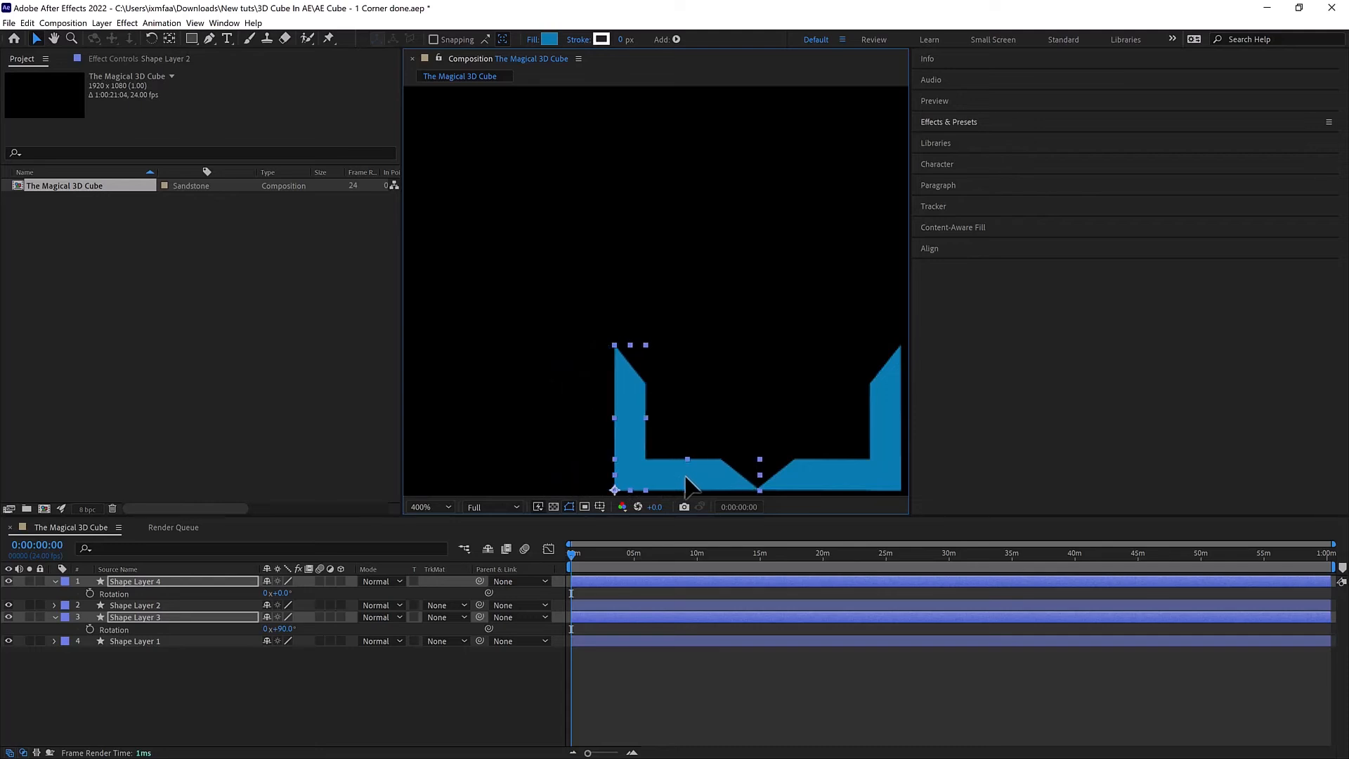
pyautogui.moveTo(759, 394); pyautogui.dragTo(735, 379)
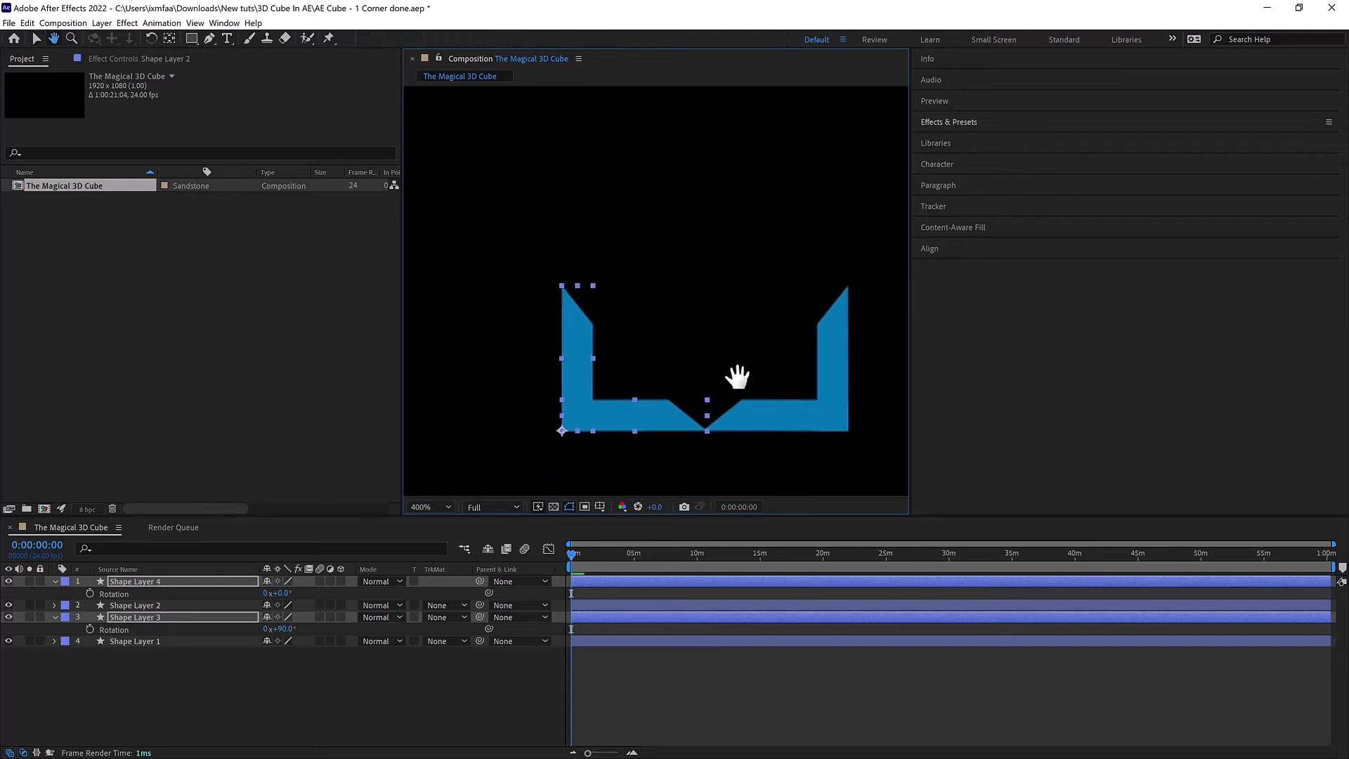
pyautogui.scroll(1, 704, 393)
pyautogui.rightClick(611, 343)
pyautogui.hotkey('ctrl', 'z')
pyautogui.moveTo(603, 280); pyautogui.dragTo(682, 249)
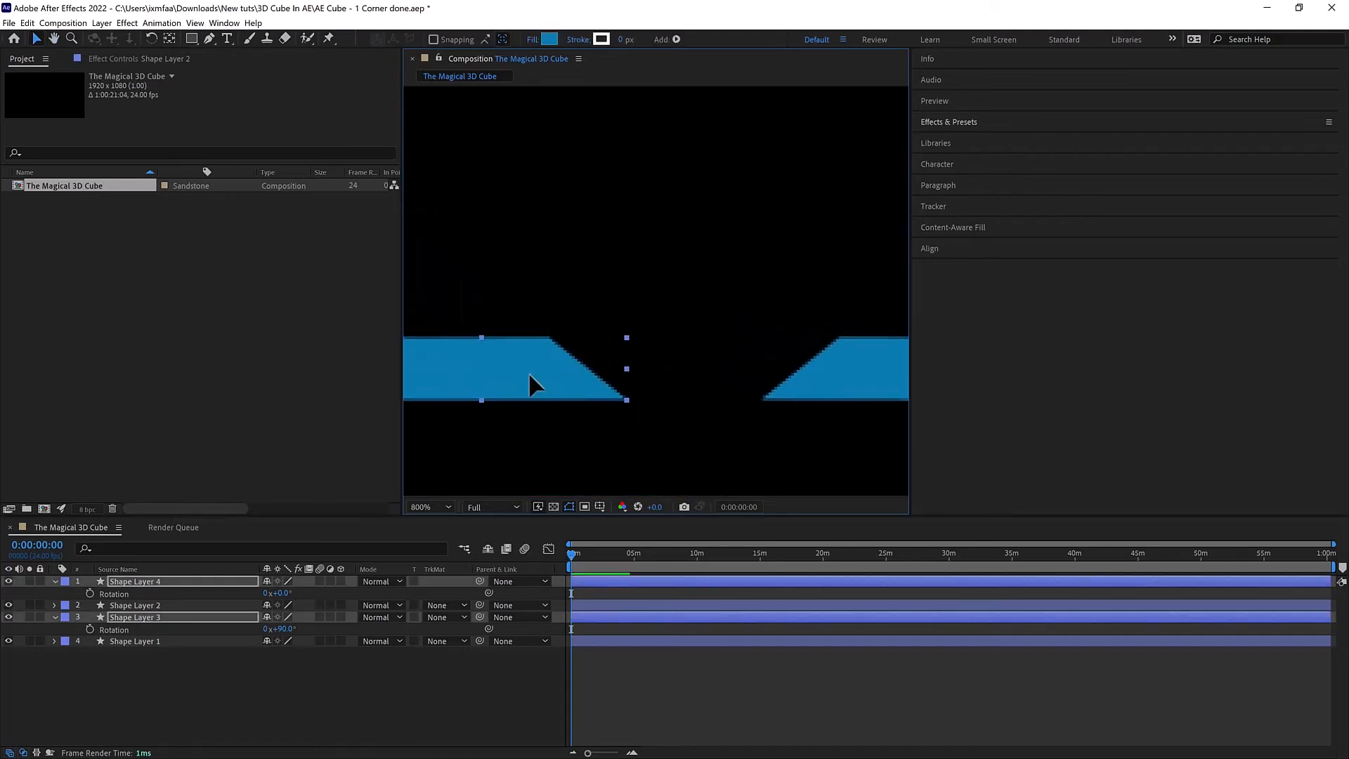
pyautogui.moveTo(530, 374); pyautogui.dragTo(657, 370)
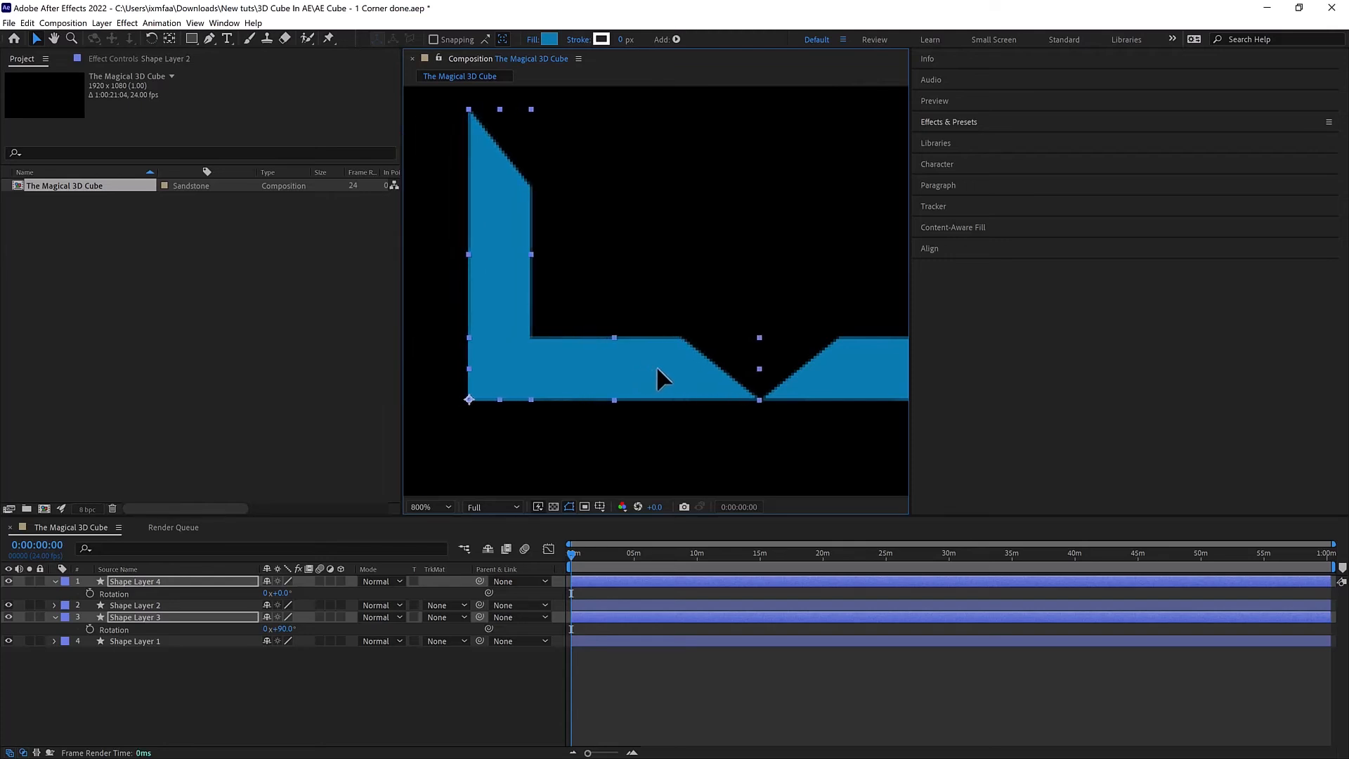
pyautogui.scroll(-2, 671, 291)
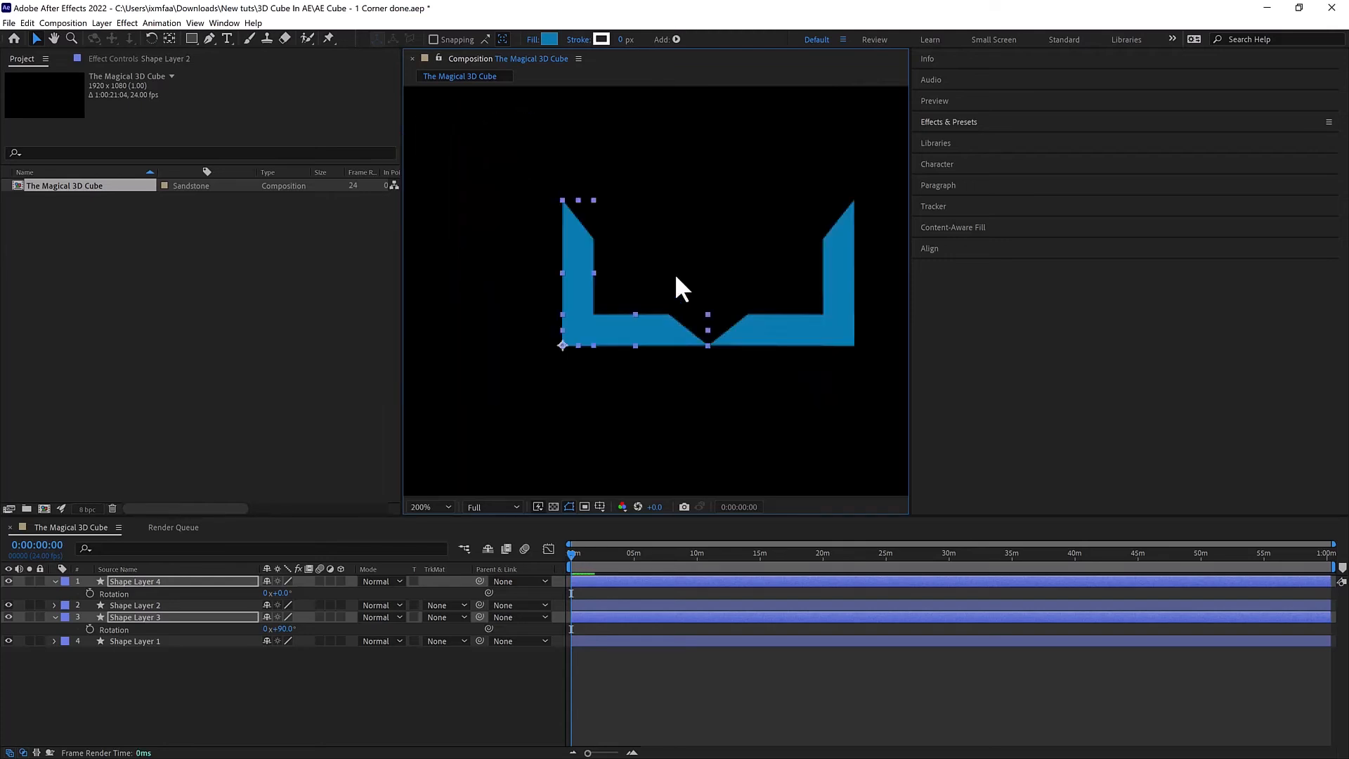
pyautogui.scroll(1, 664, 221)
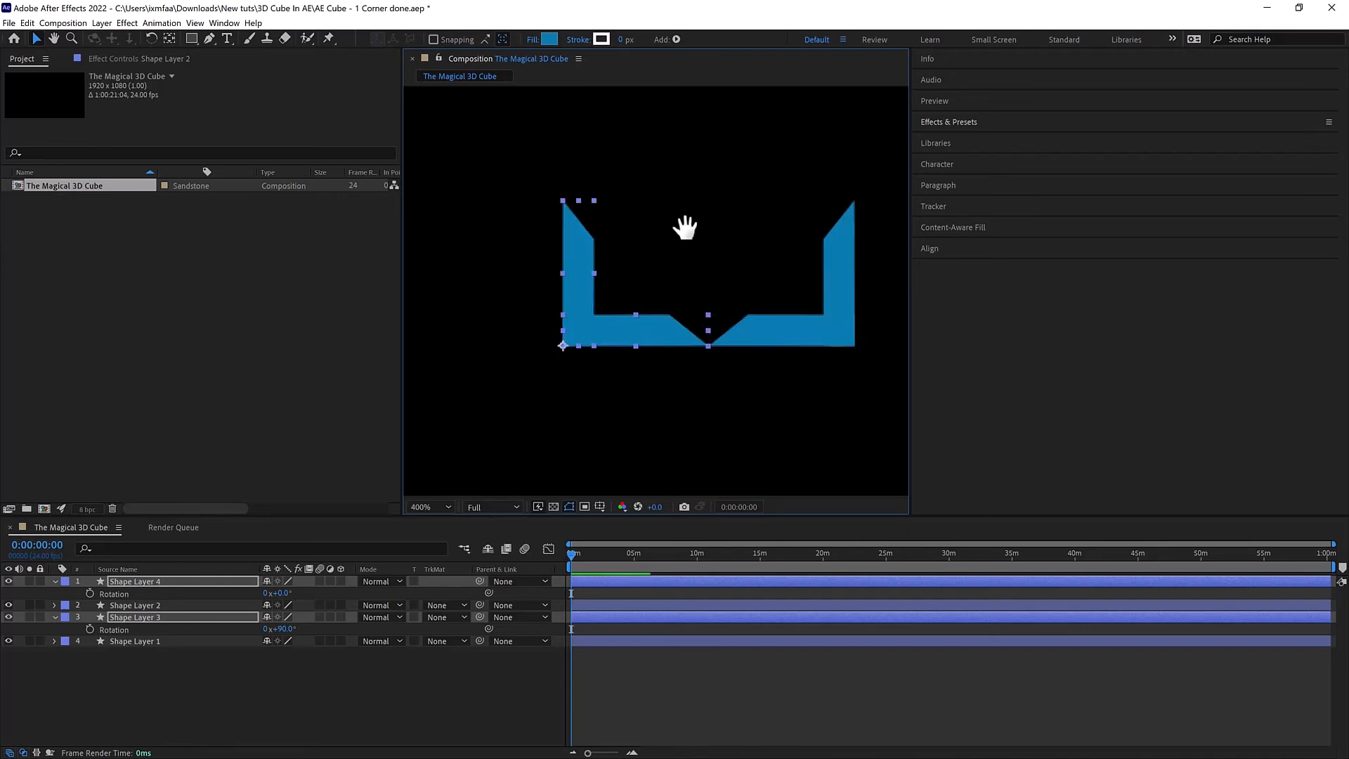
pyautogui.moveTo(685, 227); pyautogui.dragTo(707, 295)
pyautogui.scroll(-2, 702, 281)
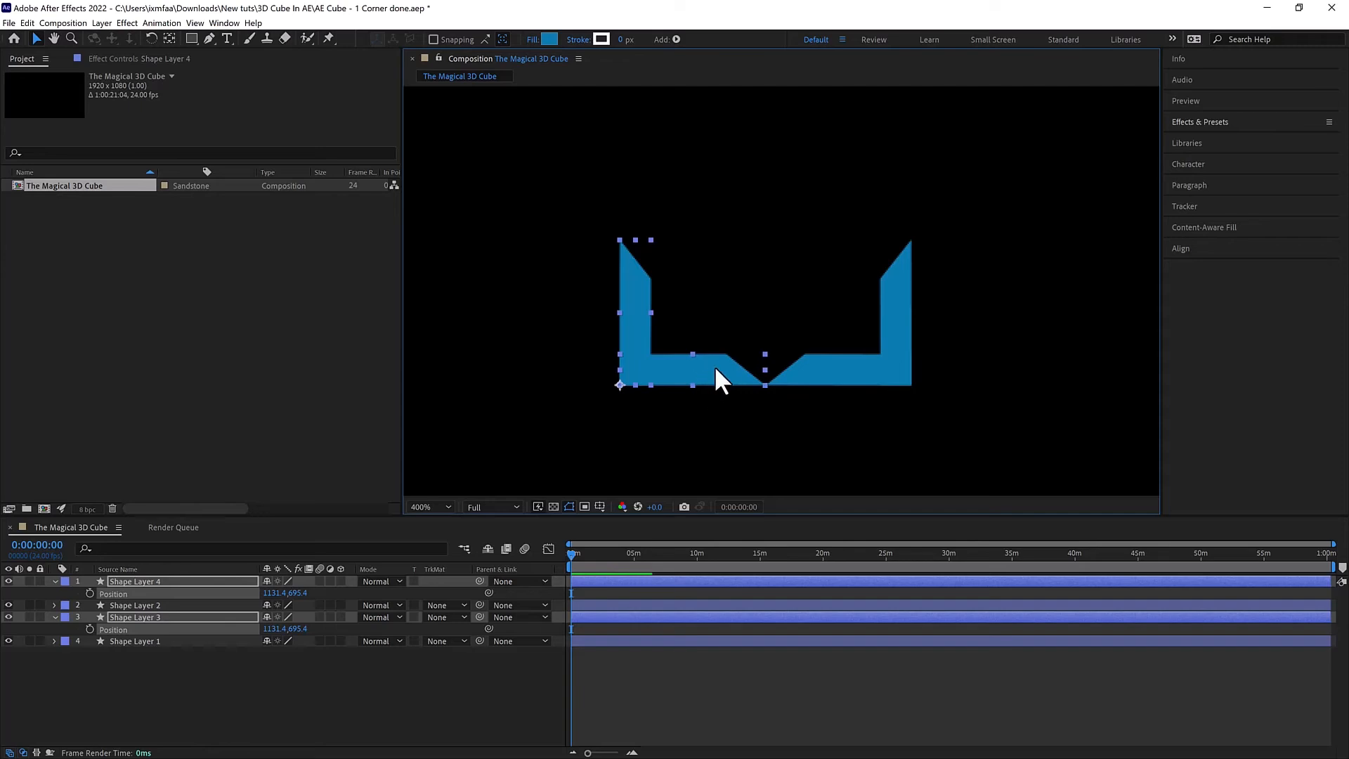
# Shift the left corner farther left in small nudges to open a gap between the two horizontal arm tips.
pyautogui.moveTo(716, 369); pyautogui.dragTo(655, 377)
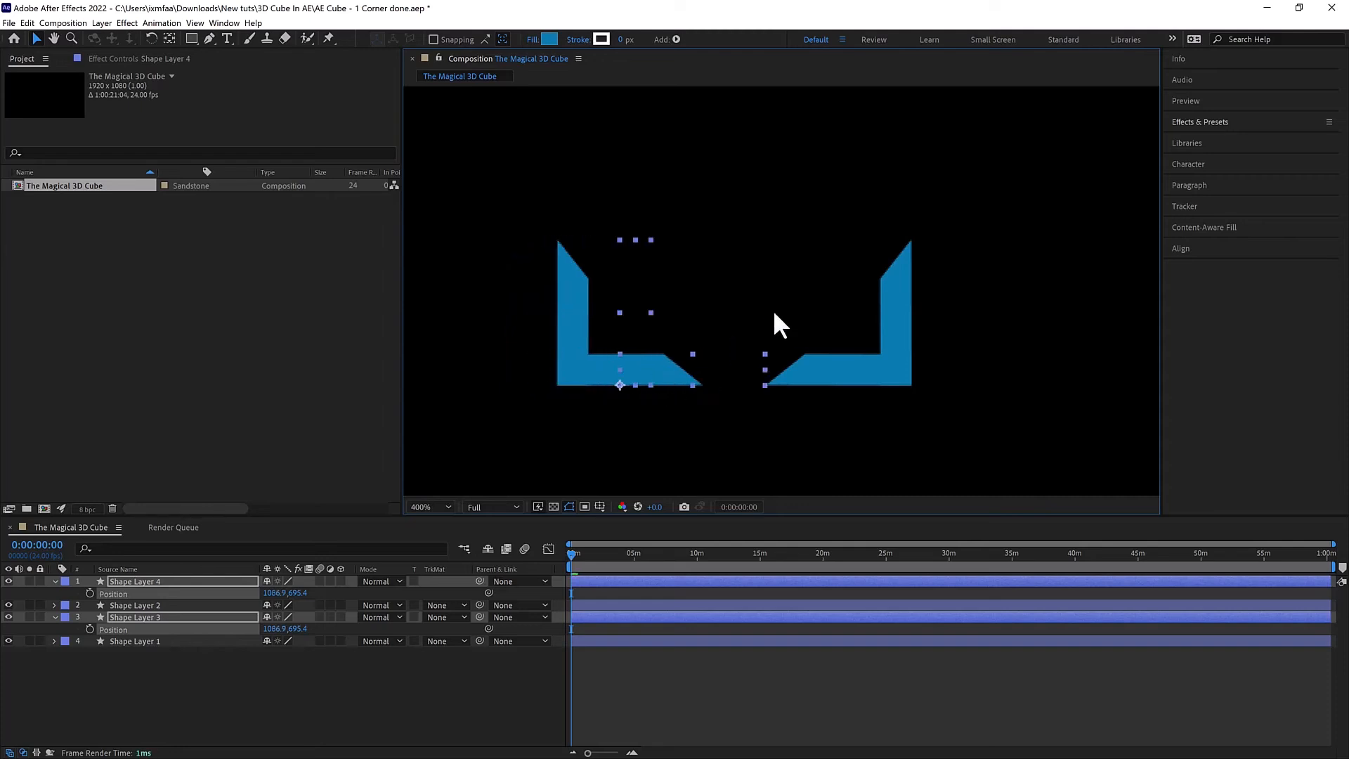
pyautogui.hotkey('ctrl', 'z')
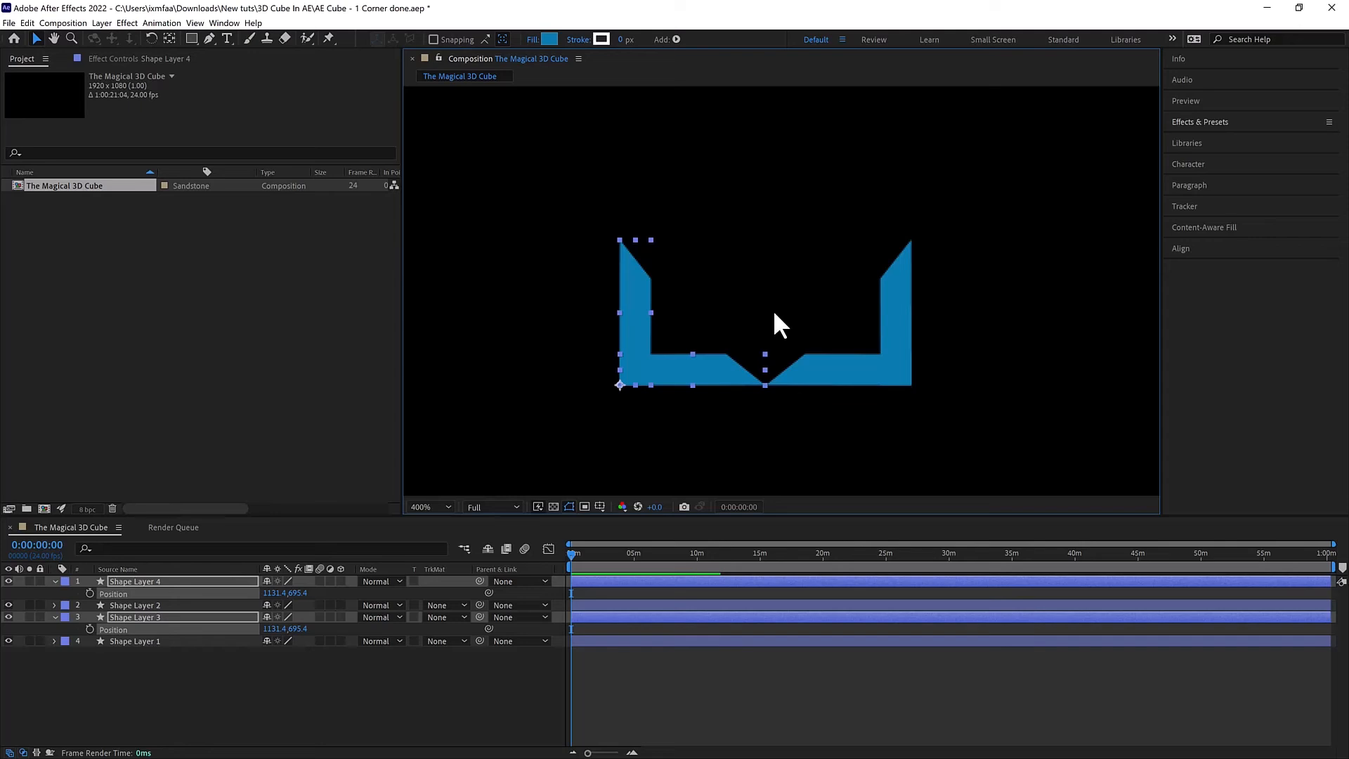
pyautogui.press('Left')
pyautogui.press('Left')
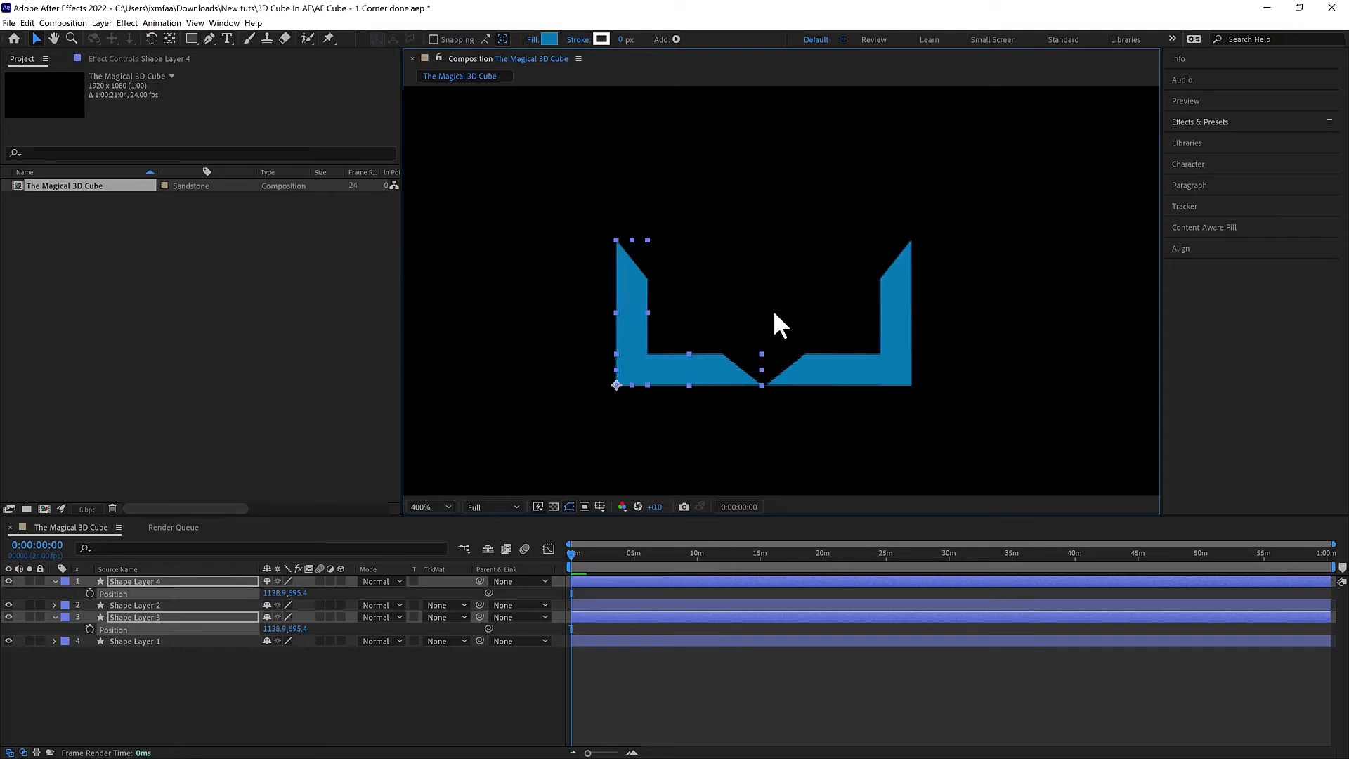
pyautogui.press('Left')
pyautogui.press('Left')
pyautogui.press('Left')
pyautogui.press('Left')
pyautogui.press('Left')
pyautogui.press('Left')
pyautogui.press('Left')
pyautogui.press('Left')
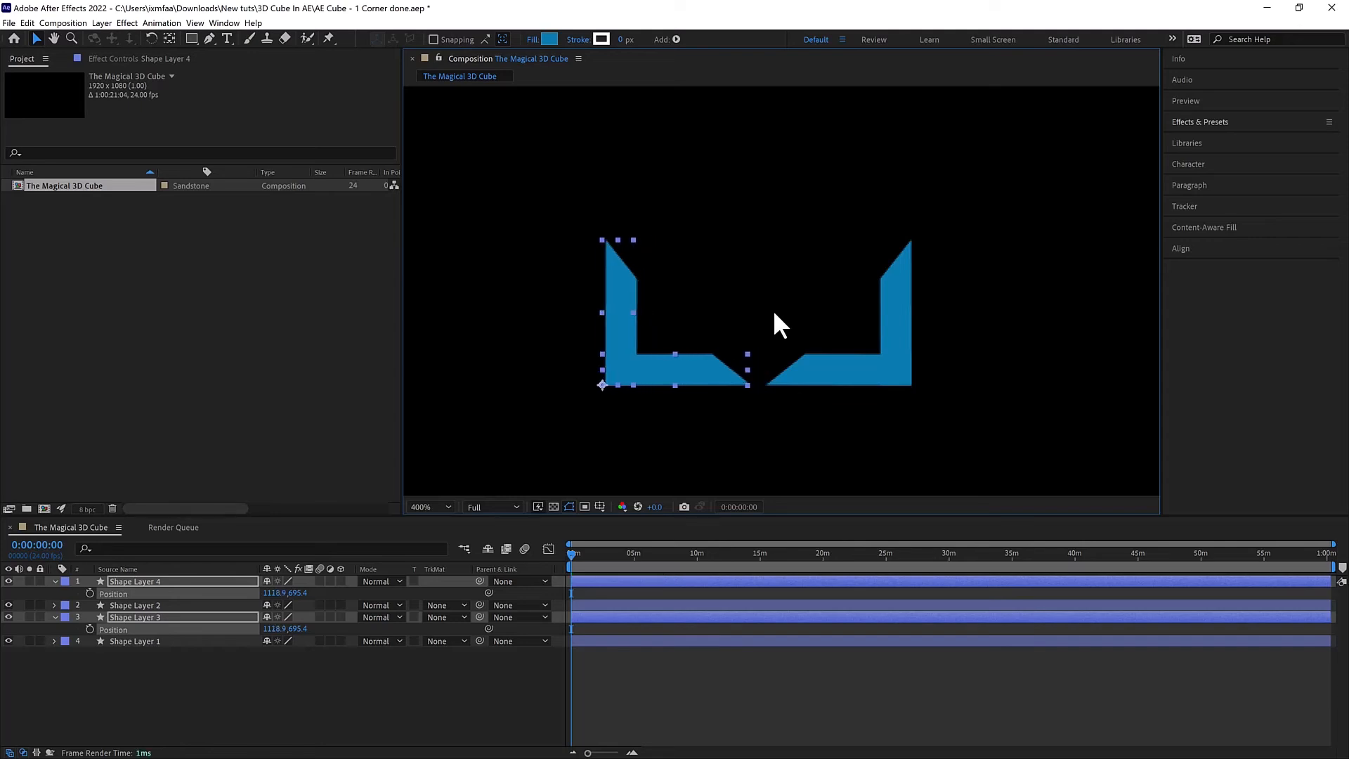
pyautogui.press('Left')
pyautogui.press('Left')
pyautogui.press('Left')
pyautogui.press('Left')
pyautogui.press('Left')
pyautogui.press('Left')
pyautogui.press('Left')
pyautogui.press('Left')
pyautogui.press('Left')
pyautogui.press('Left')
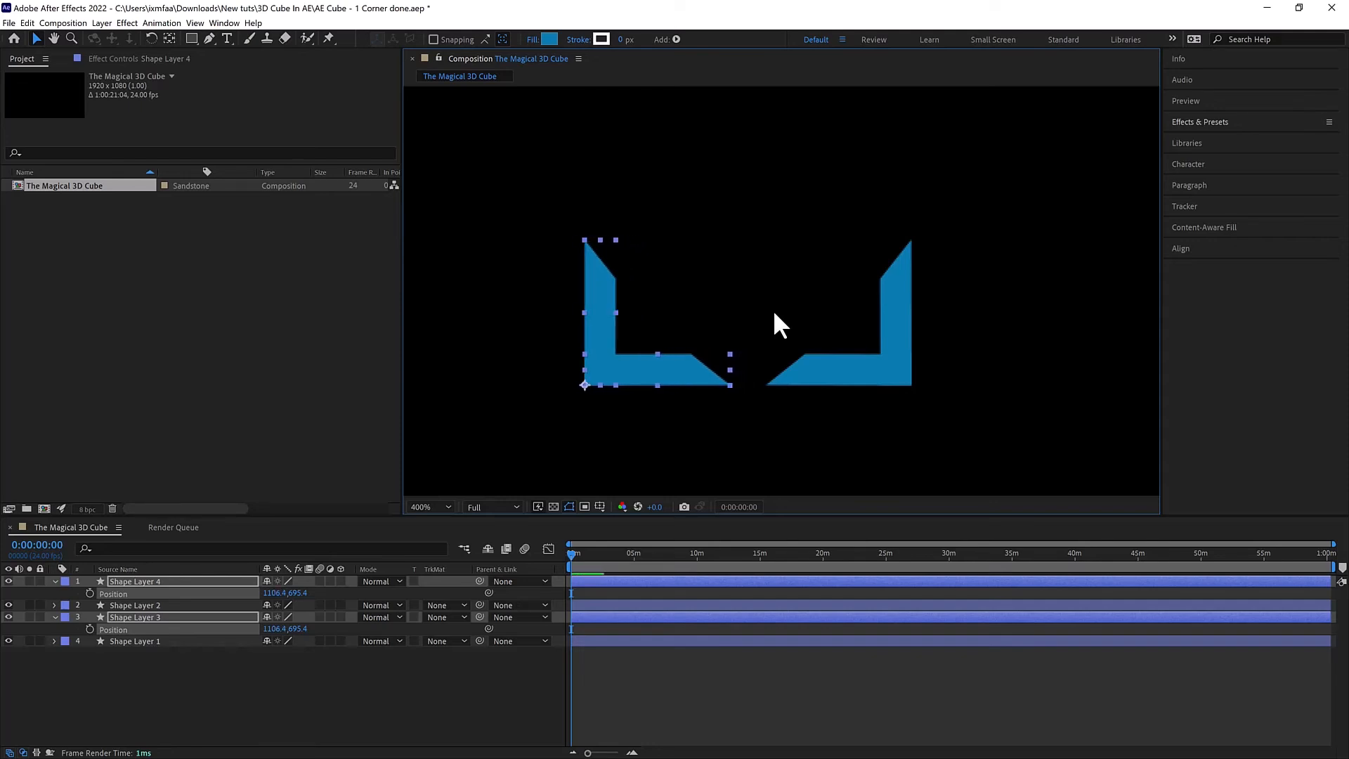
pyautogui.press('Left')
pyautogui.press('Left')
pyautogui.press('Left')
pyautogui.press('Left')
pyautogui.press('Left')
pyautogui.press('Left')
pyautogui.press('Left')
pyautogui.press('Left')
pyautogui.press('Left')
pyautogui.press('Left')
pyautogui.press('Left')
pyautogui.press('Left')
pyautogui.press('Left')
pyautogui.press('Left')
pyautogui.press('Left')
pyautogui.press('Left')
pyautogui.press('Left')
pyautogui.press('Left')
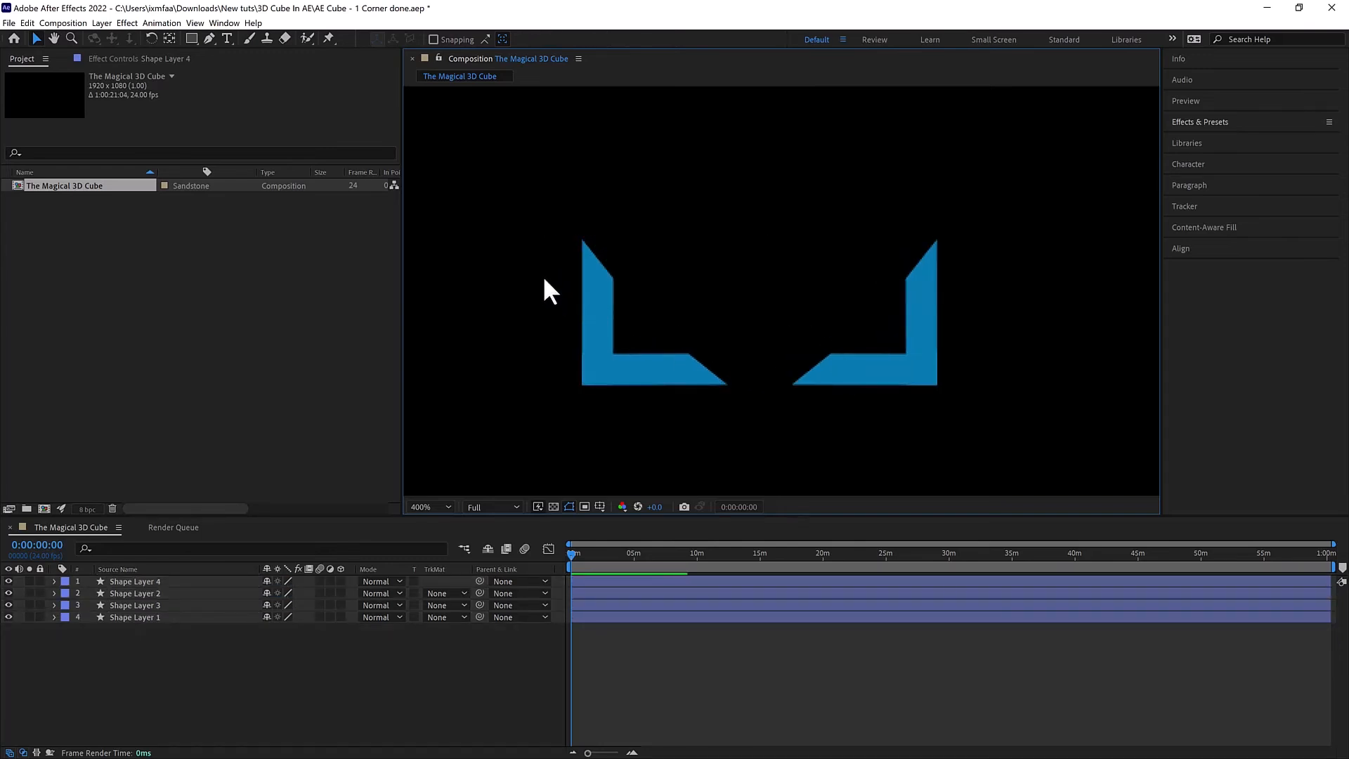
# Select all four shape layers of the two lower corners and duplicate them.
pyautogui.moveTo(515, 269); pyautogui.dragTo(1024, 411)
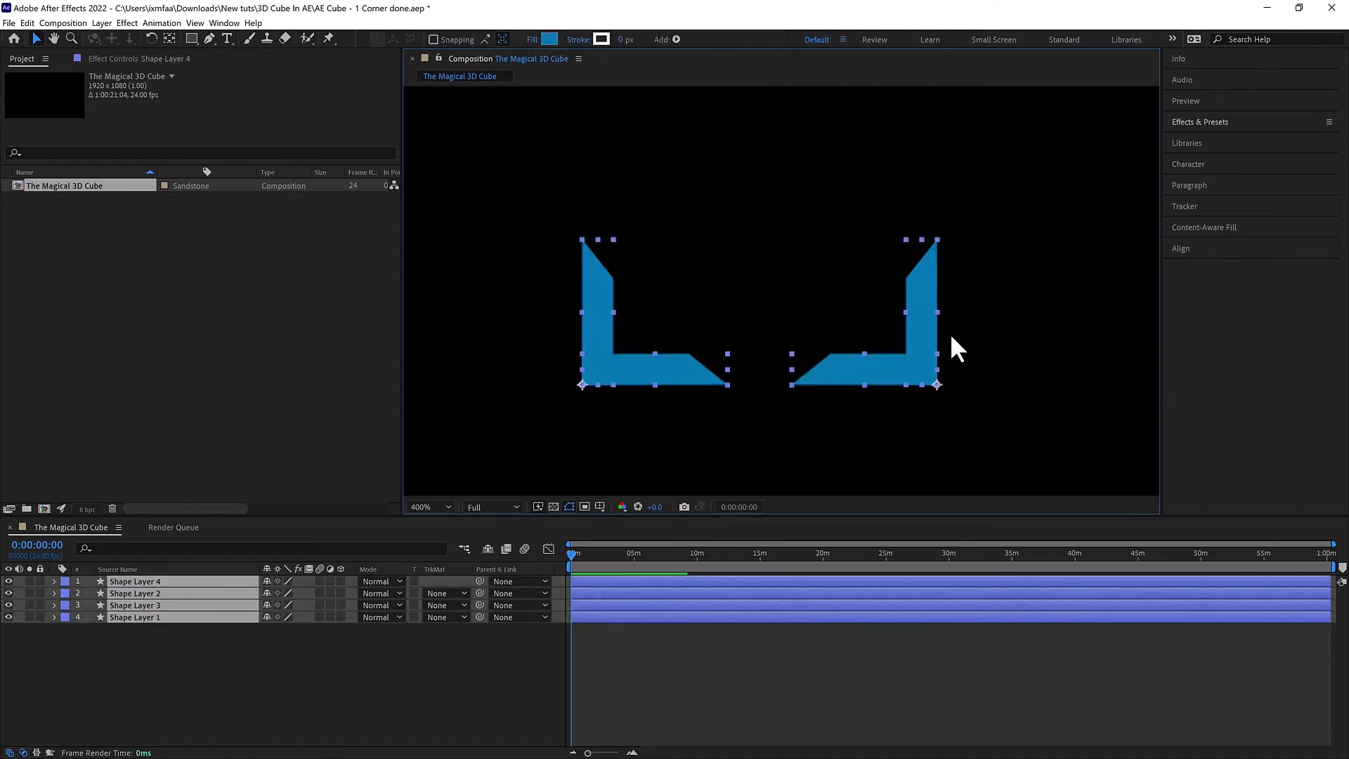
pyautogui.hotkey('ctrl', 'd')
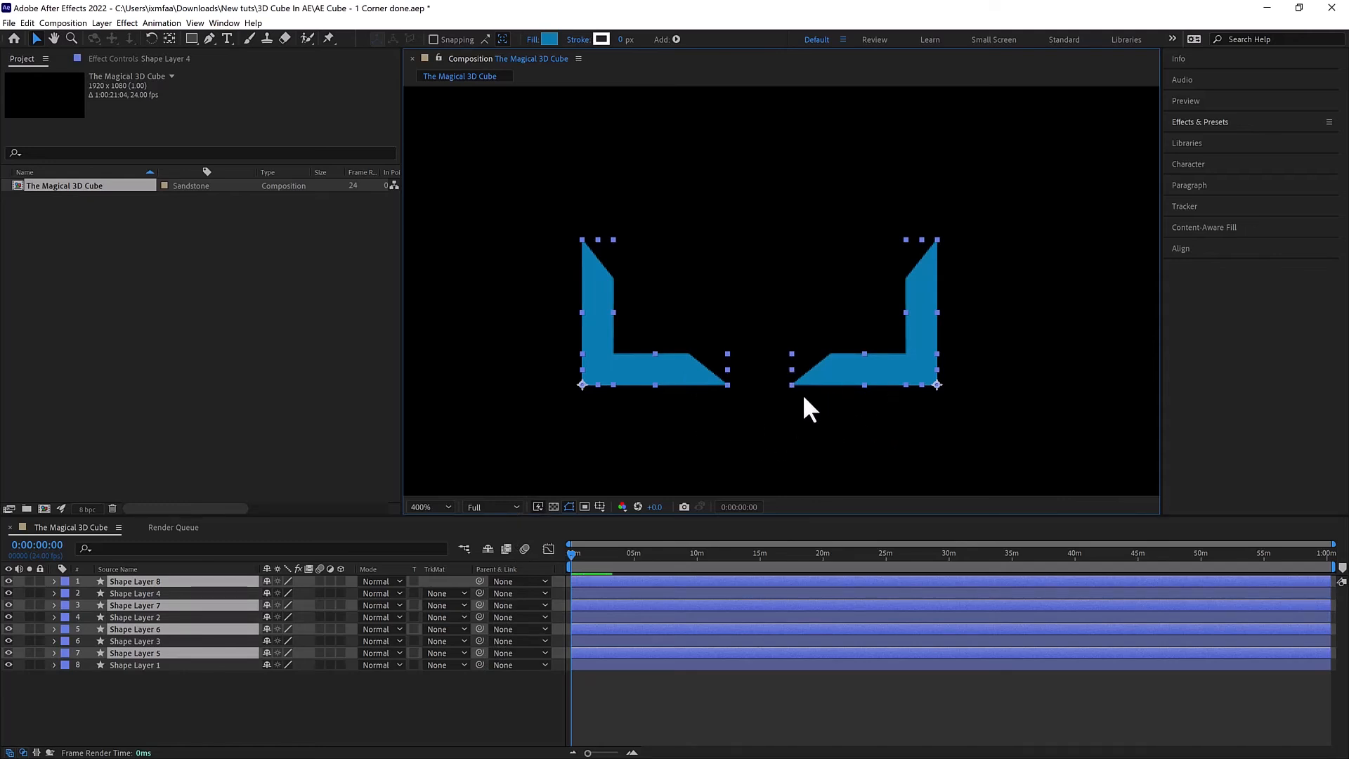
pyautogui.moveTo(811, 184); pyautogui.dragTo(816, 241)
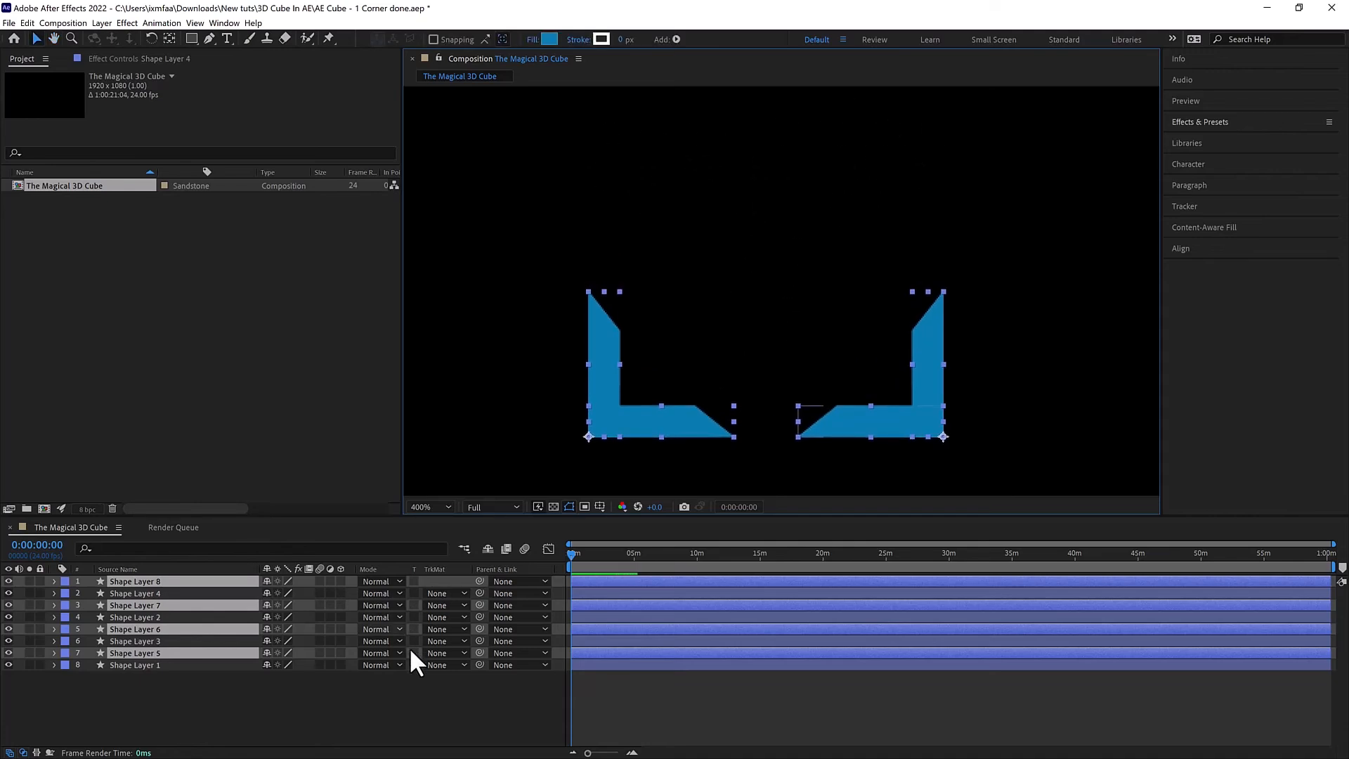
# Reveal the Scale of the four duplicates, try increasing their horizontal scale, and undo it.
pyautogui.press('s')
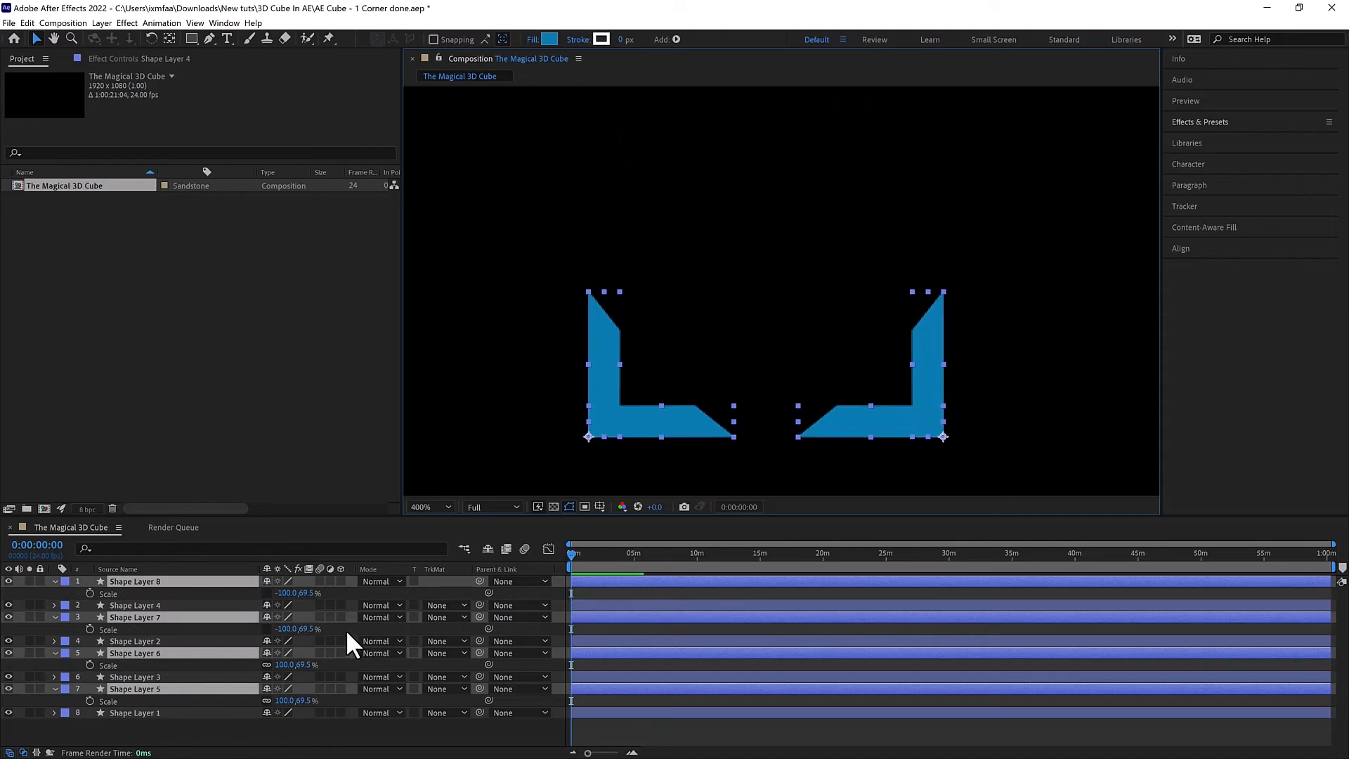
pyautogui.moveTo(285, 593); pyautogui.dragTo(529, 601)
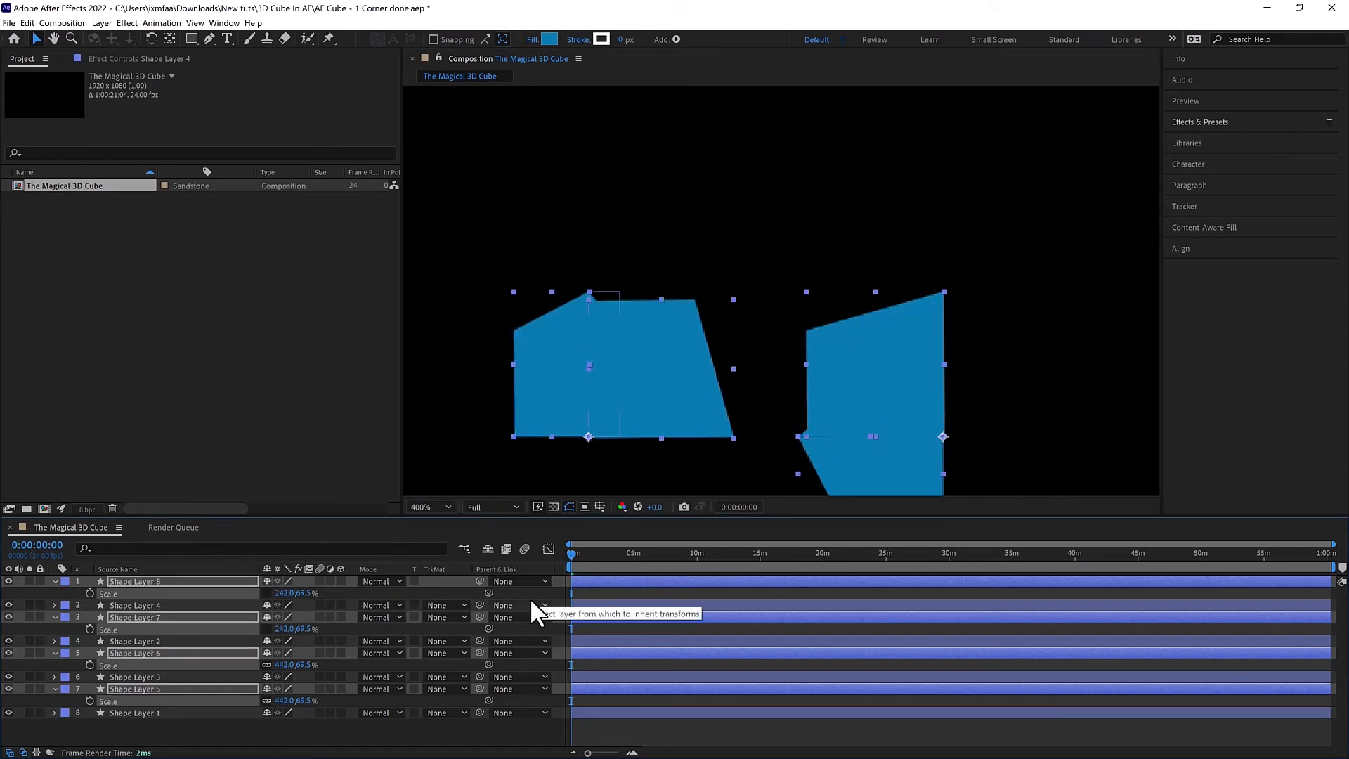
pyautogui.hotkey('ctrl', 'z')
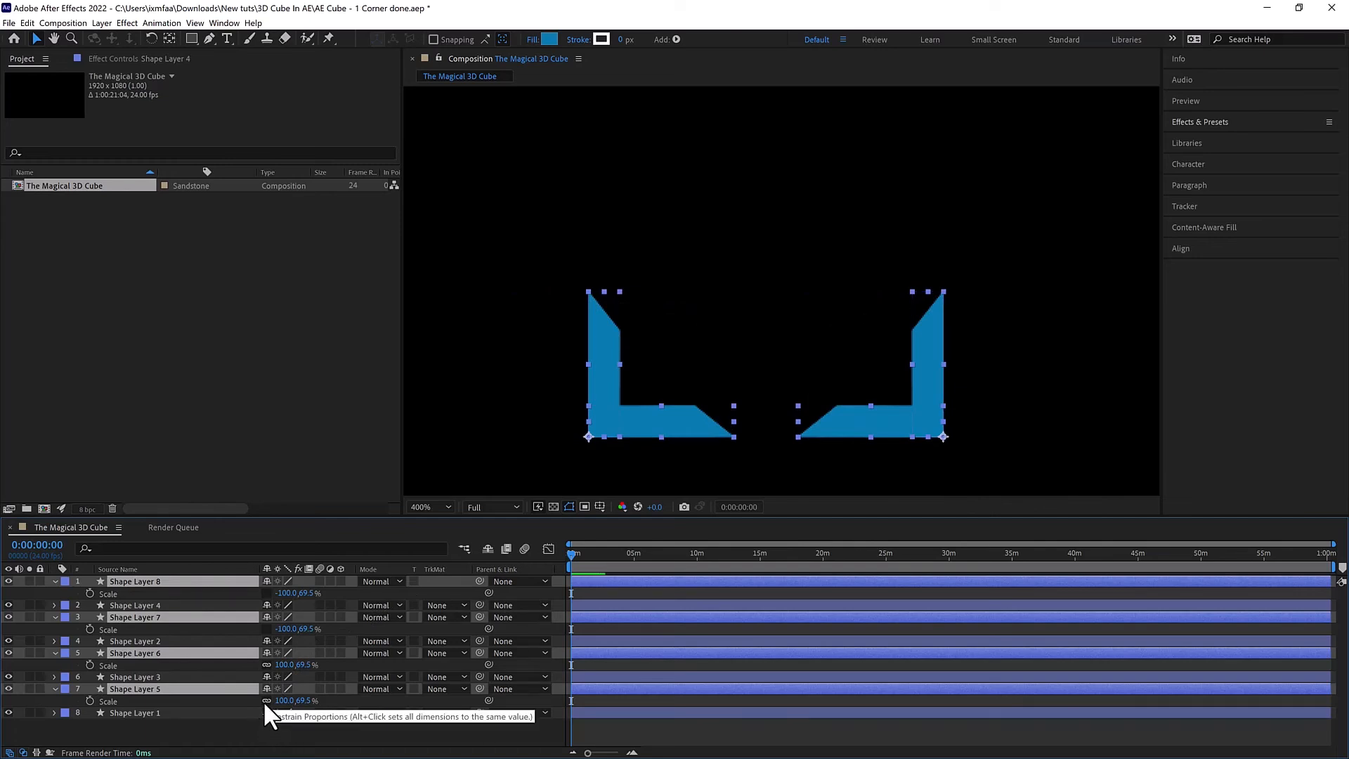
# Unlink the scale proportions of the duplicates and try changing their horizontal scale again.
pyautogui.click(266, 664)
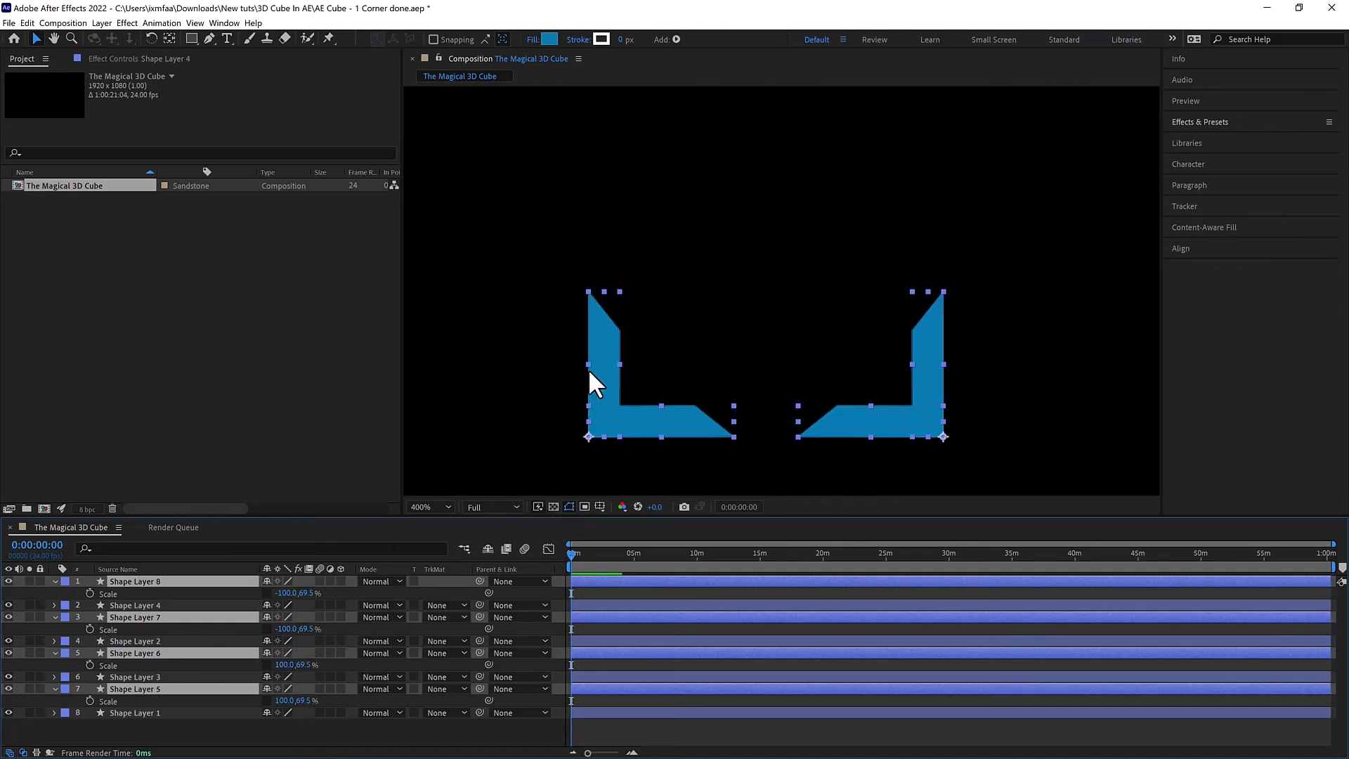
pyautogui.press('space')
pyautogui.moveTo(732, 307); pyautogui.dragTo(730, 255)
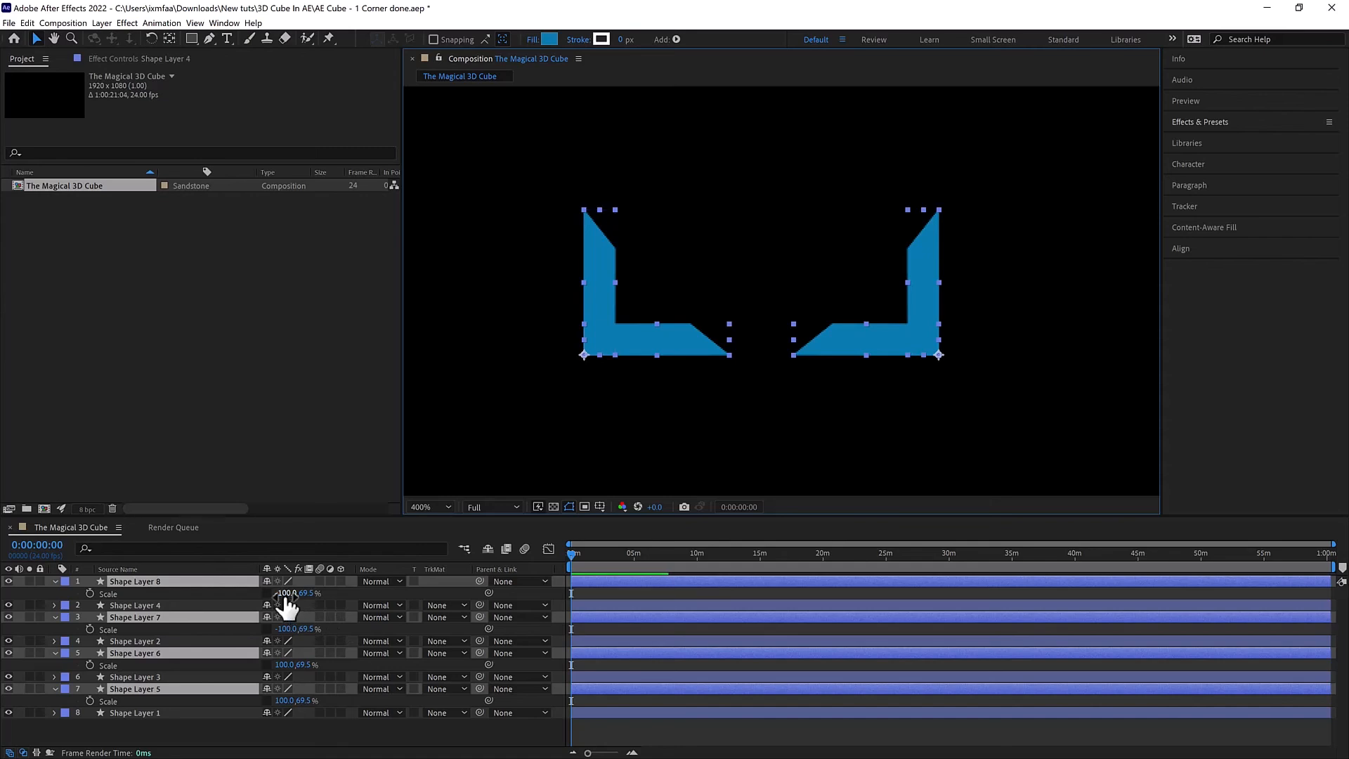
pyautogui.moveTo(285, 593); pyautogui.dragTo(367, 600)
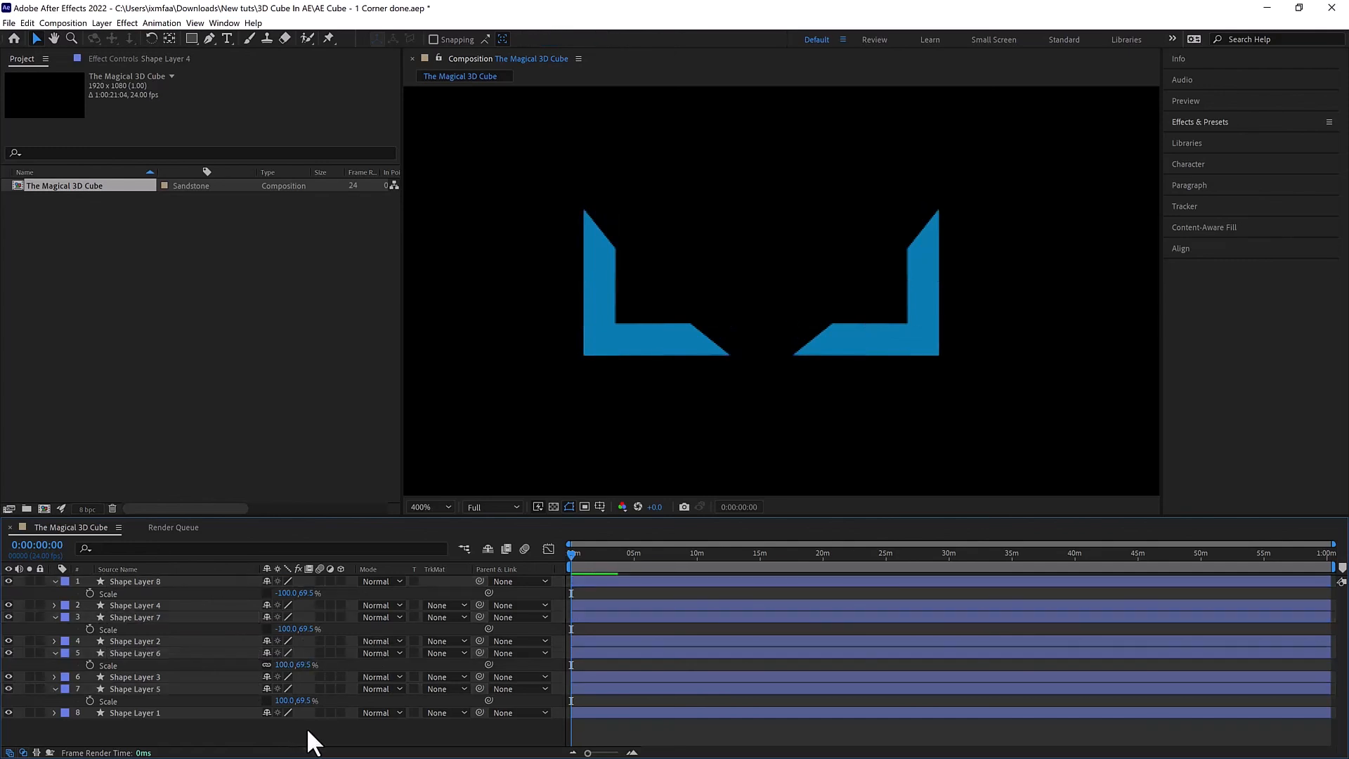
# Remove the four duplicate layers and deselect the remaining shape layers.
pyautogui.press('Delete')
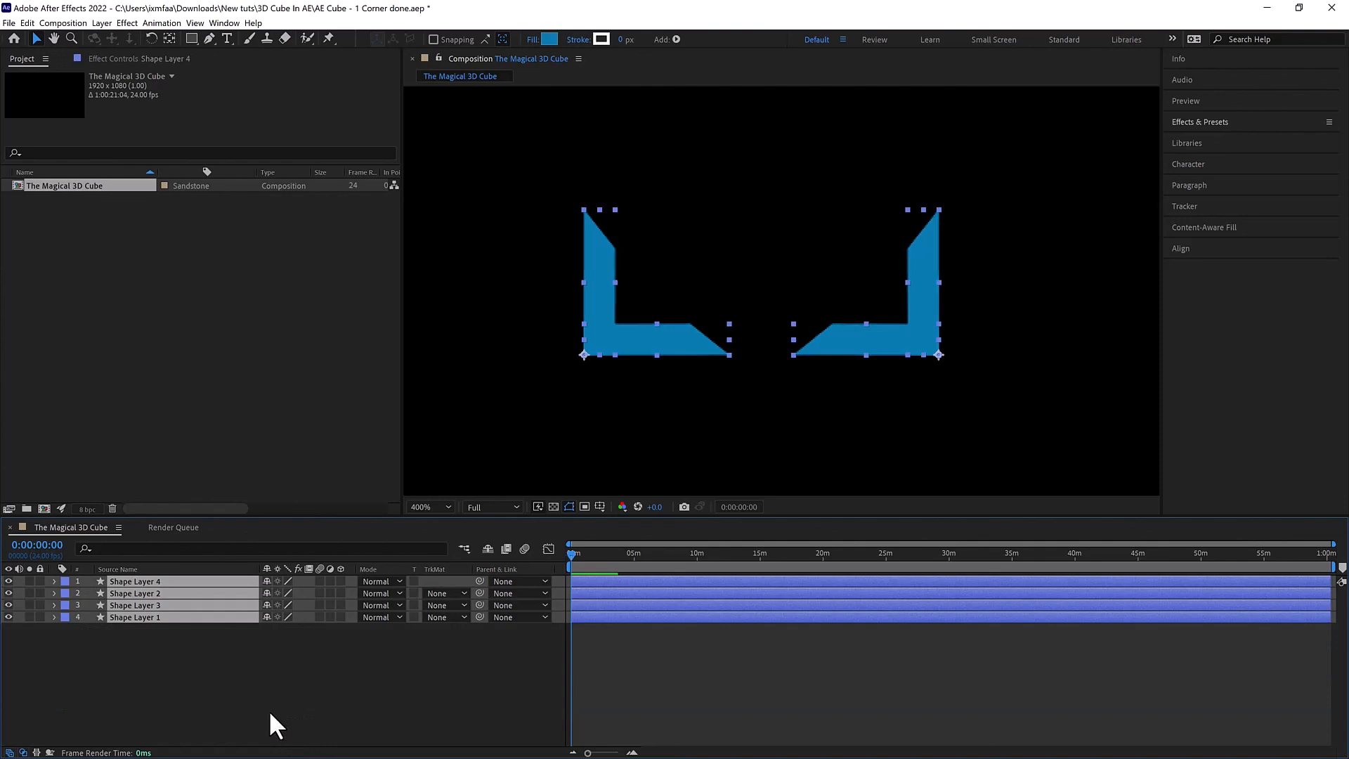
pyautogui.click(199, 675)
pyautogui.moveTo(150, 650); pyautogui.dragTo(142, 603)
pyautogui.click(247, 668)
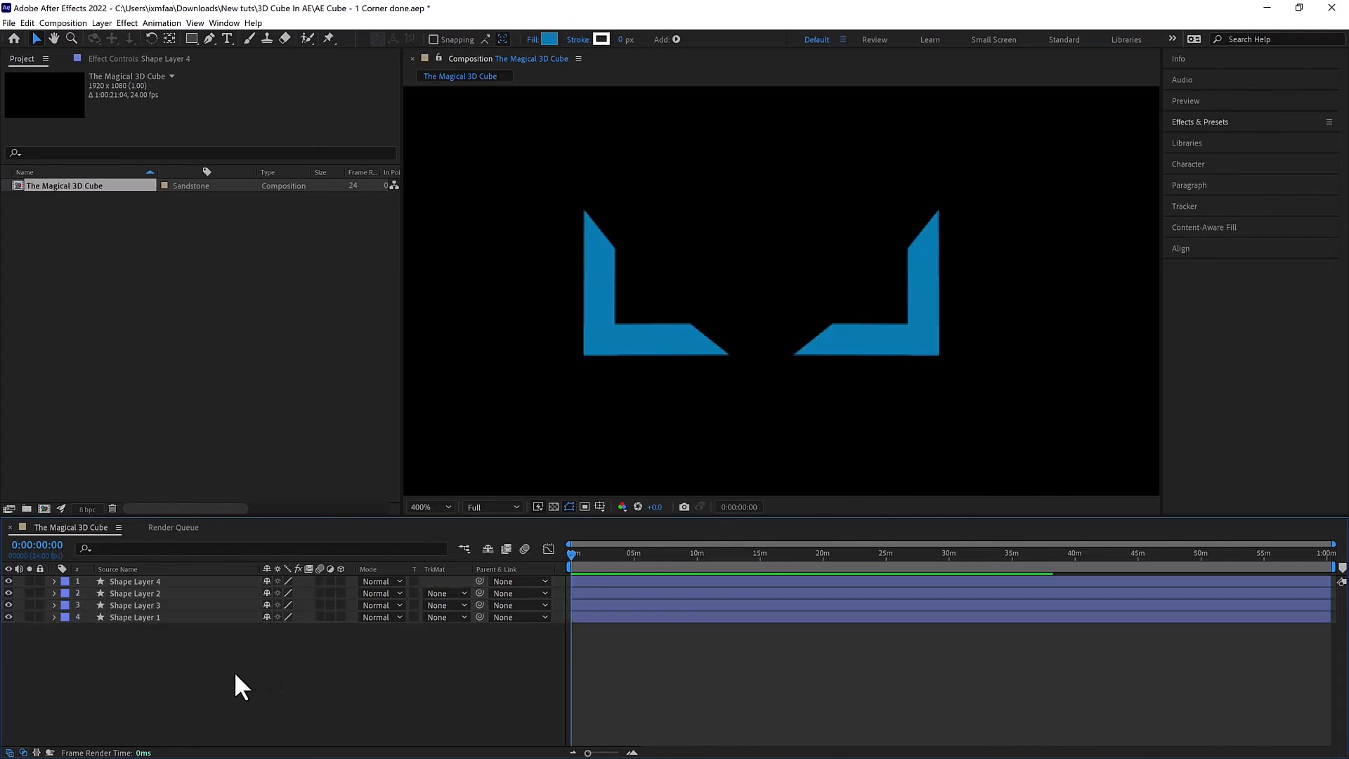
# Add a null object to the composition and place it between the two lower blue corners.
pyautogui.rightClick(169, 668)
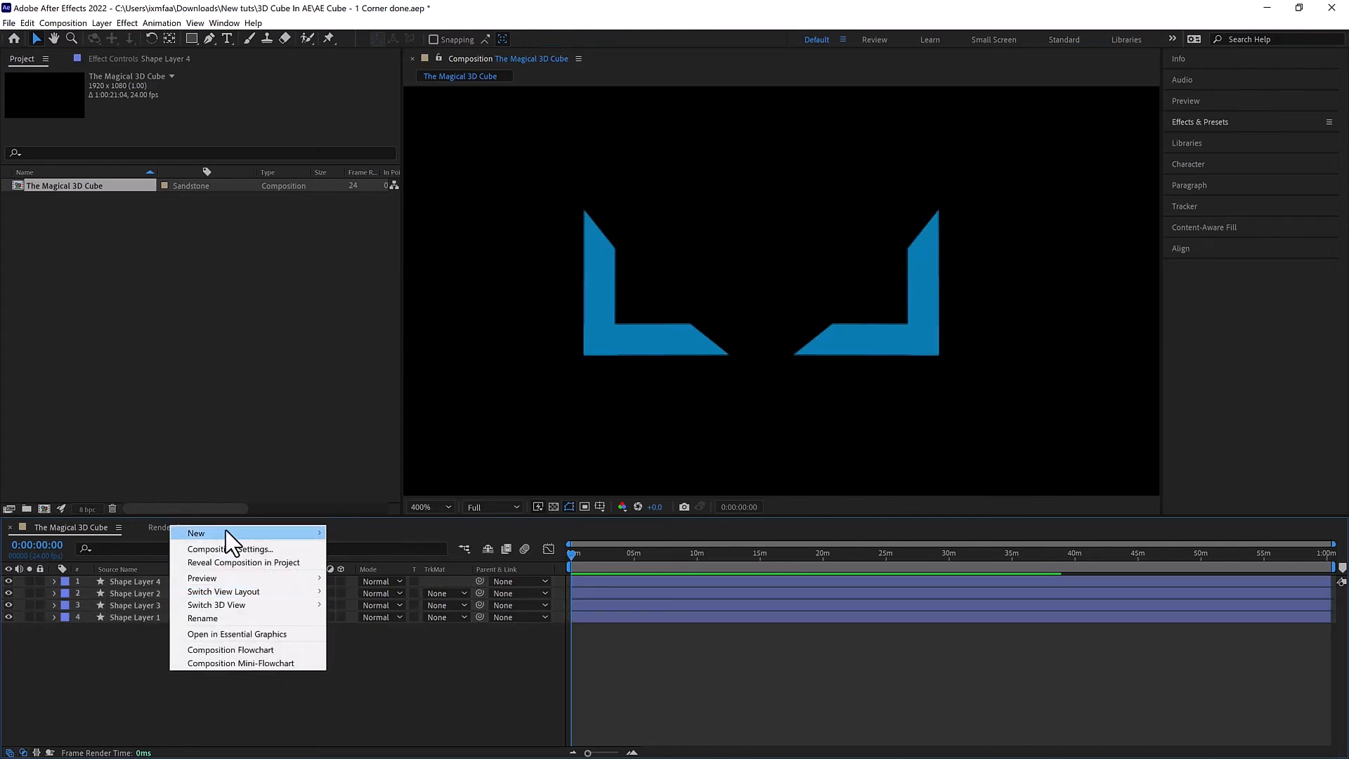
pyautogui.moveTo(229, 536)
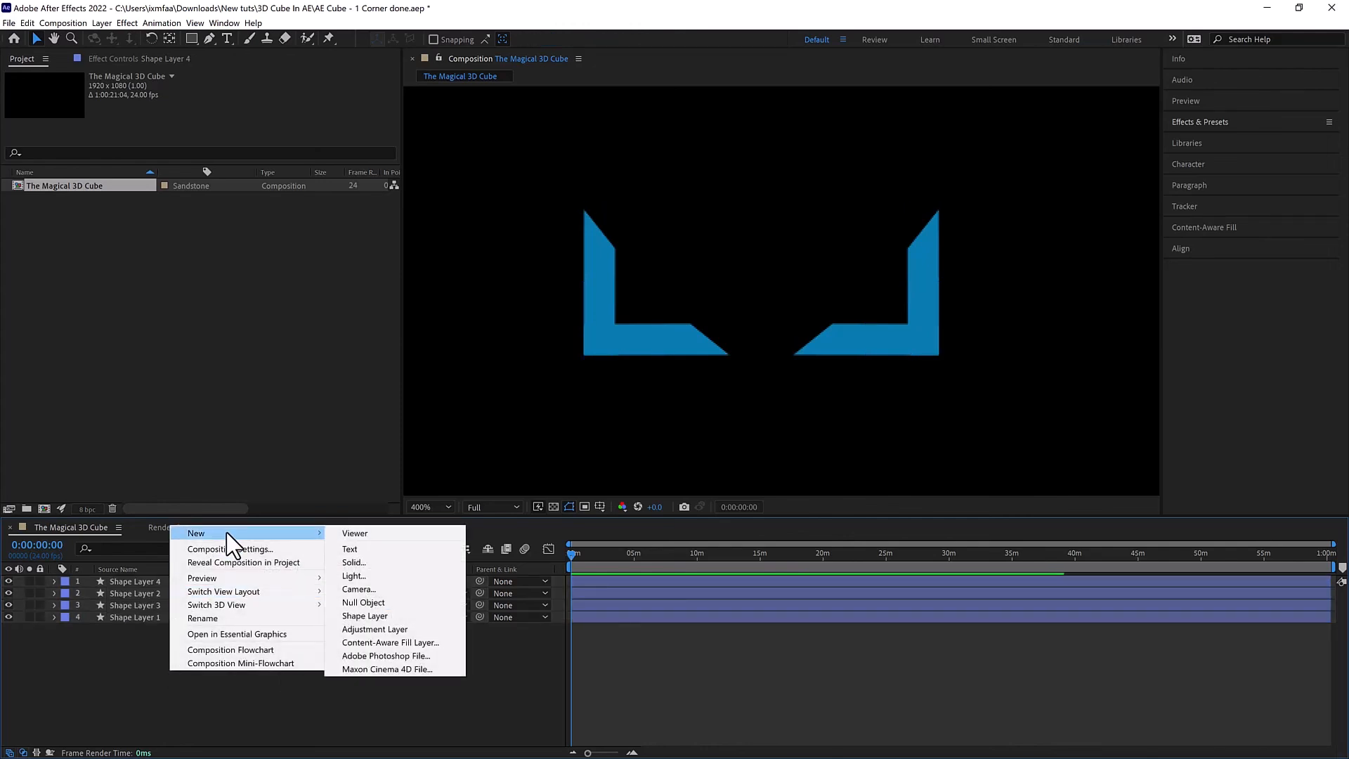
pyautogui.click(378, 601)
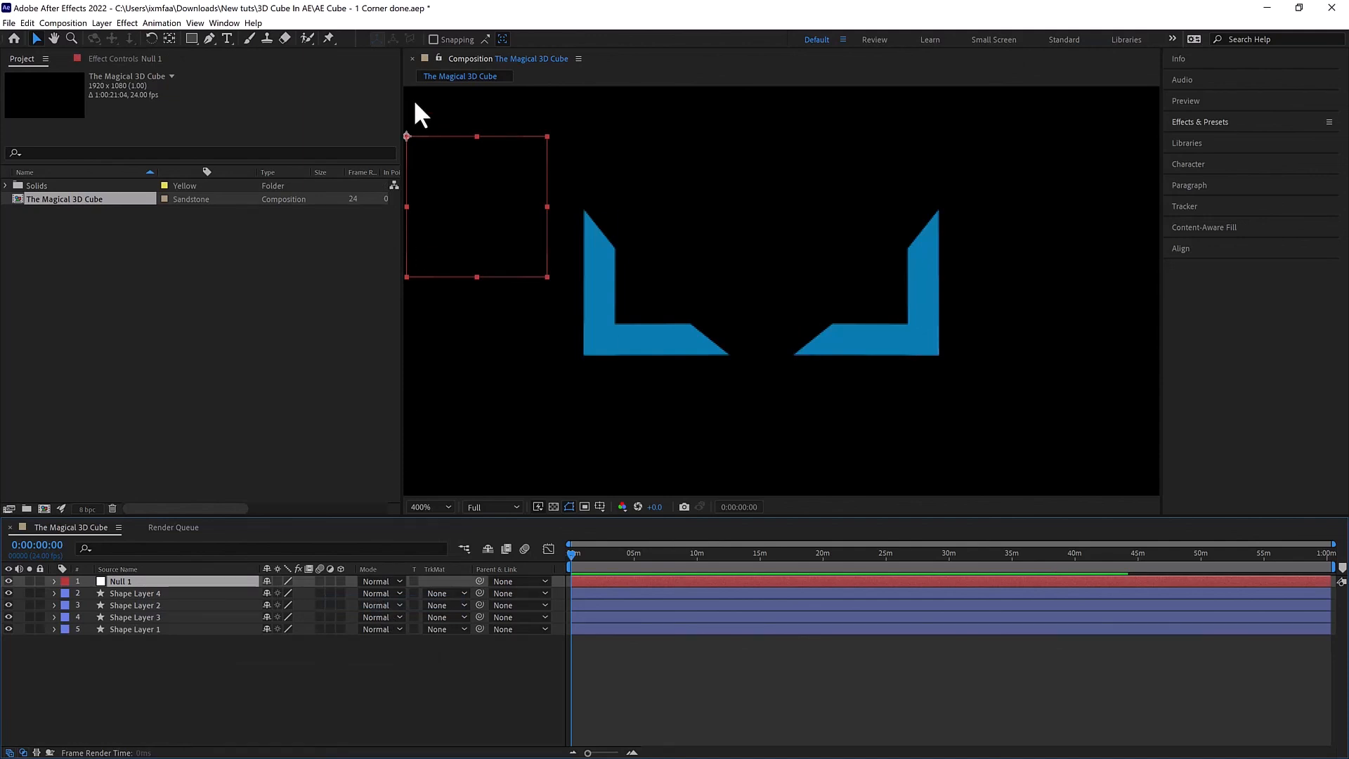
pyautogui.moveTo(408, 138); pyautogui.dragTo(704, 210)
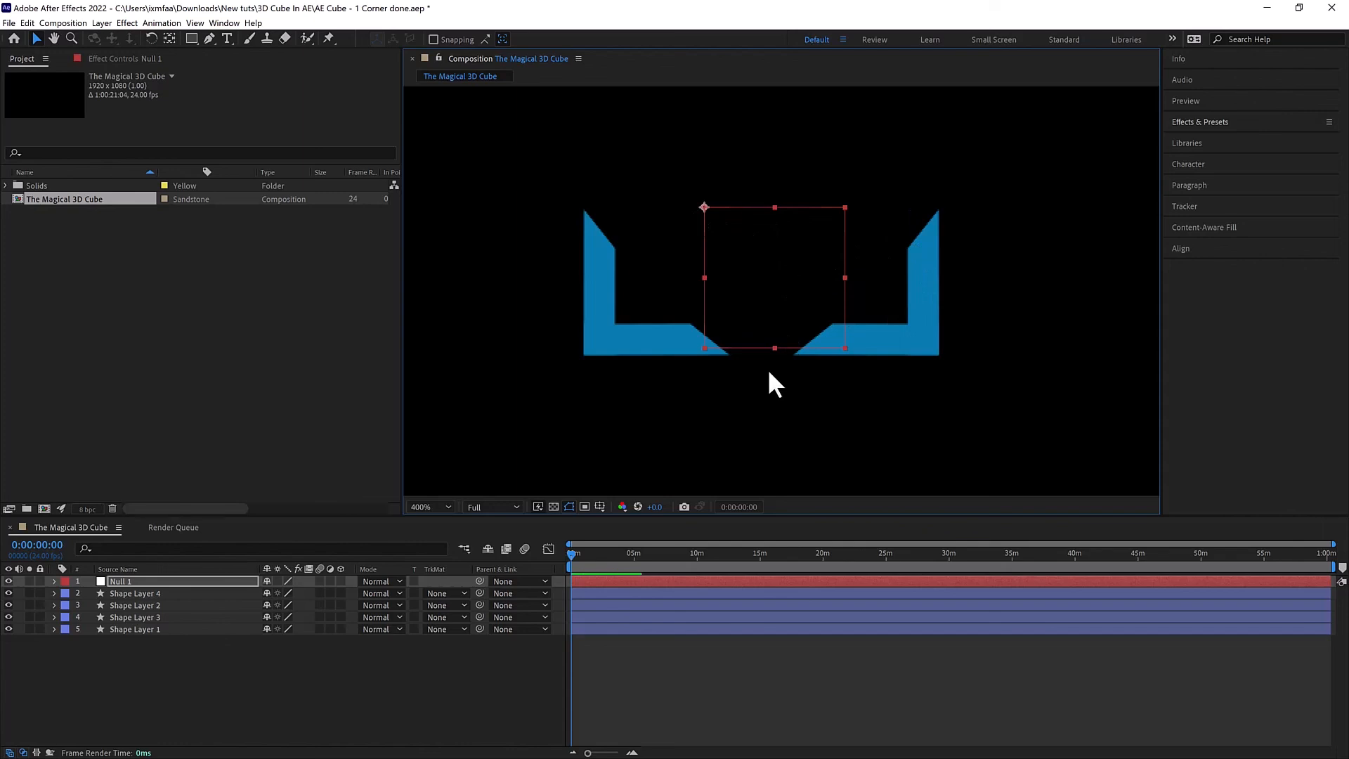
# Parent all four shape layers to the null object and deselect them.
pyautogui.moveTo(156, 669); pyautogui.dragTo(130, 592)
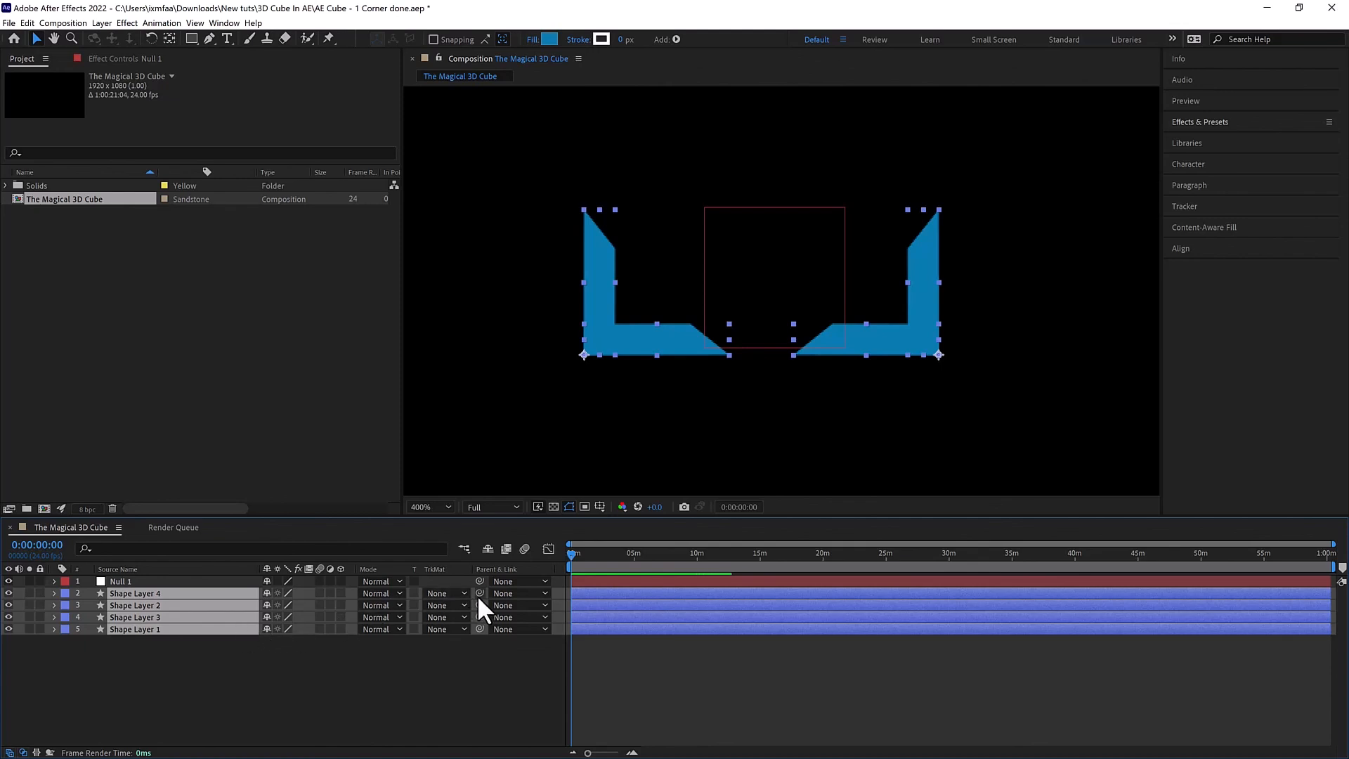
pyautogui.moveTo(479, 594); pyautogui.dragTo(124, 580)
pyautogui.click(545, 606)
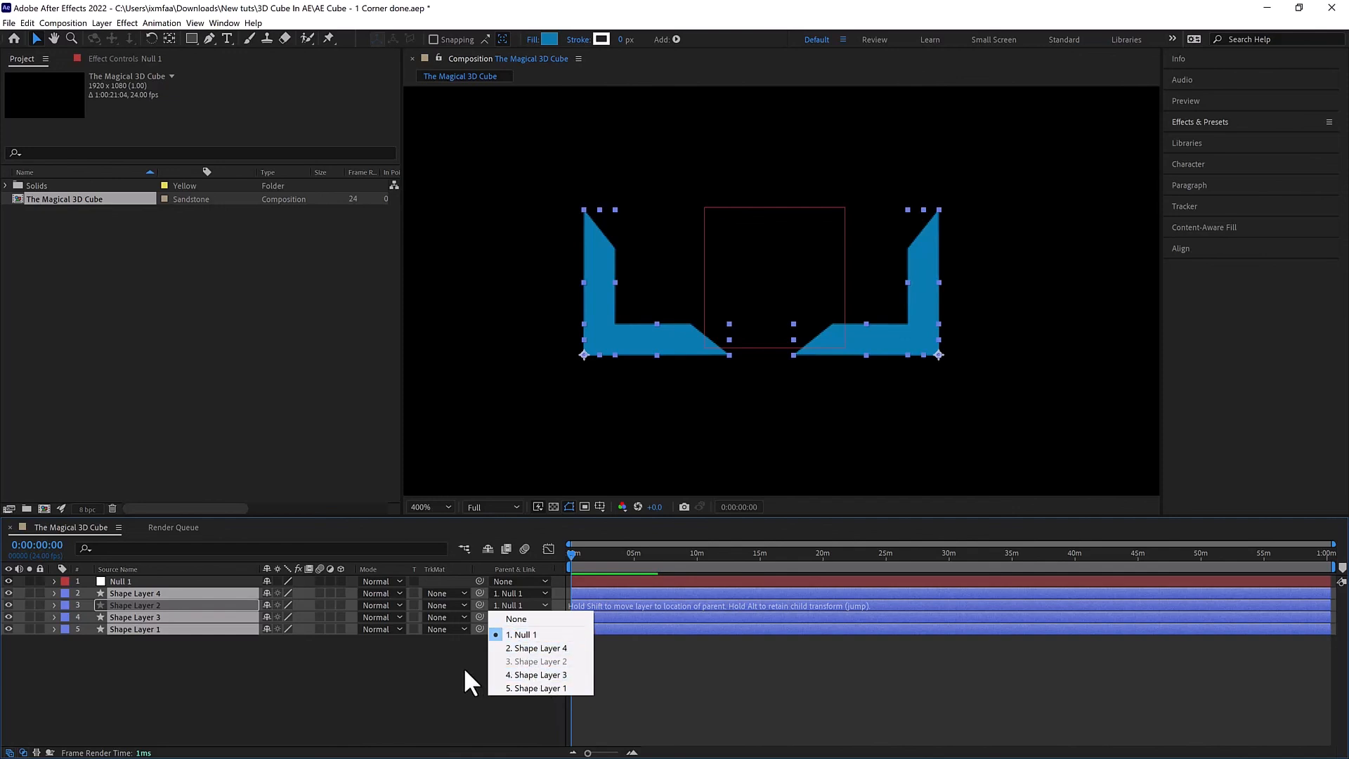
pyautogui.click(444, 678)
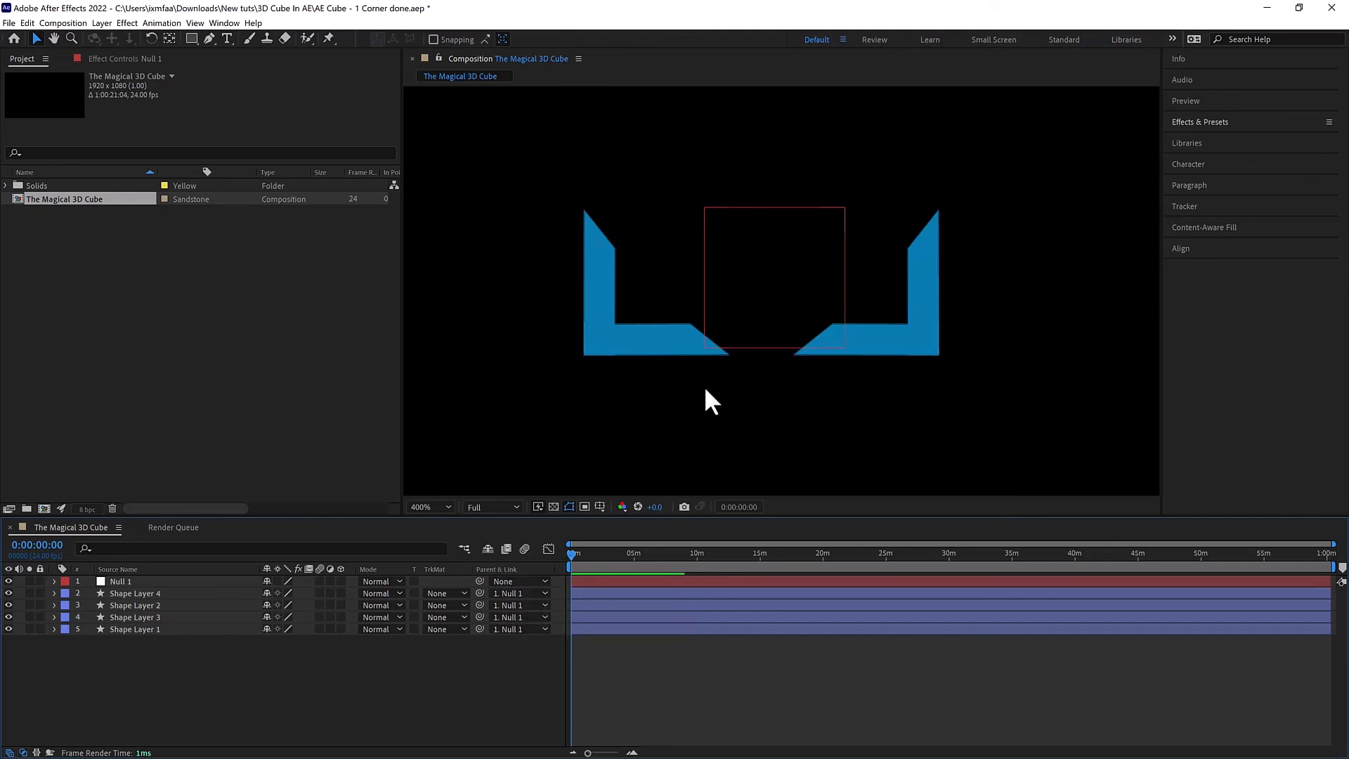
# Move the null object in the composition so that both blue corners shift with it.
pyautogui.click(695, 580)
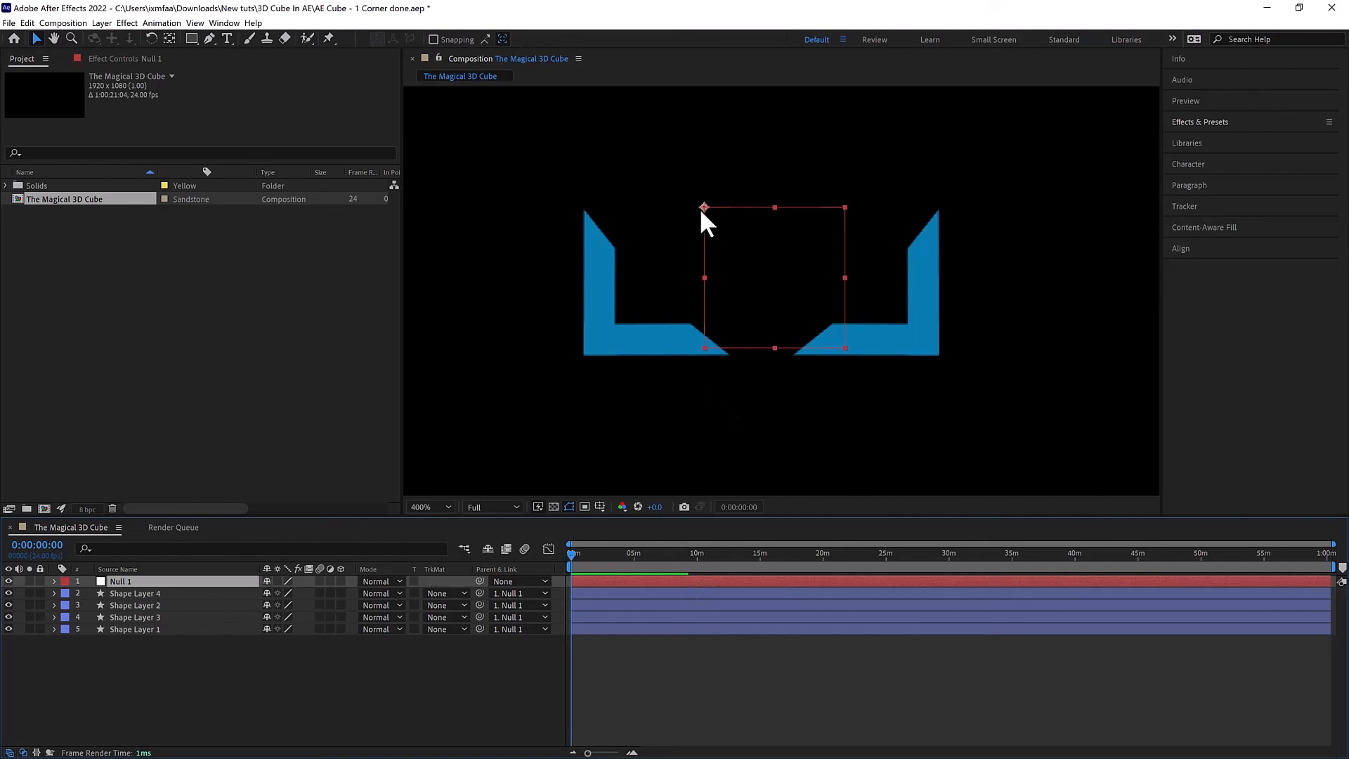
pyautogui.moveTo(703, 209); pyautogui.dragTo(730, 222)
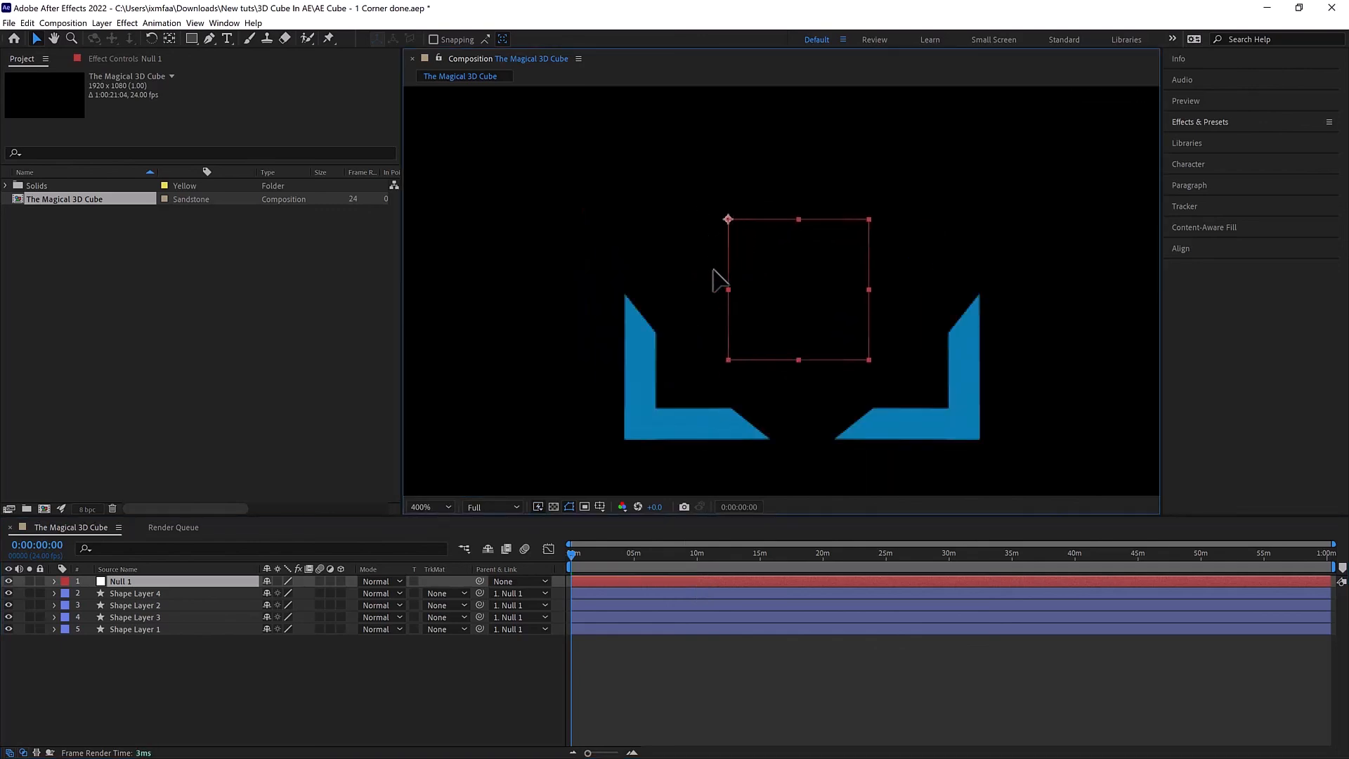